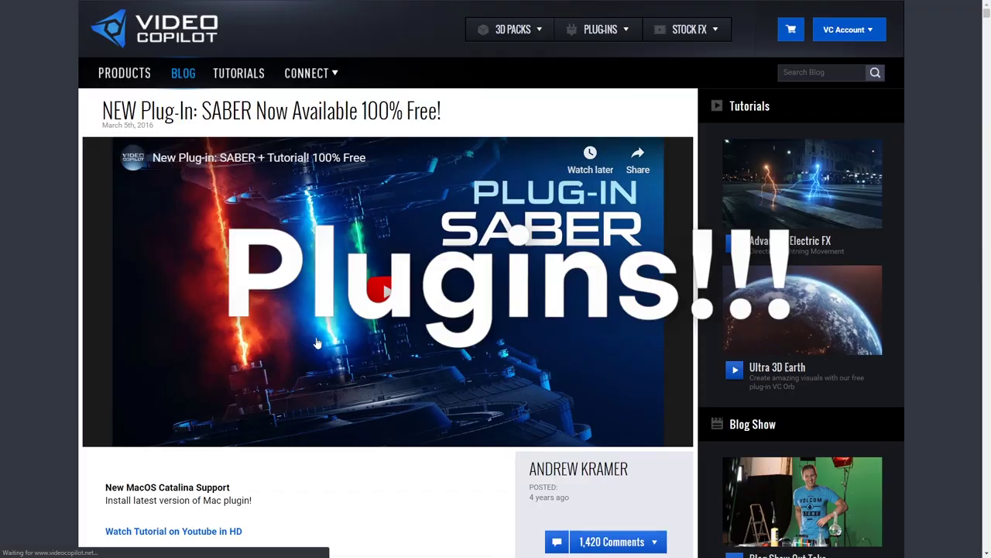
Download the Windows version of the Saber plug-in from Video Copilot and install it for After Effects CC2018 and 16.0
{"action": "scroll", "coordinate": [206, 354], "scroll_direction": "down", "scroll_amount": 4}
{"action": "scroll", "coordinate": [206, 354], "scroll_direction": "down", "scroll_amount": 4}
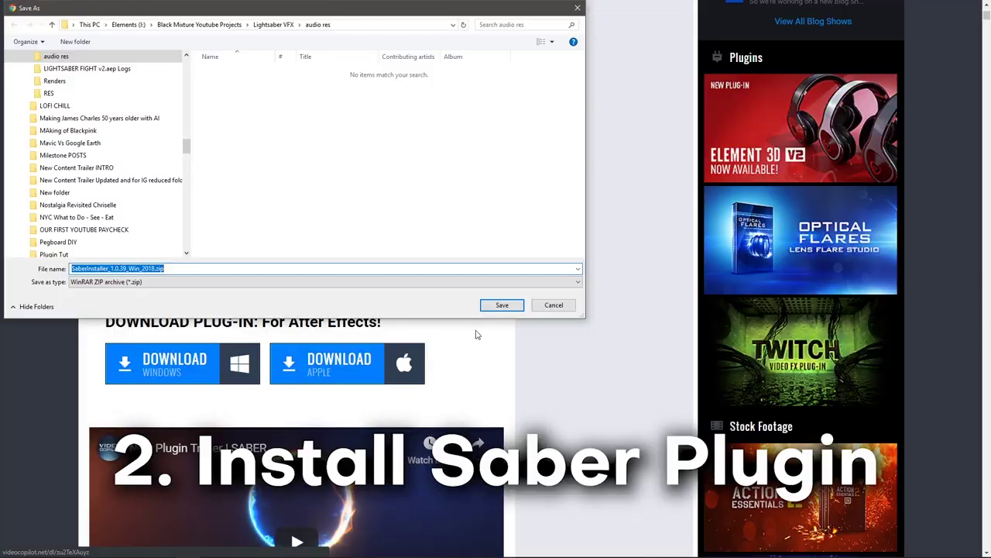
{"action": "left_click", "coordinate": [502, 308]}
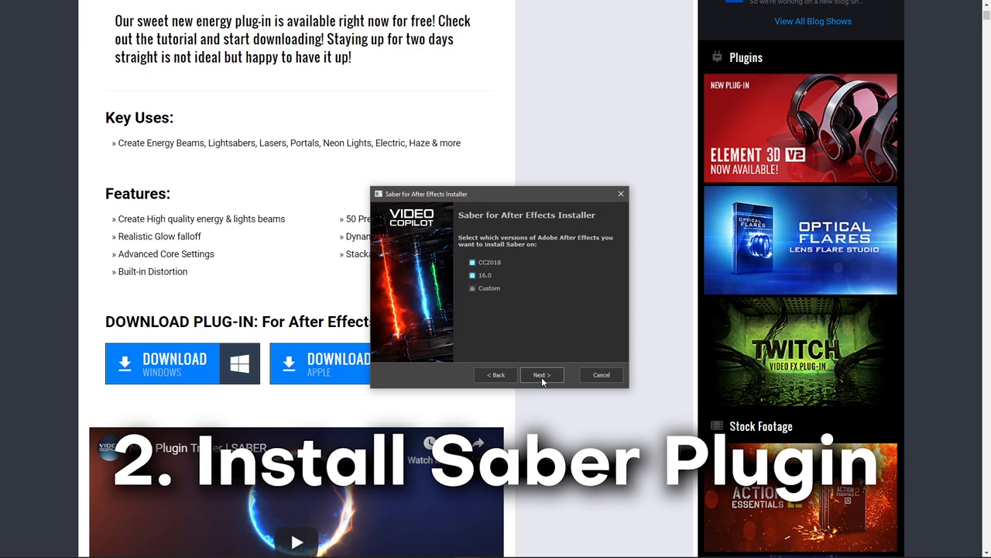
{"action": "left_click", "coordinate": [542, 377]}
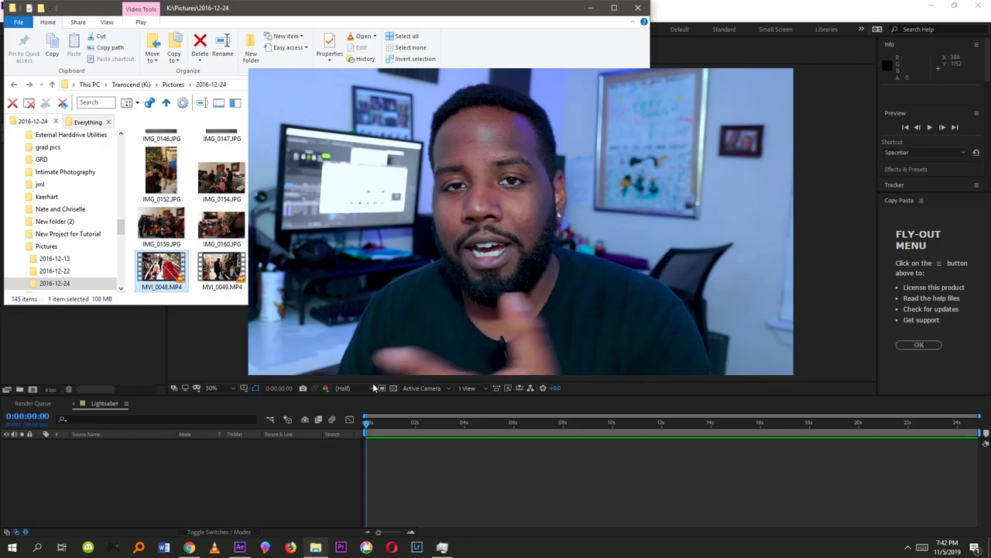
Import the video clips MVI_0048.MP4 and MVI_0049.MP4 from the 2016-12-24 folder into the After Effects project
{"action": "double_click", "coordinate": [165, 266]}
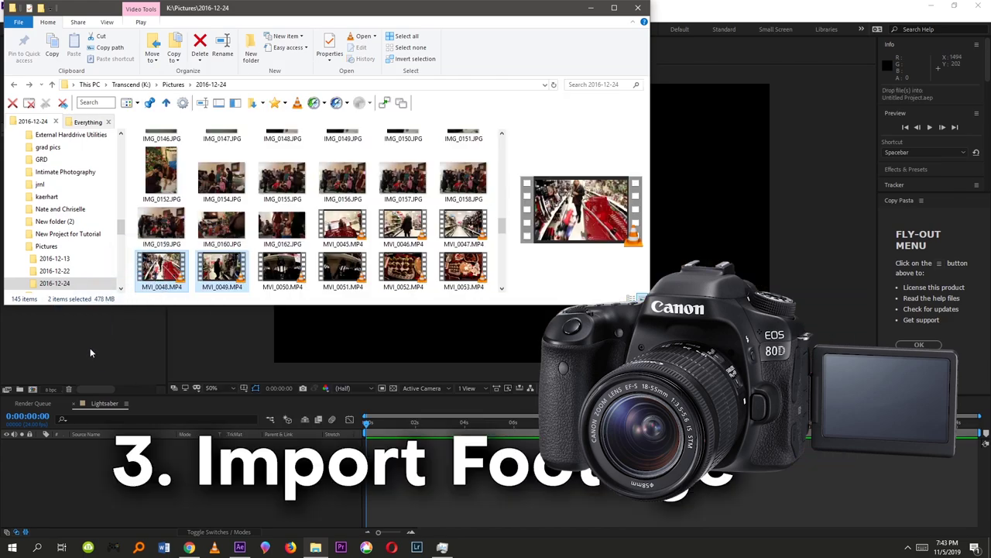
{"action": "left_click", "coordinate": [101, 347]}
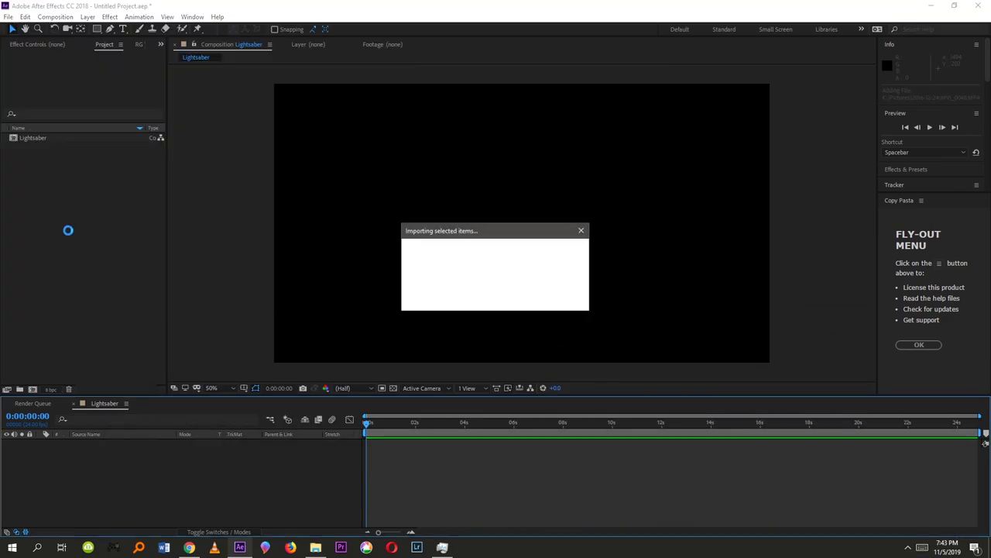
Start a new composition named Lightsaber
{"action": "left_click", "coordinate": [58, 17]}
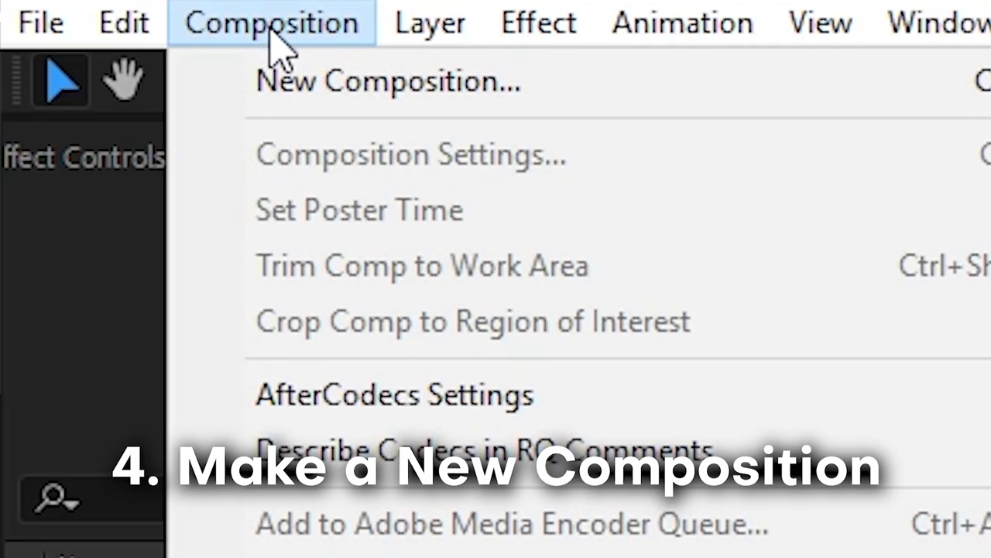
{"action": "left_click", "coordinate": [314, 84]}
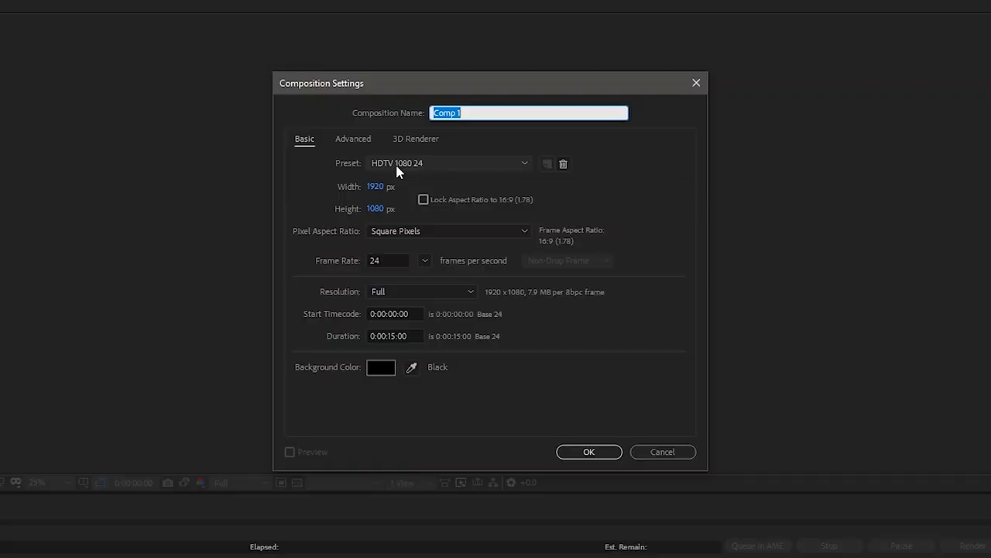
{"action": "type", "text": "Lightsaber"}
{"action": "left_click", "coordinate": [427, 165]}
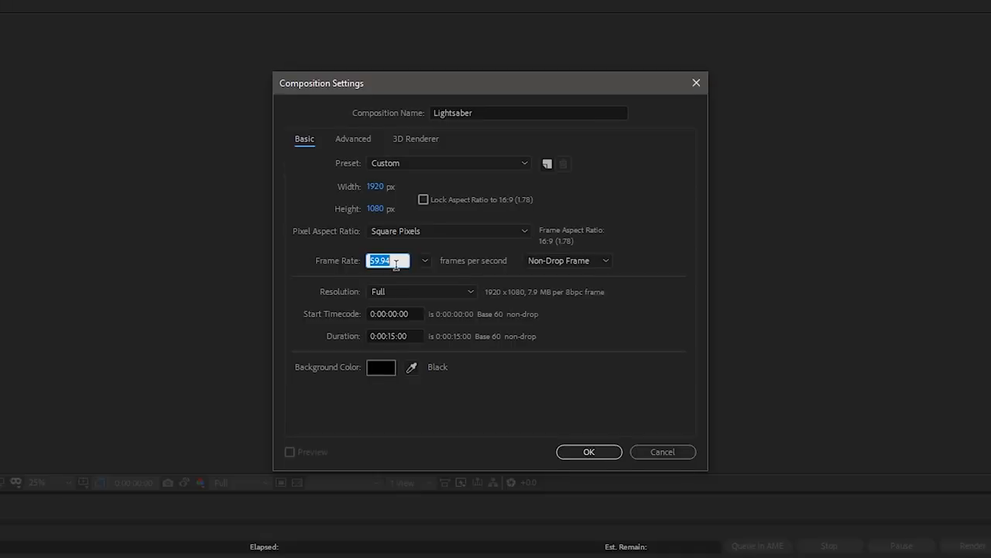
Set the Lightsaber composition's frame rate to 24 frames per second and confirm its settings
{"action": "left_click", "coordinate": [422, 262]}
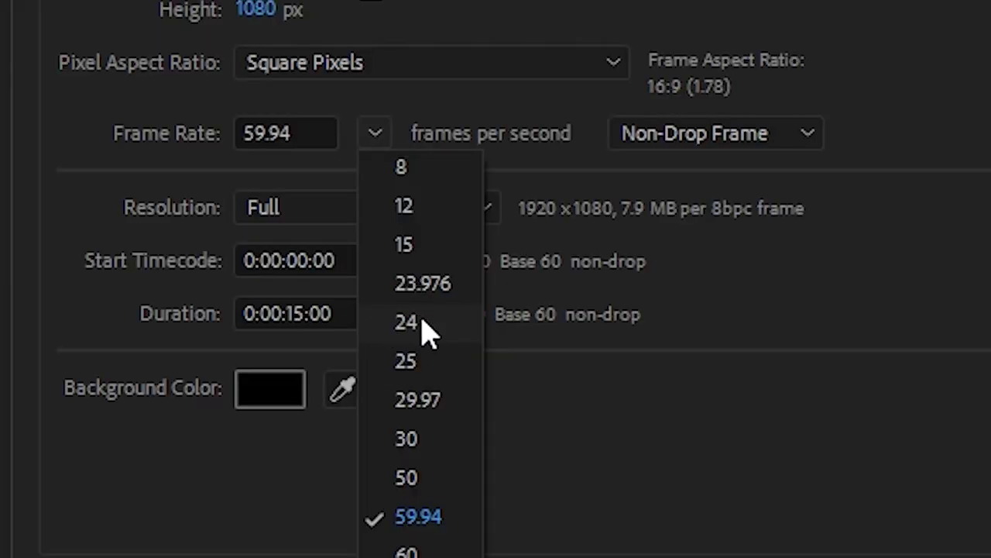
{"action": "left_click", "coordinate": [428, 333]}
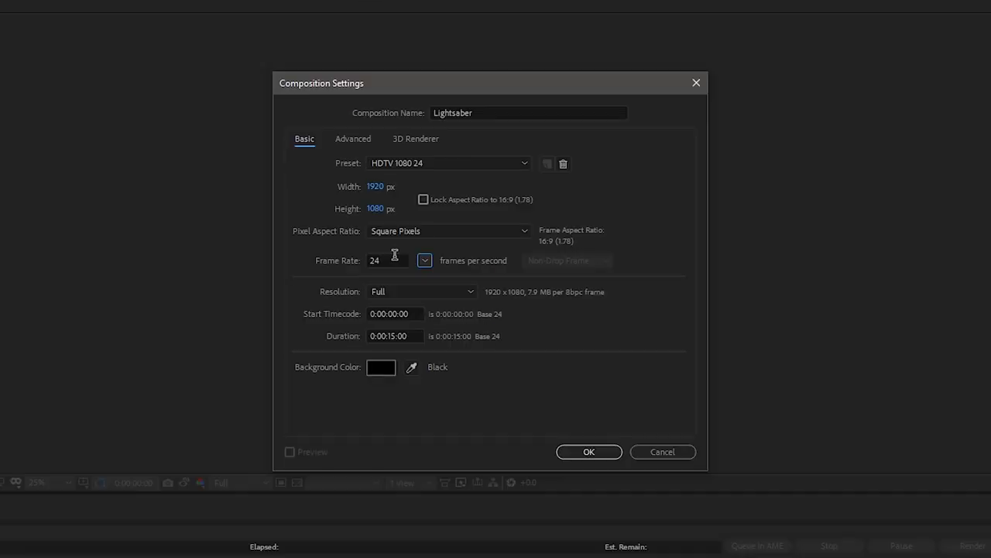
{"action": "left_click", "coordinate": [587, 452]}
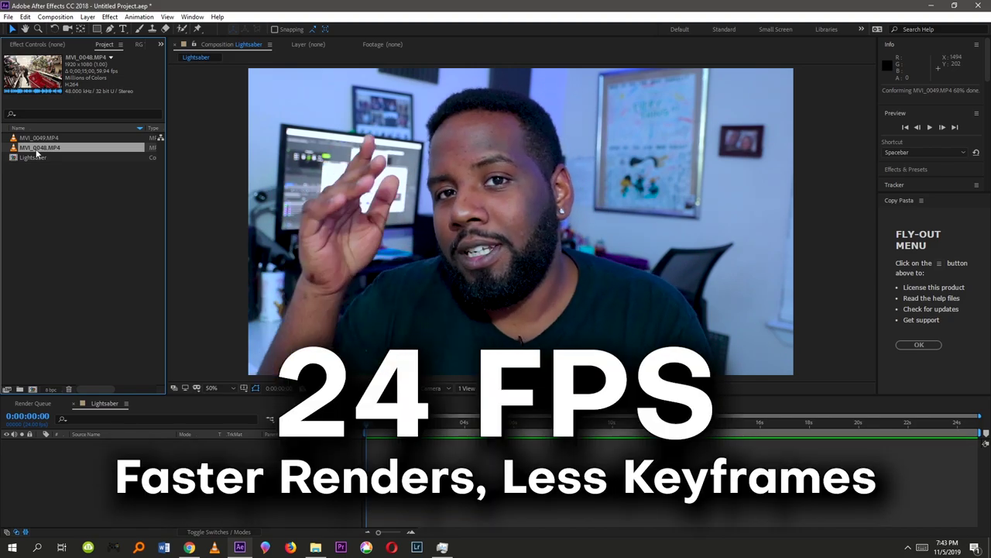
{"action": "left_click", "coordinate": [388, 261]}
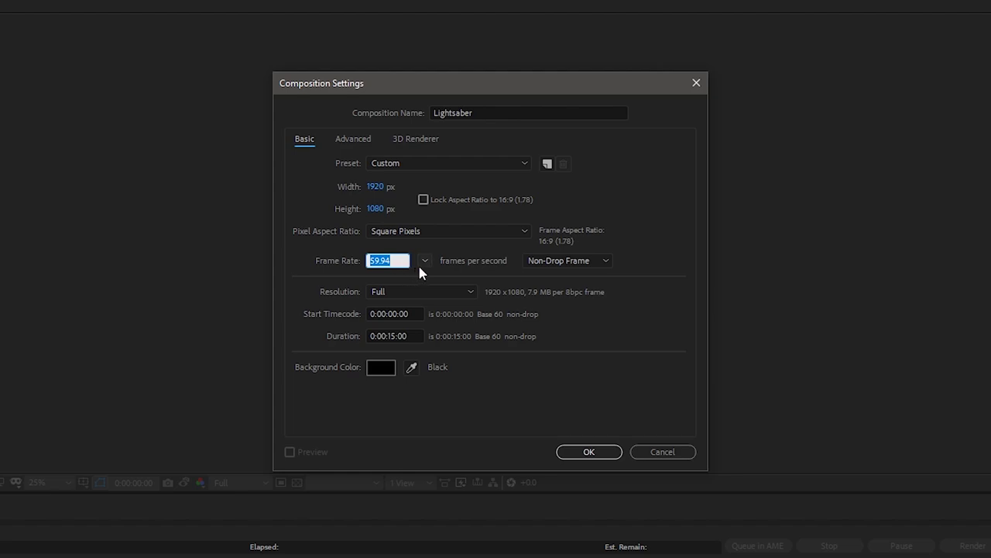
{"action": "left_click", "coordinate": [421, 266]}
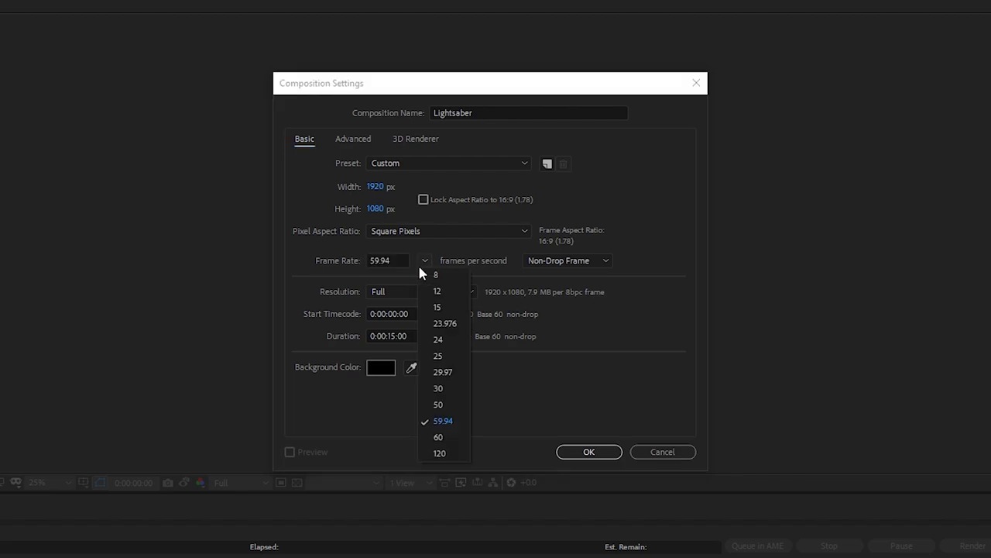
{"action": "left_click", "coordinate": [438, 340]}
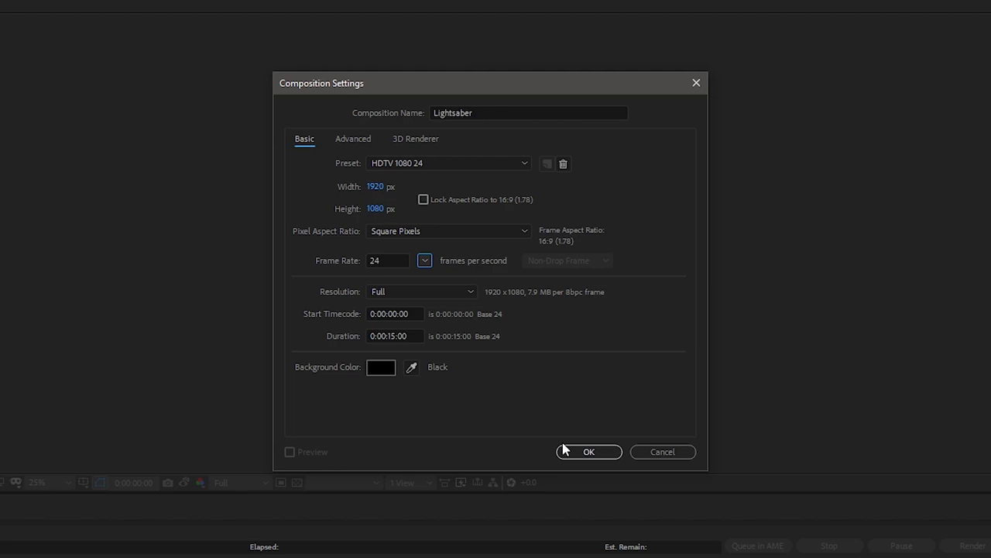
{"action": "left_click", "coordinate": [587, 451]}
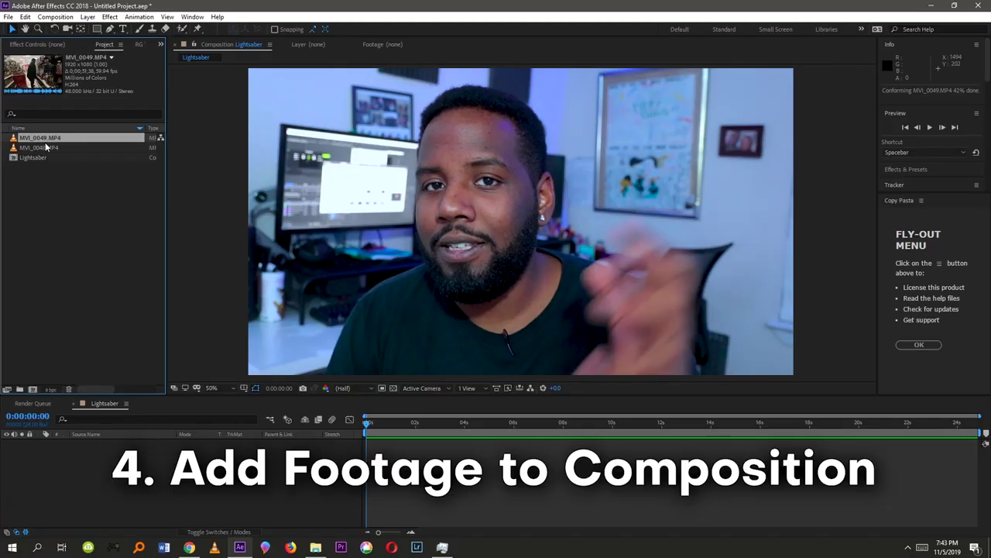
Add MVI_0048.MP4 to the Lightsaber composition and slide the clip earlier along the timeline
{"action": "left_click", "coordinate": [43, 148]}
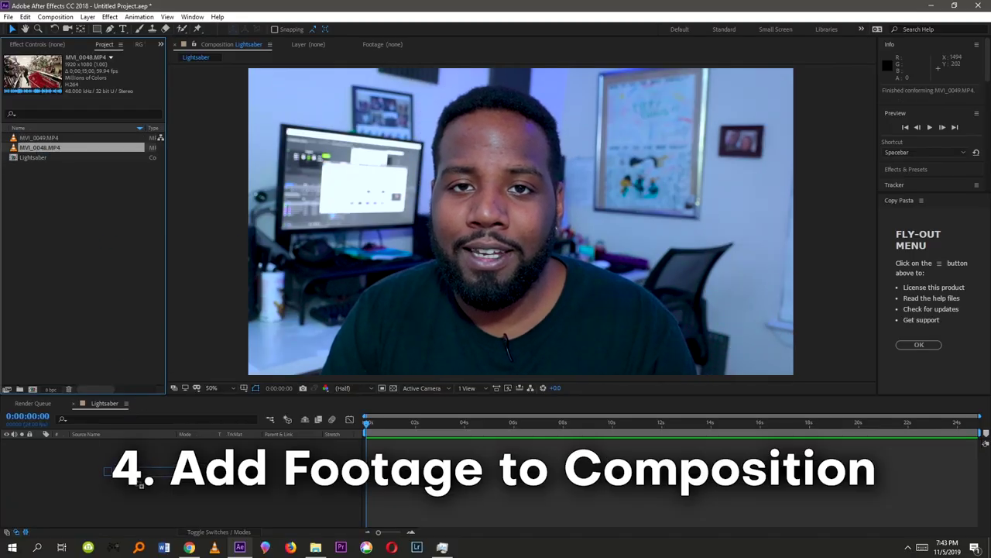
{"action": "left_click_drag", "start_coordinate": [140, 483], "coordinate": [194, 457]}
{"action": "left_click_drag", "start_coordinate": [577, 449], "coordinate": [377, 449]}
{"action": "left_click", "coordinate": [411, 532]}
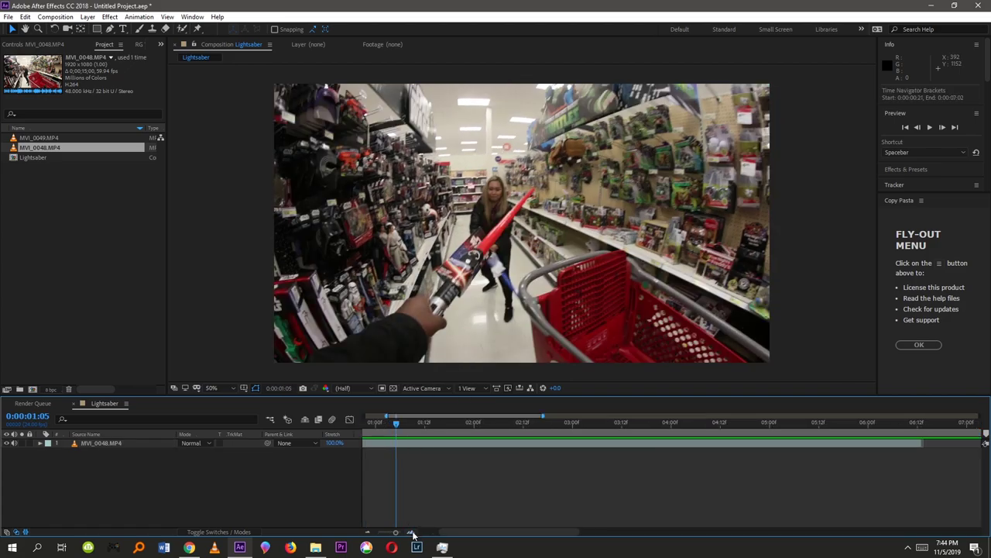
{"action": "left_click_drag", "start_coordinate": [471, 532], "coordinate": [426, 534]}
Create a red 1920 x 1080 px solid layer above the footage in the Lightsaber composition
{"action": "right_click", "coordinate": [336, 505]}
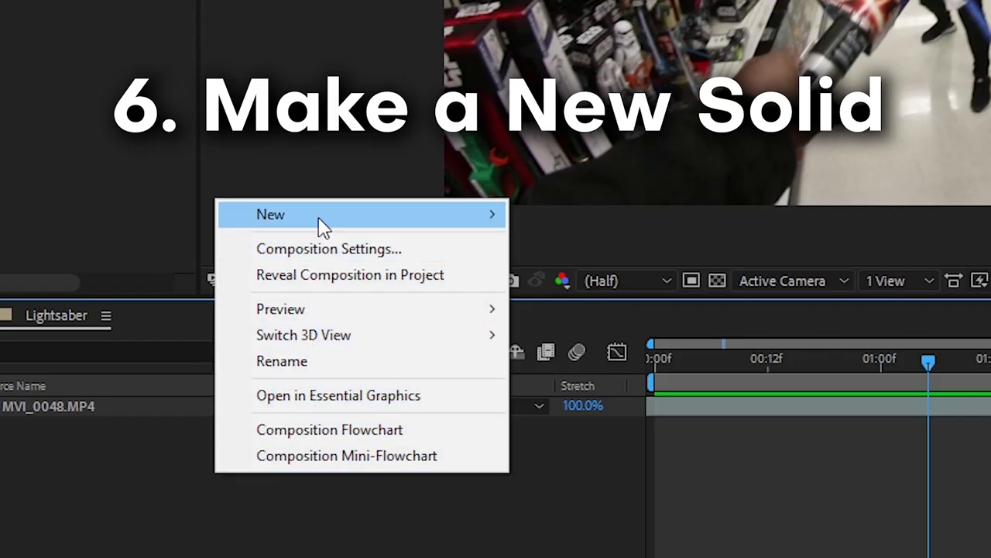
{"action": "mouse_move", "coordinate": [336, 224]}
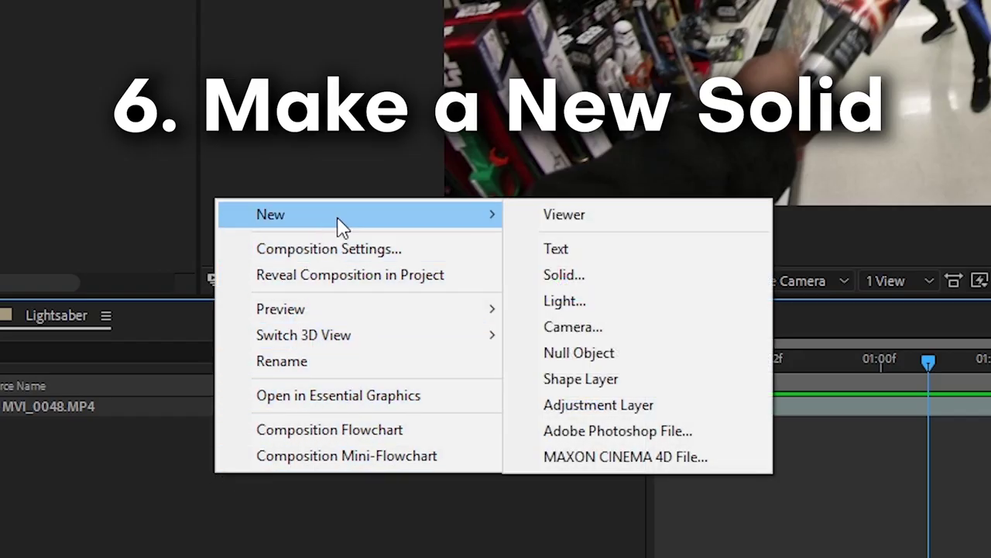
{"action": "left_click", "coordinate": [601, 278]}
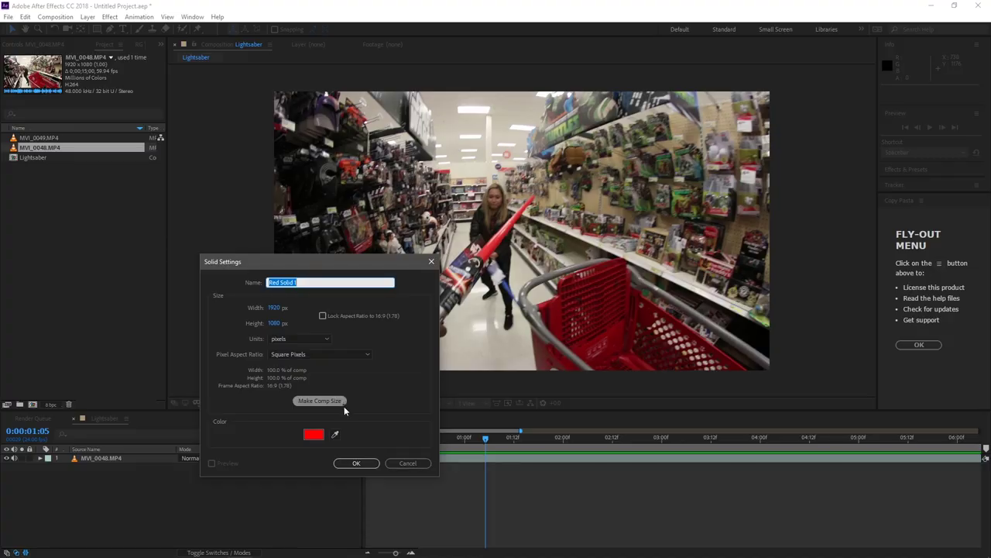
{"action": "left_click", "coordinate": [591, 293]}
{"action": "left_click", "coordinate": [643, 552]}
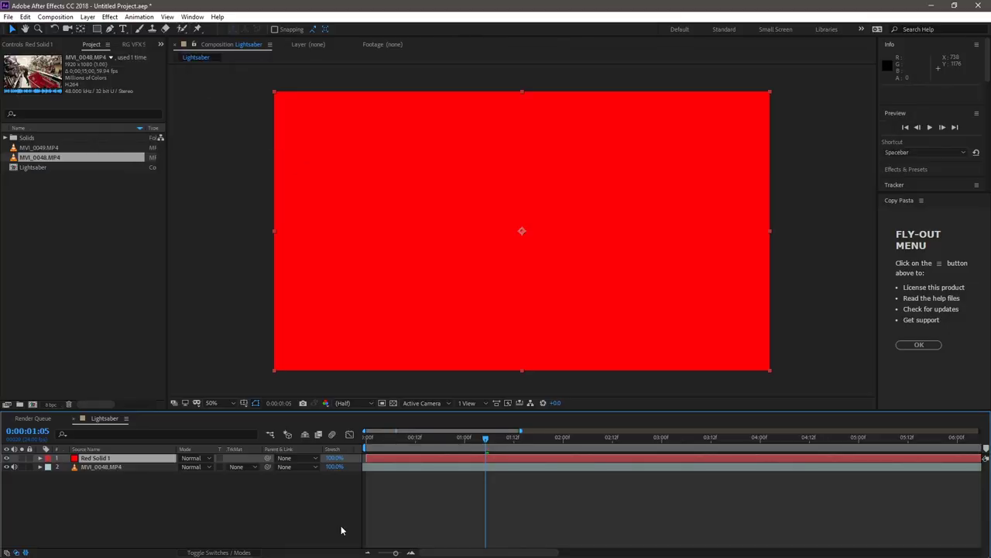
Apply the Saber effect to the red solid layer by searching for it in FX Console
{"action": "right_click", "coordinate": [168, 457]}
{"action": "mouse_move", "coordinate": [227, 331]}
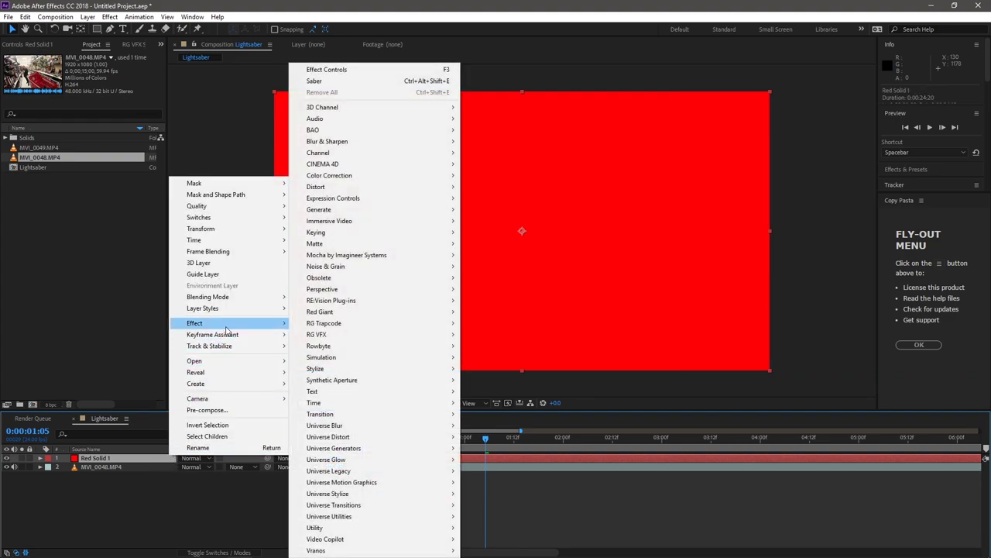
{"action": "left_click", "coordinate": [115, 419]}
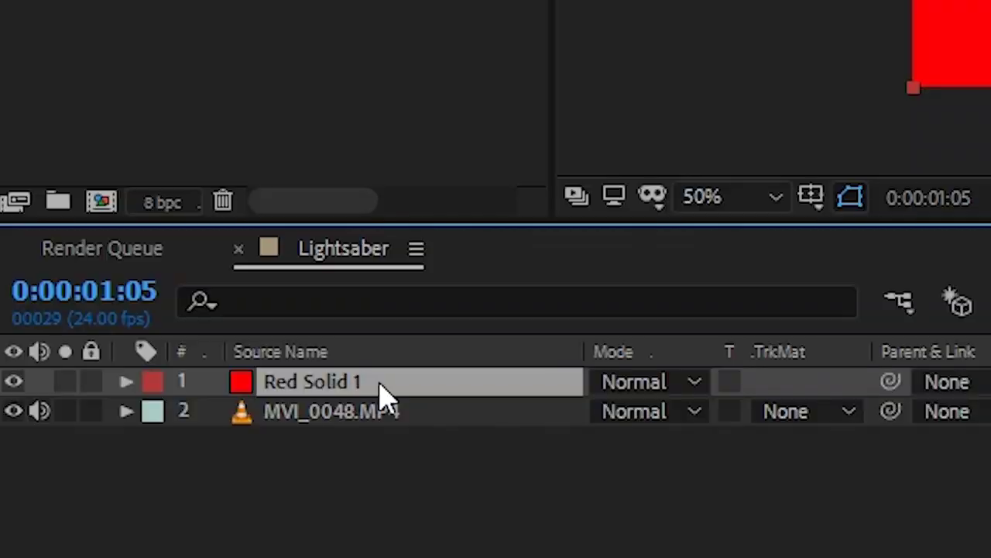
{"action": "key", "text": "ctrl+space"}
{"action": "type", "text": "saber"}
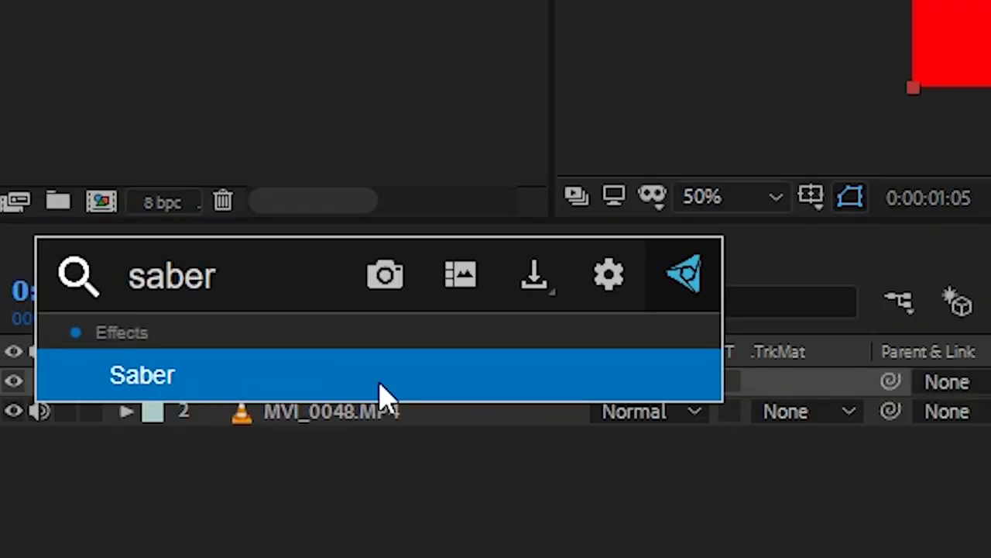
{"action": "left_click", "coordinate": [380, 385]}
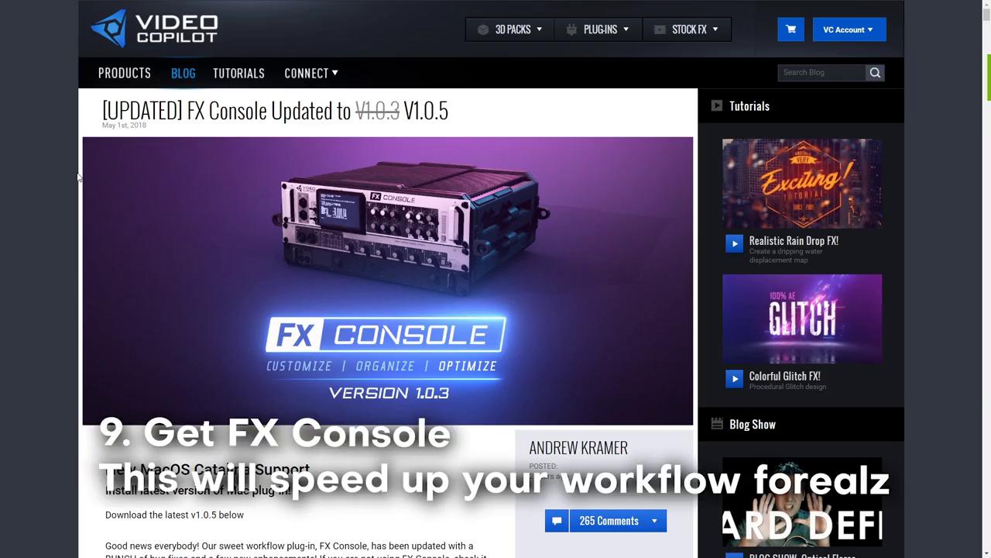
{"action": "scroll", "coordinate": [76, 175], "scroll_direction": "down", "scroll_amount": 3}
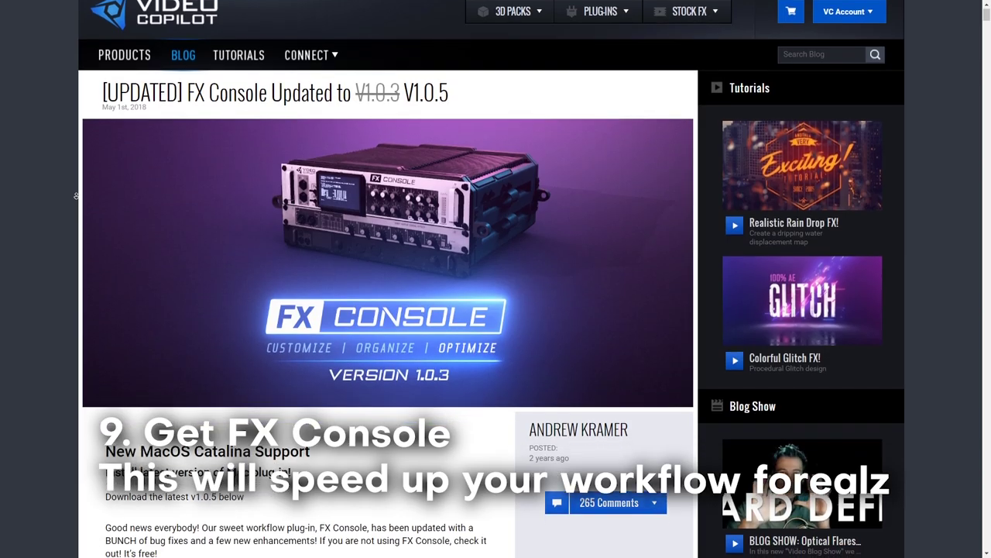
{"action": "scroll", "coordinate": [75, 210], "scroll_direction": "down", "scroll_amount": 2}
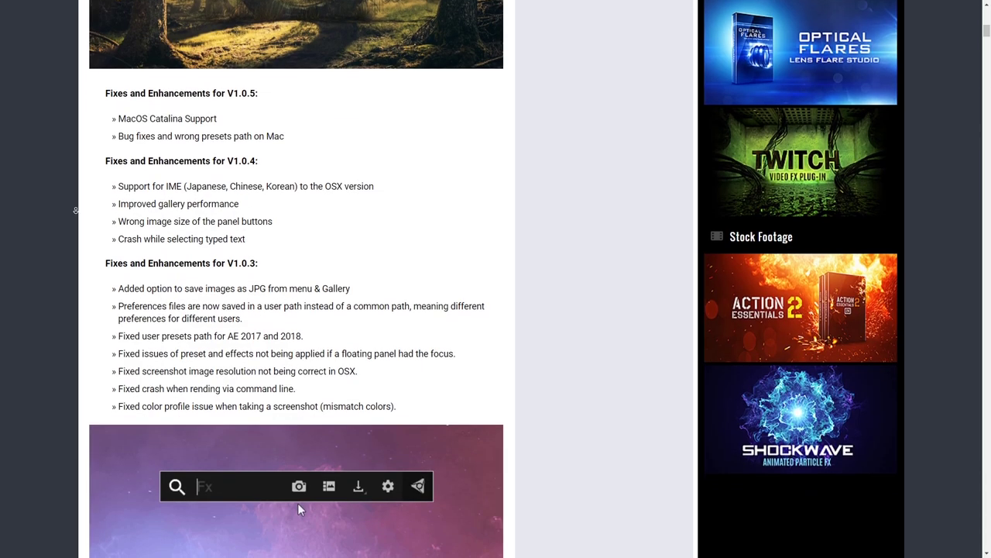
{"action": "scroll", "coordinate": [77, 213], "scroll_direction": "down", "scroll_amount": 4}
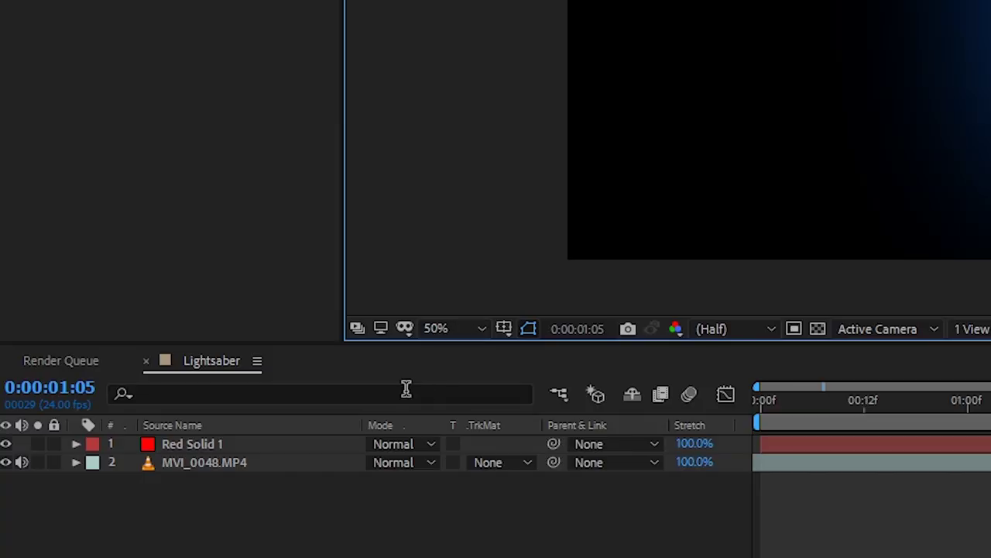
Set the red solid layer's blending mode to Screen
{"action": "left_click", "coordinate": [415, 443]}
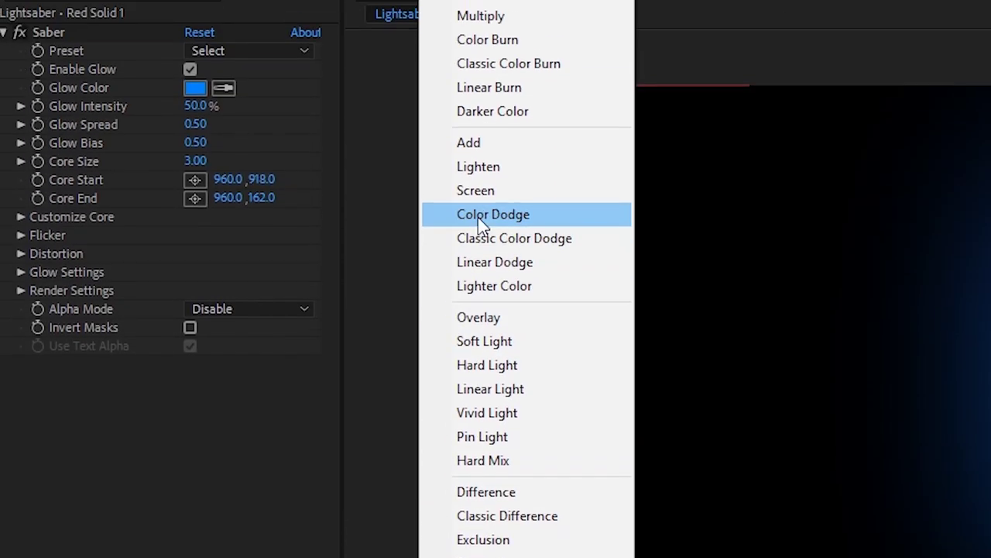
{"action": "left_click", "coordinate": [477, 192]}
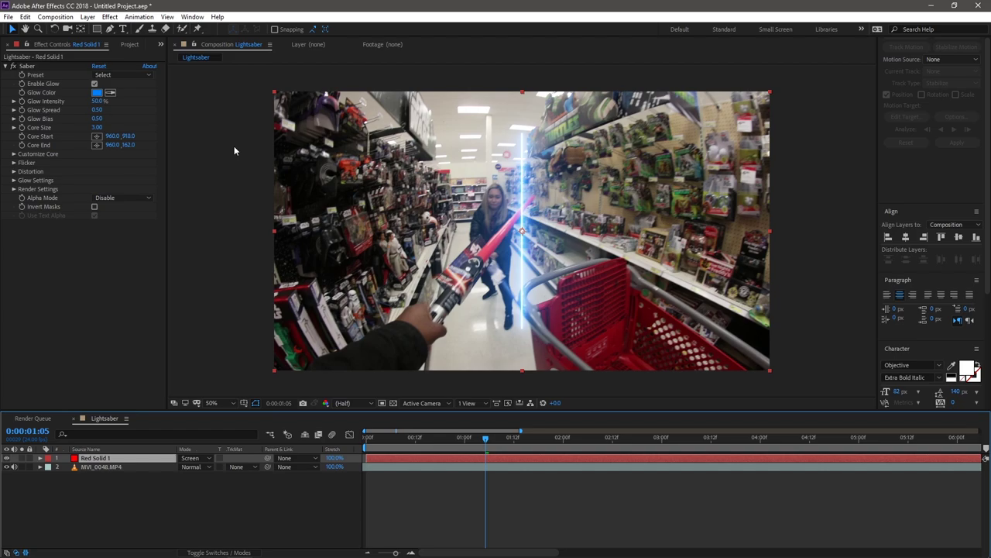
Position Saber's core start at the hilt, about 802, 646, and its core end at the toy blade's tip, about 1006.5, 404.5
{"action": "left_click", "coordinate": [27, 67]}
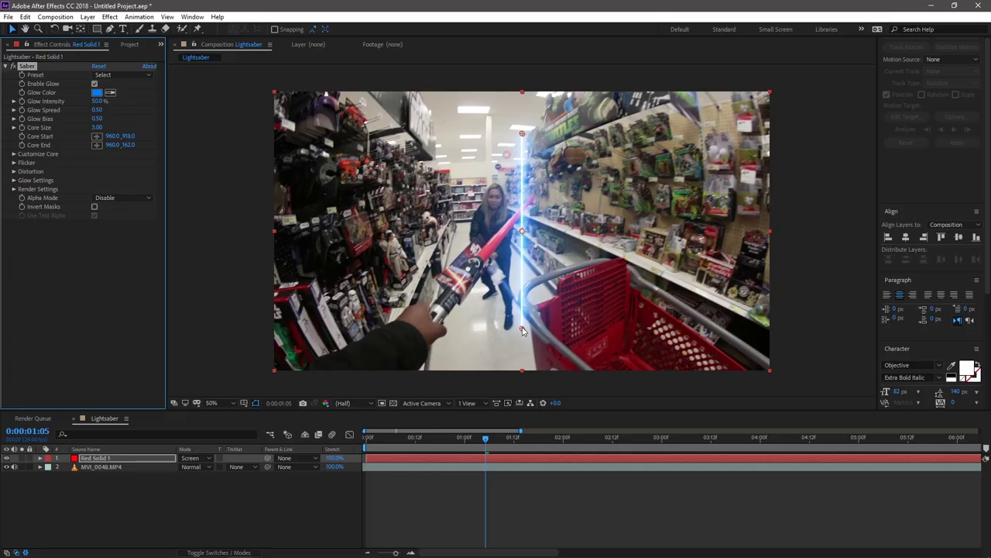
{"action": "mouse_move", "coordinate": [491, 274]}
{"action": "left_mouse_down"}
{"action": "mouse_move", "coordinate": [477, 268]}
{"action": "mouse_move", "coordinate": [485, 261]}
{"action": "left_mouse_up"}
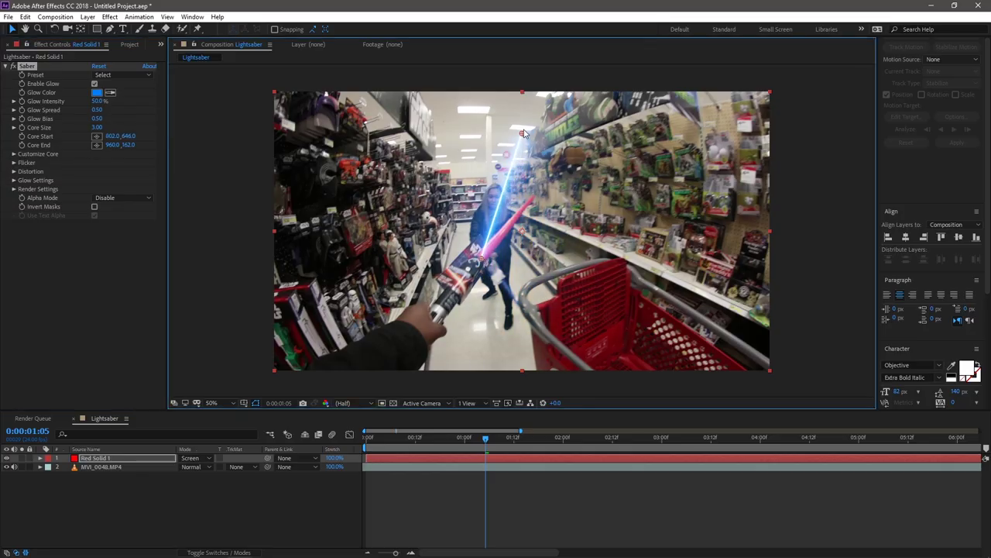
{"action": "left_click_drag", "start_coordinate": [524, 133], "coordinate": [534, 195]}
{"action": "scroll", "coordinate": [546, 194], "scroll_direction": "up", "scroll_amount": 4}
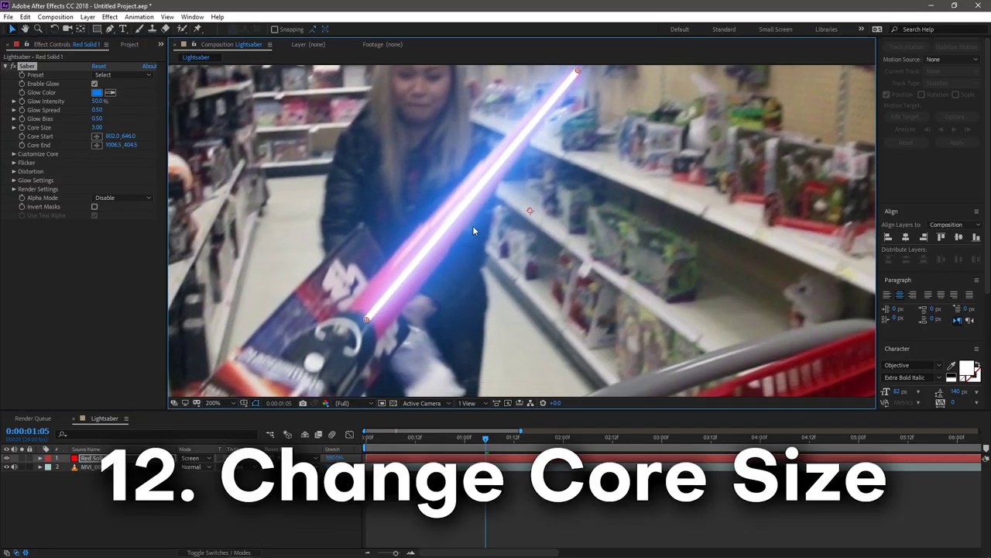
{"action": "scroll", "coordinate": [473, 226], "scroll_direction": "down", "scroll_amount": 4}
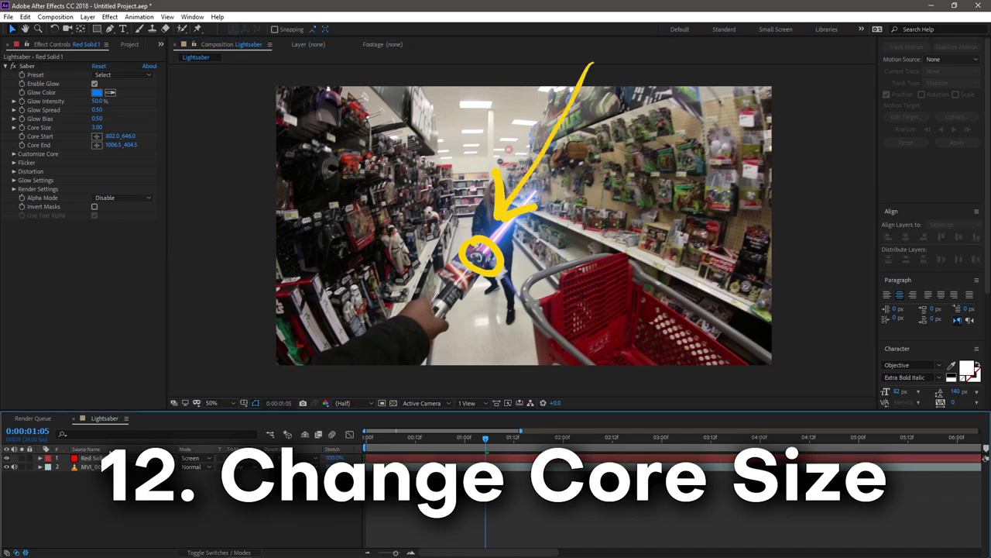
{"action": "left_click", "coordinate": [30, 66]}
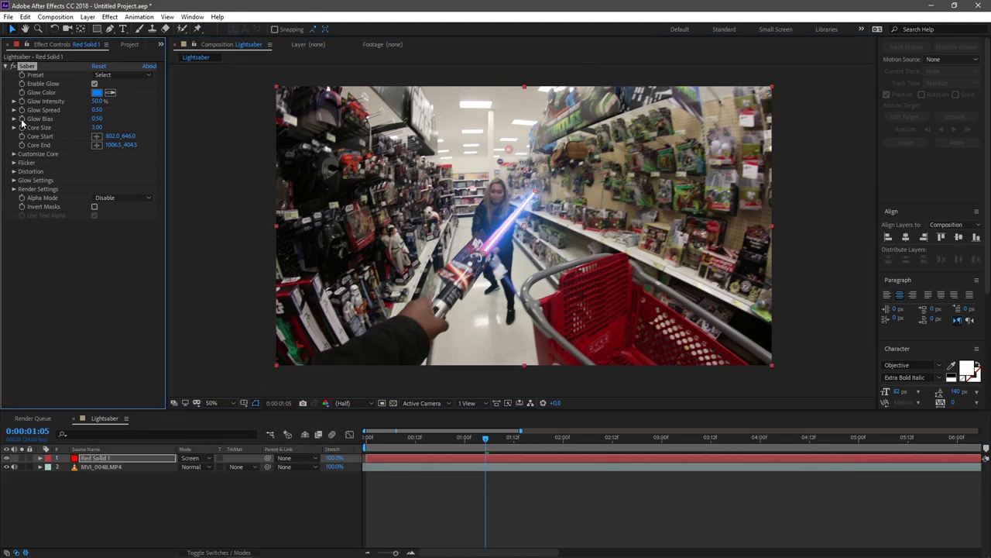
Set Saber's core size to 23.10, its start size to 92% and its end size to 38%
{"action": "left_click_drag", "start_coordinate": [102, 127], "coordinate": [183, 120]}
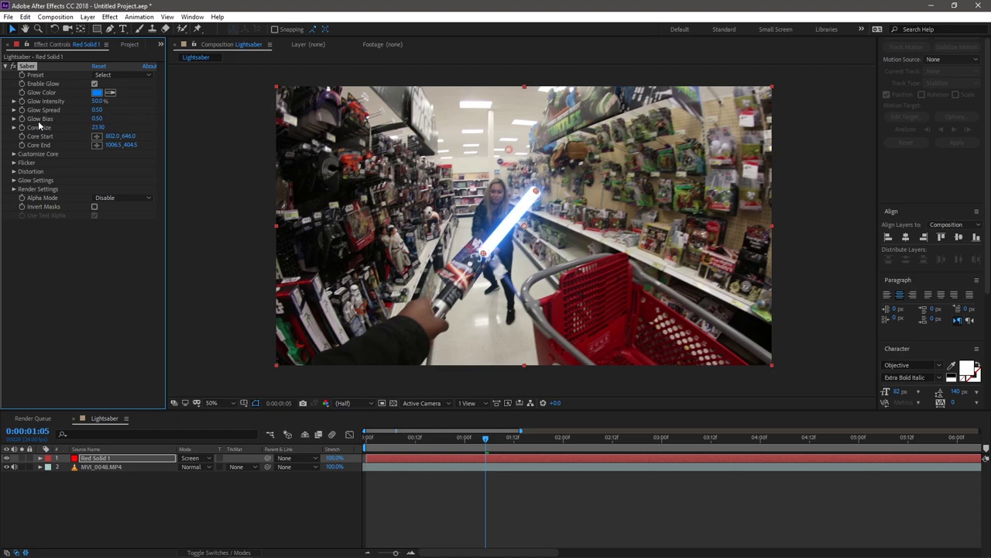
{"action": "left_click", "coordinate": [14, 154]}
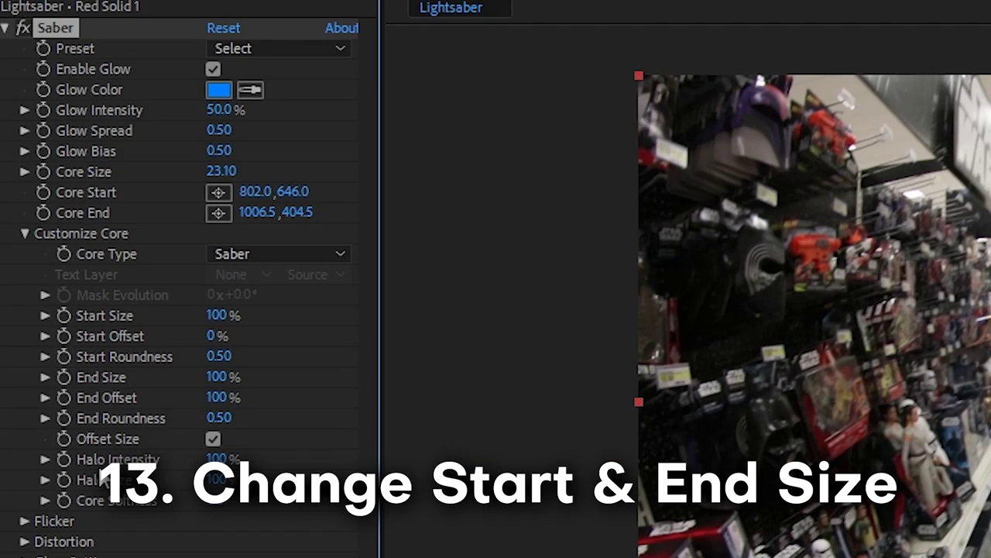
{"action": "left_click_drag", "start_coordinate": [221, 314], "coordinate": [215, 316]}
{"action": "left_click_drag", "start_coordinate": [228, 376], "coordinate": [123, 379]}
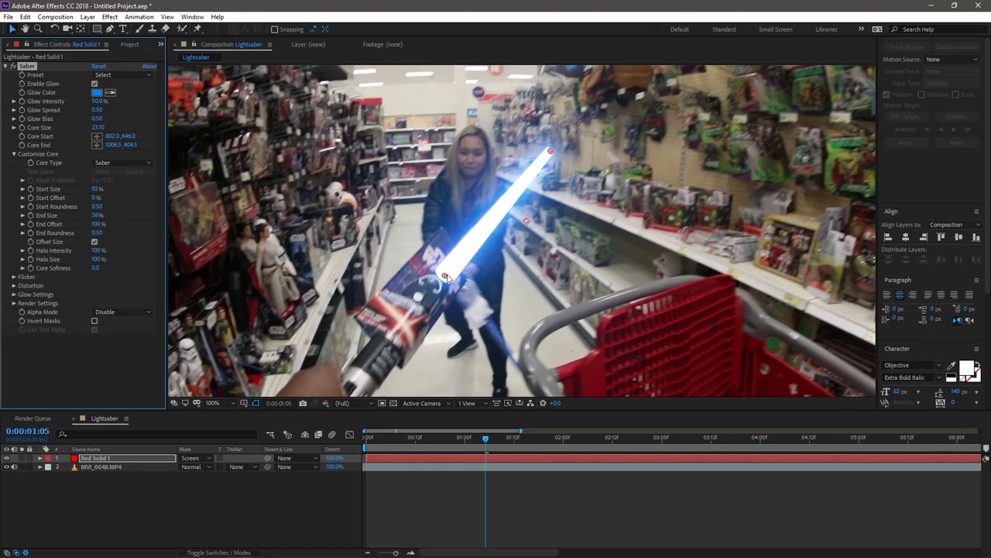
Move the core start at the hilt to 800, 645 and set the start roundness to 0.35
{"action": "left_click_drag", "start_coordinate": [450, 280], "coordinate": [447, 277]}
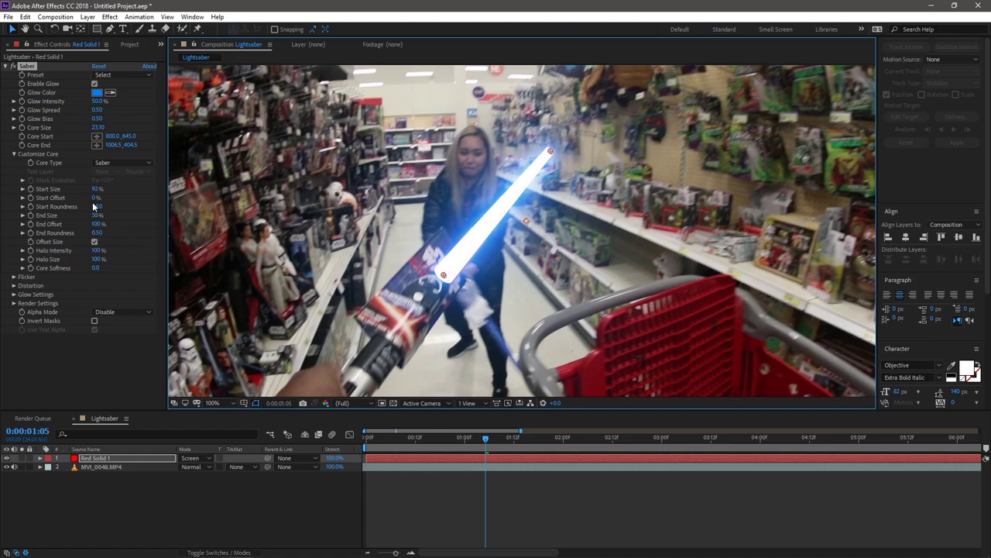
{"action": "left_click_drag", "start_coordinate": [93, 198], "coordinate": [92, 205]}
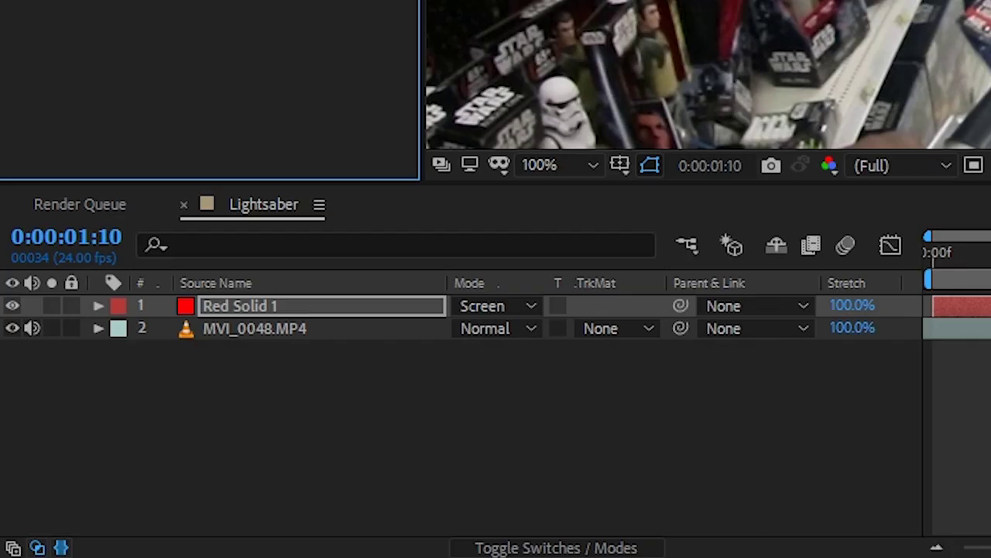
Lower the red solid layer's opacity to 62% so the toy blade shows through the beam
{"action": "key", "text": "Page_Up"}
{"action": "key", "text": "Page_Up"}
{"action": "key", "text": "Page_Up"}
{"action": "key", "text": "Page_Up"}
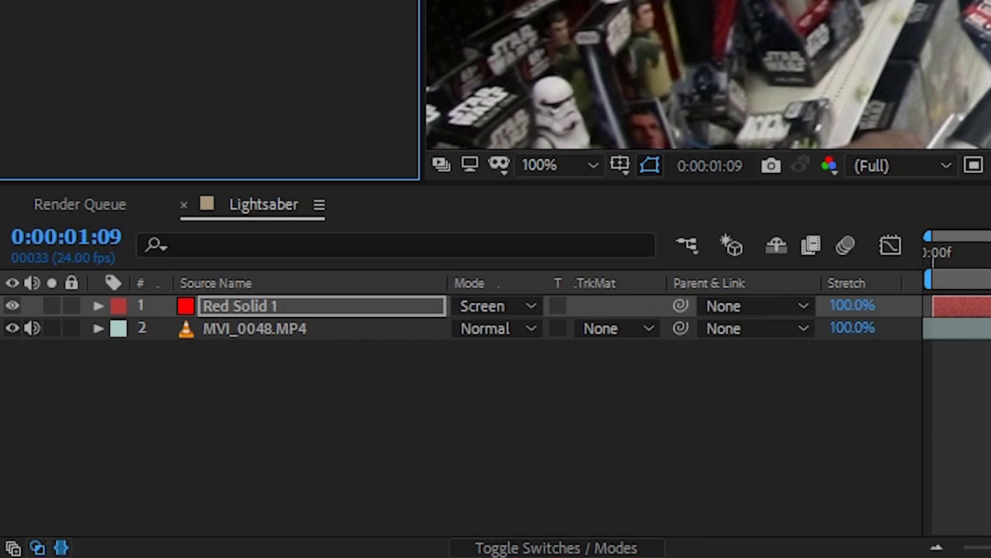
{"action": "key", "text": "Page_Up"}
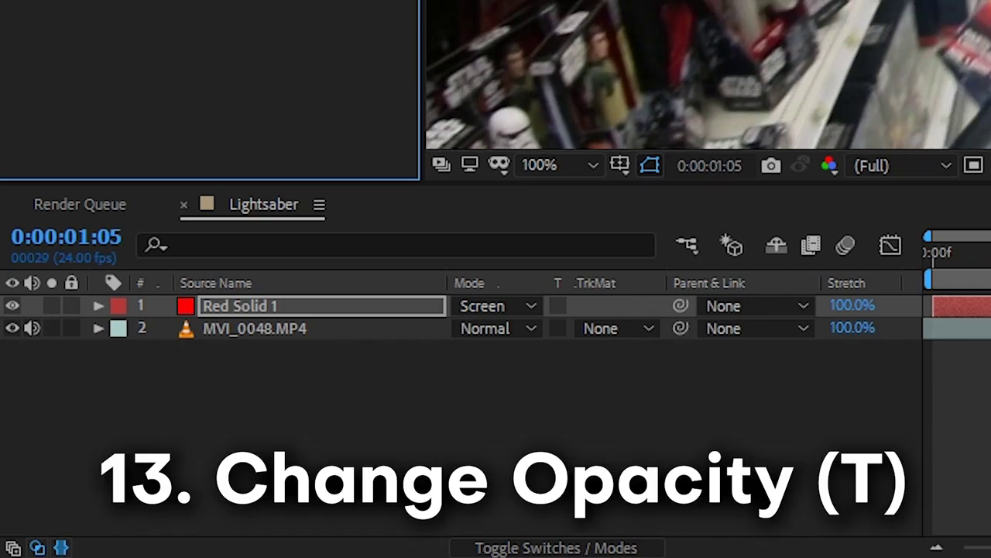
{"action": "key", "text": "t"}
{"action": "left_click_drag", "start_coordinate": [463, 328], "coordinate": [425, 337]}
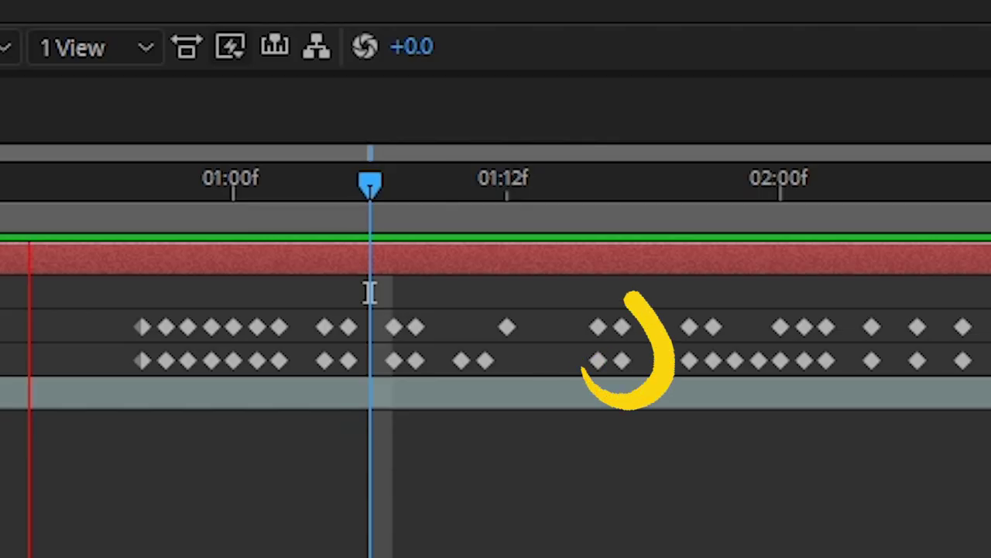
Enable keyframing for Core Start and Core End and realign both points with the toy blade at 0:00:01:04
{"action": "left_click_drag", "start_coordinate": [369, 289], "coordinate": [97, 252]}
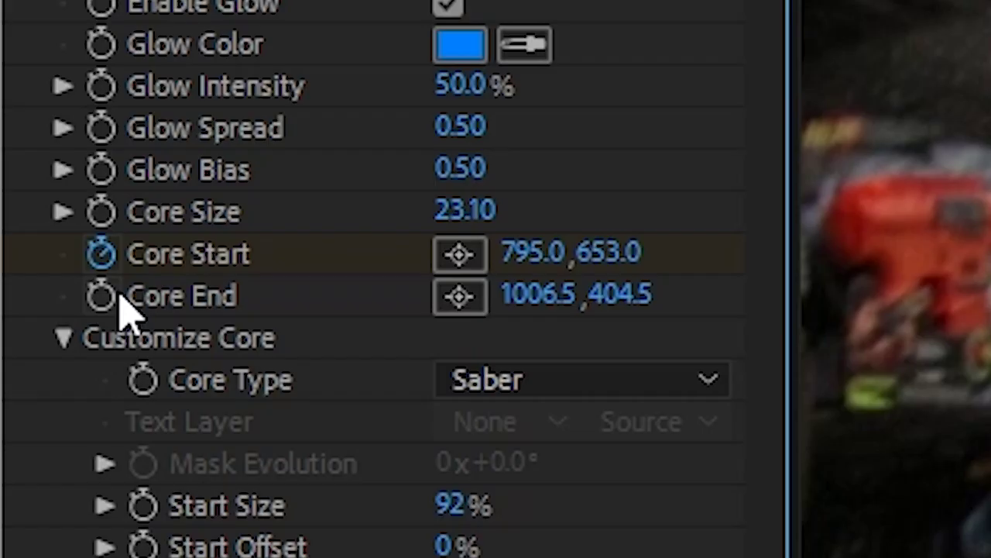
{"action": "left_click", "coordinate": [101, 299]}
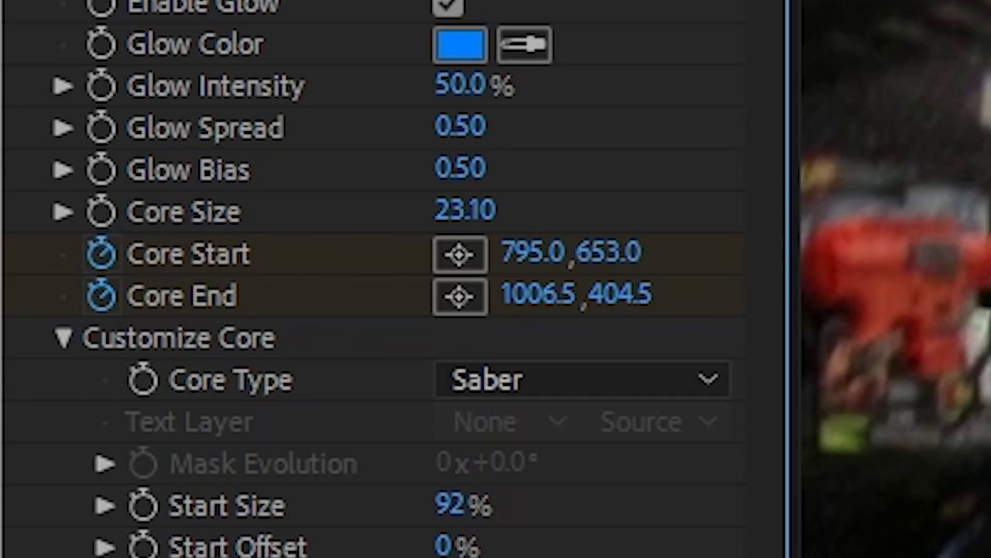
{"action": "key", "text": "Page_Up"}
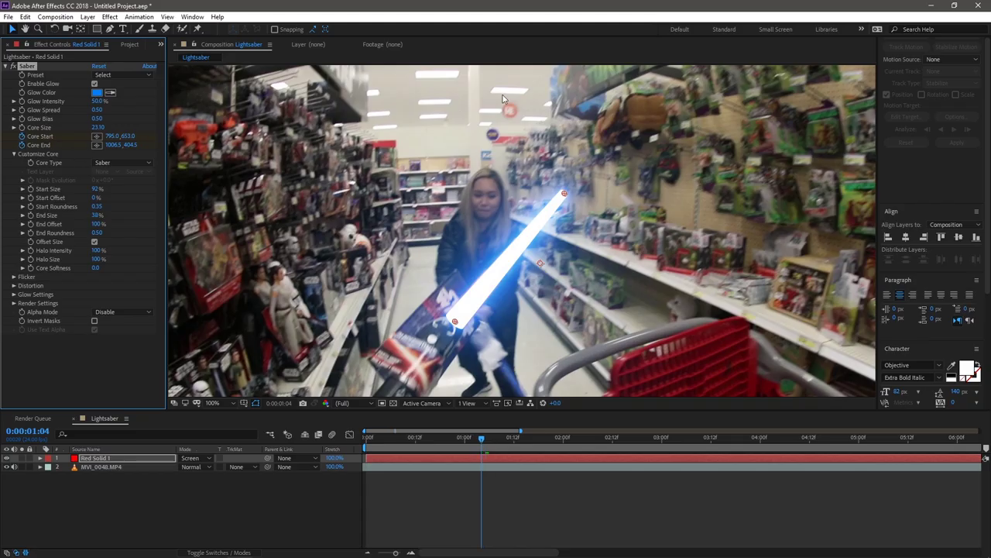
{"action": "left_click_drag", "start_coordinate": [564, 196], "coordinate": [566, 211]}
{"action": "mouse_move", "coordinate": [455, 320]}
{"action": "left_mouse_down"}
{"action": "mouse_move", "coordinate": [457, 335]}
{"action": "mouse_move", "coordinate": [455, 321]}
{"action": "left_mouse_up"}
Follow the blade around 0:00:01:07 by keyframing the core end at 1002.5, 390.5 and the core start at 805, 634
{"action": "key", "text": "Page_Down"}
{"action": "key", "text": "Page_Down"}
{"action": "key", "text": "Page_Down"}
{"action": "key", "text": "Page_Down"}
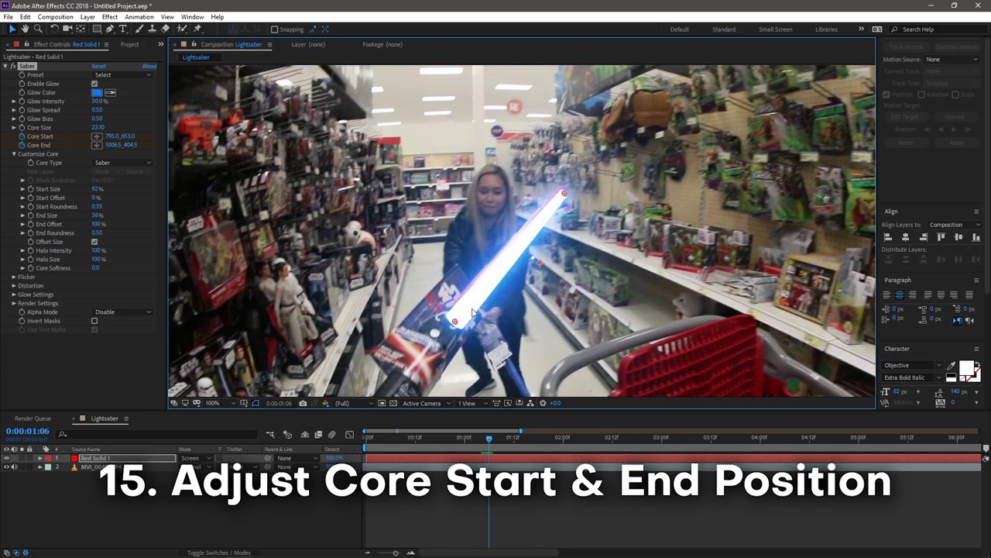
{"action": "left_click_drag", "start_coordinate": [566, 211], "coordinate": [562, 187]}
{"action": "key", "text": "Page_Up"}
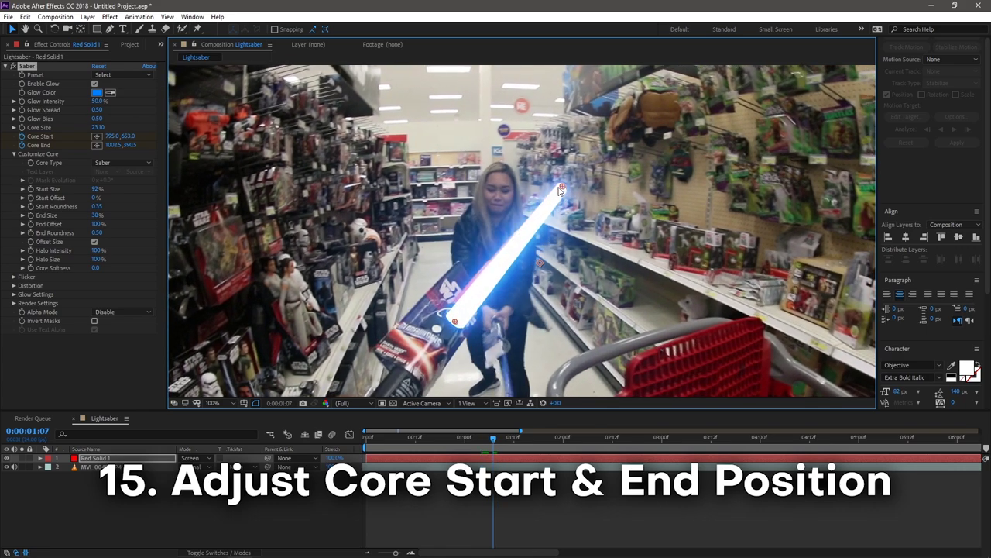
{"action": "left_click_drag", "start_coordinate": [457, 322], "coordinate": [460, 312]}
Continue tracking the blade forward and reposition the core end at its tip at 0:00:01:22
{"action": "key", "text": "Page_Down"}
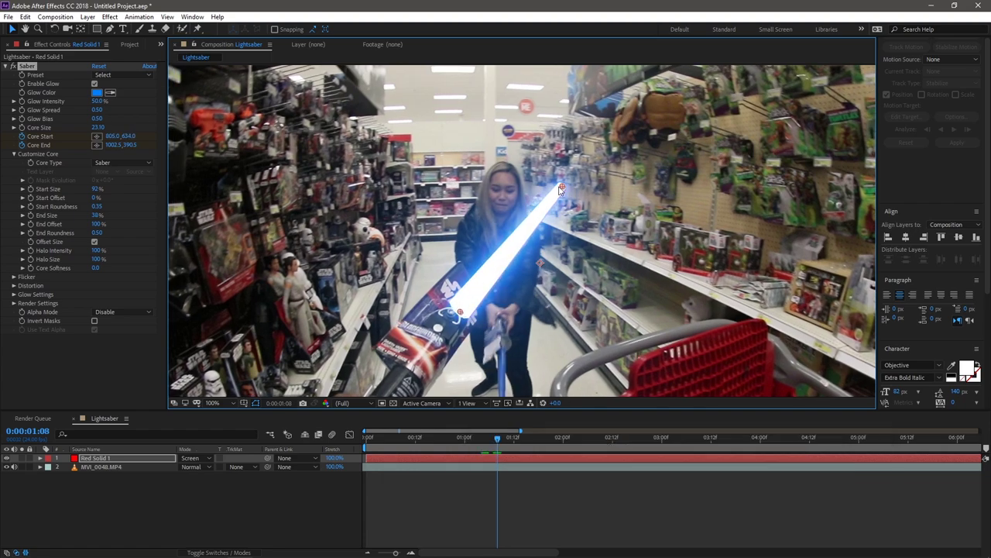
{"action": "key", "text": "Page_Down"}
{"action": "key", "text": "Page_Down"}
{"action": "key", "text": "Page_Down"}
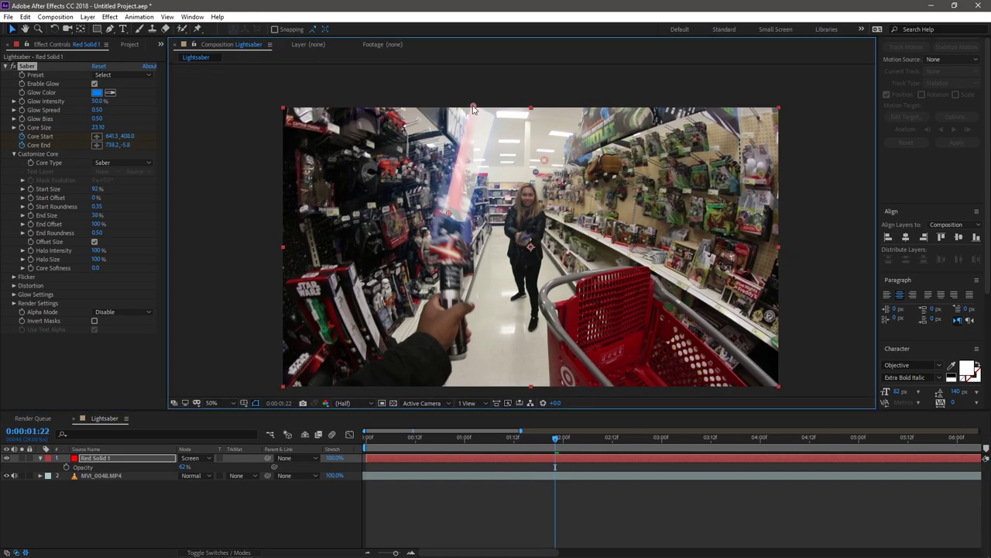
{"action": "left_click_drag", "start_coordinate": [453, 108], "coordinate": [418, 109]}
Show the red solid layer's keyframes and realign the core end with the blade's tip at 0:00:00:23
{"action": "key", "text": "u"}
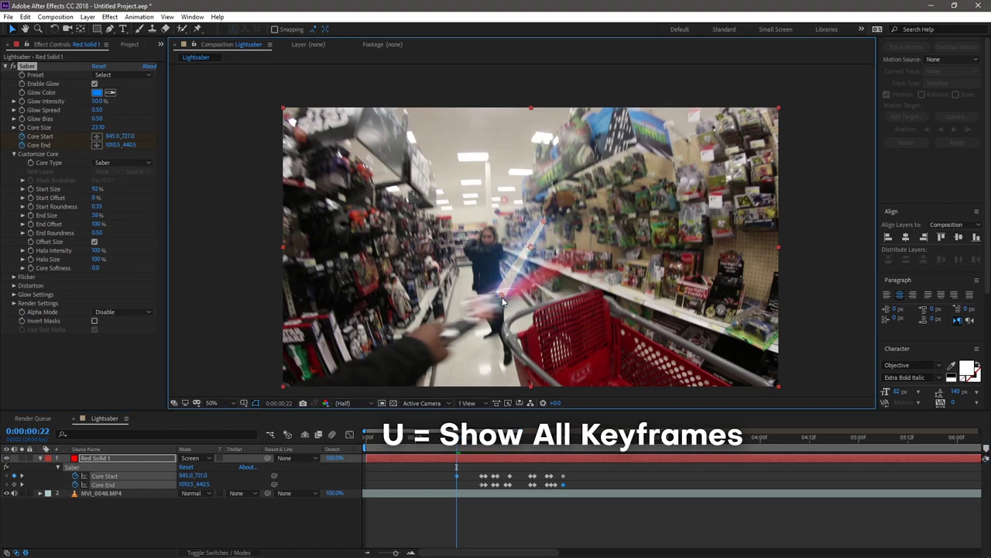
{"action": "key", "text": "Page_Up"}
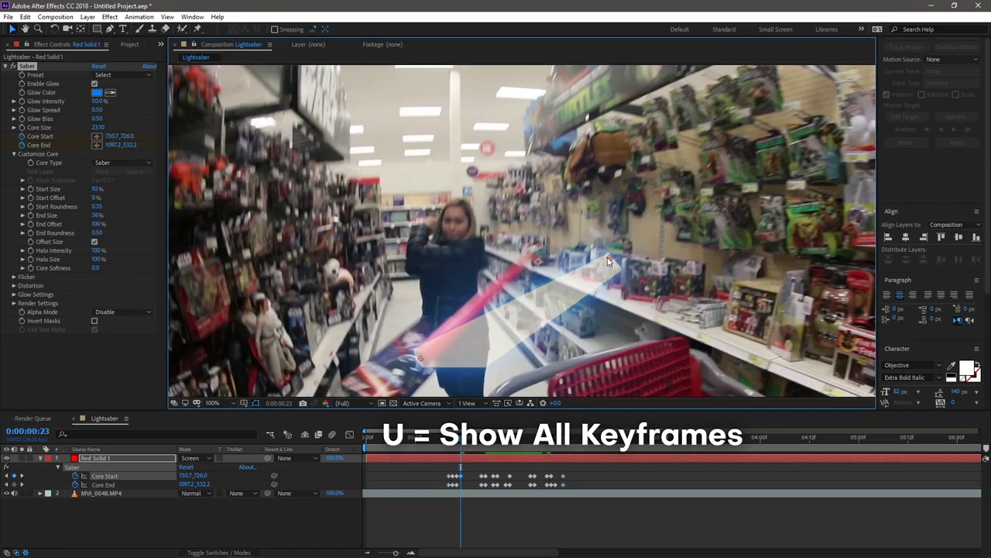
{"action": "left_click_drag", "start_coordinate": [607, 257], "coordinate": [558, 222]}
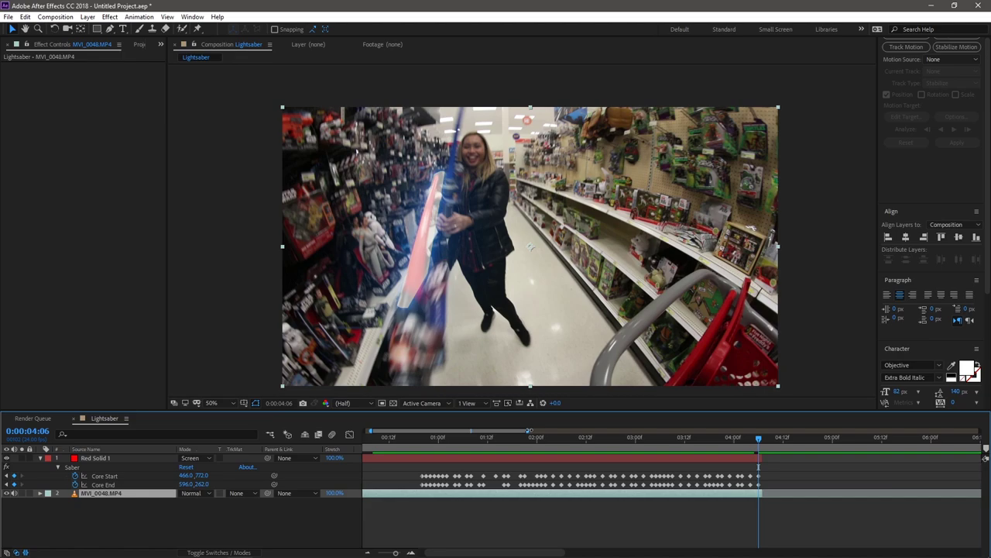
Shorten the work area so it ends with the trimmed layers at about 0:00:04:06
{"action": "key", "text": "semicolon"}
{"action": "mouse_move", "coordinate": [977, 431]}
{"action": "left_mouse_down"}
{"action": "mouse_move", "coordinate": [556, 442]}
{"action": "mouse_move", "coordinate": [467, 458]}
{"action": "left_mouse_up"}
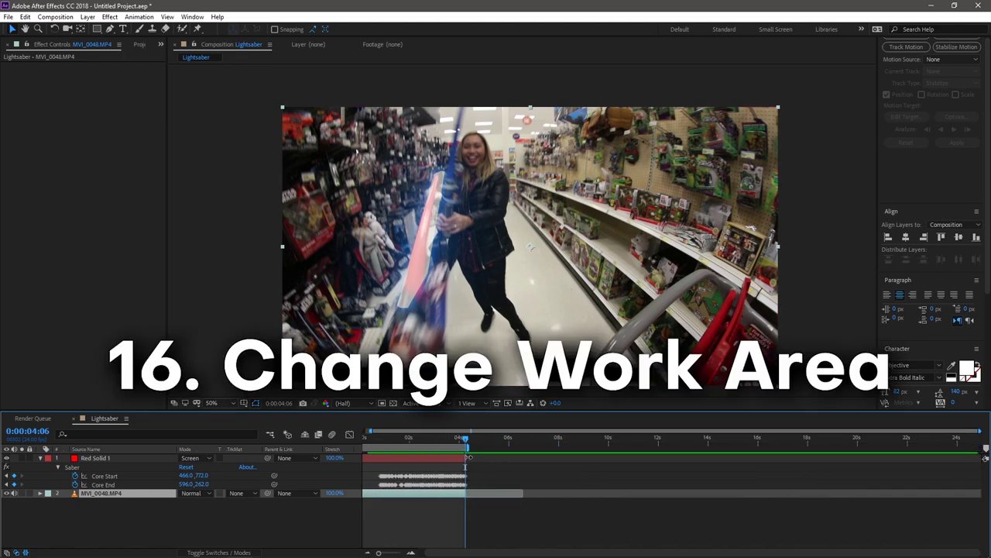
{"action": "key", "text": "semicolon"}
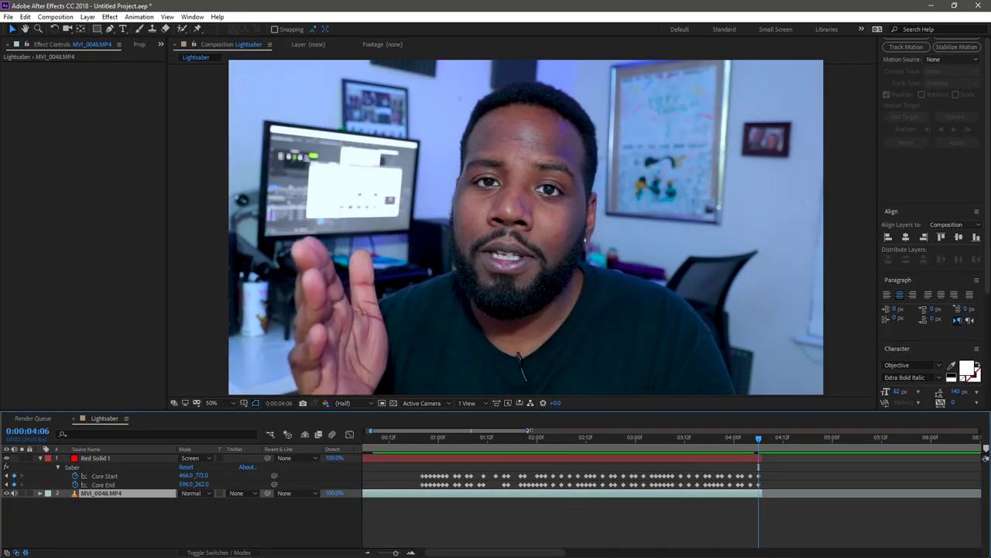
{"action": "left_click_drag", "start_coordinate": [528, 431], "coordinate": [466, 458]}
{"action": "key", "text": "equal"}
{"action": "key", "text": "equal"}
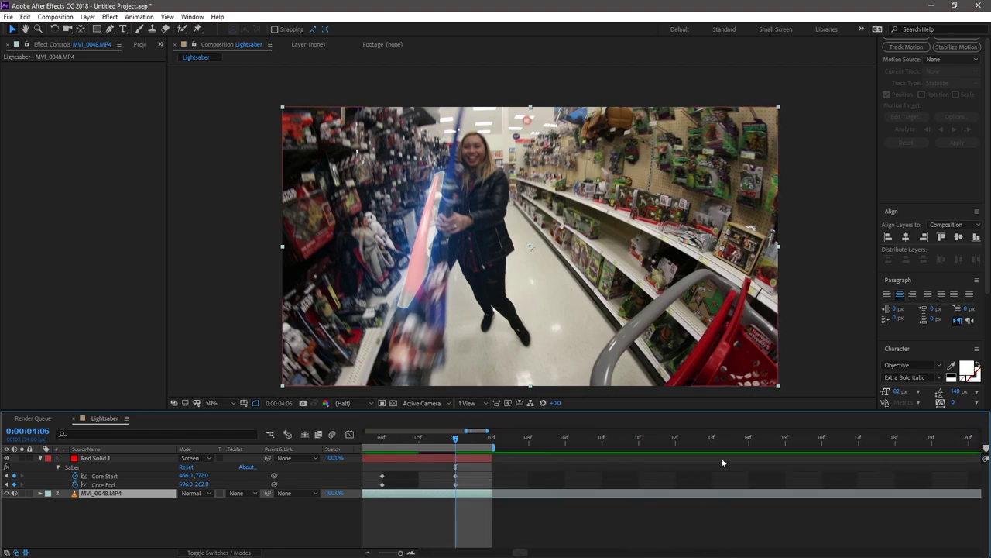
Trim the Lightsaber composition to the work area and play it back
{"action": "left_click", "coordinate": [48, 16]}
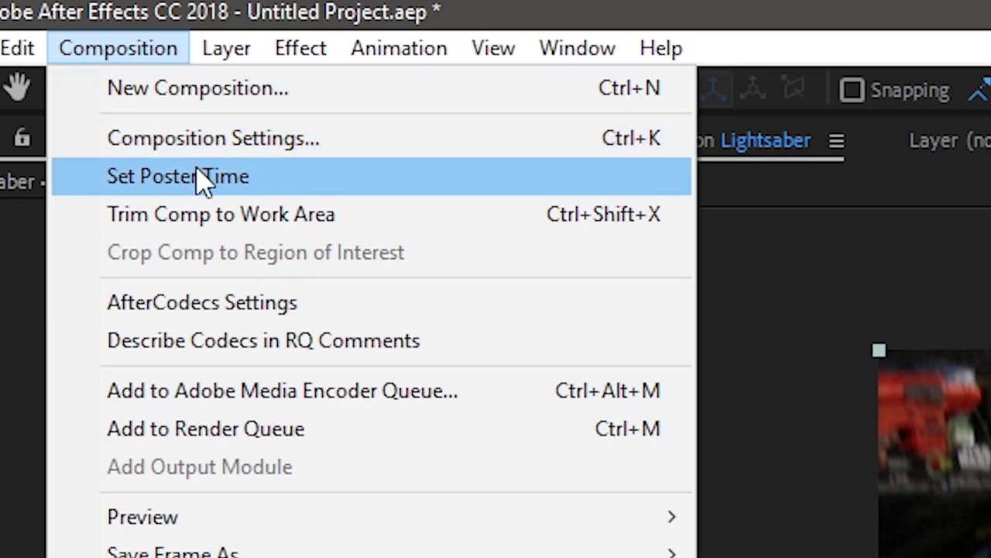
{"action": "left_click", "coordinate": [82, 68]}
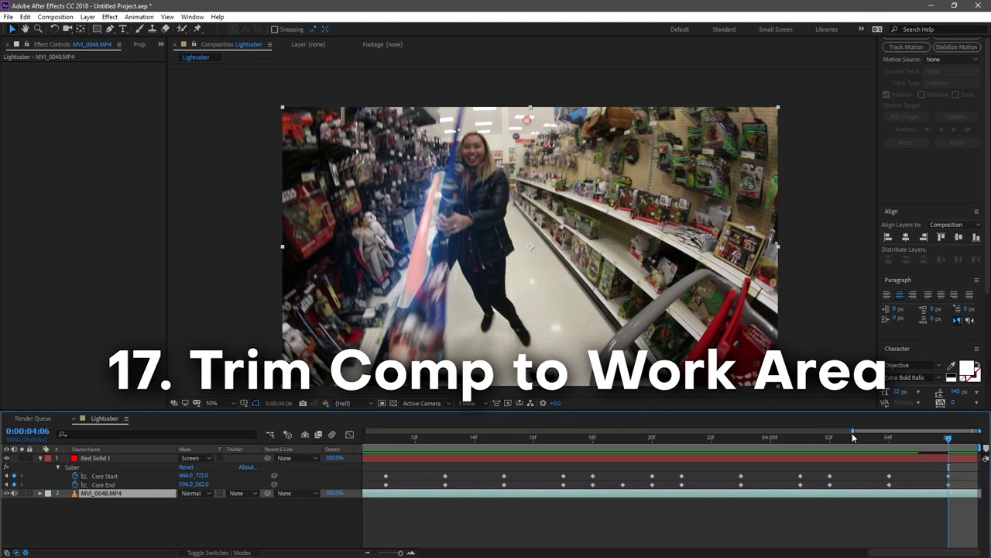
{"action": "key", "text": "minus"}
{"action": "key", "text": "minus"}
{"action": "key", "text": "space"}
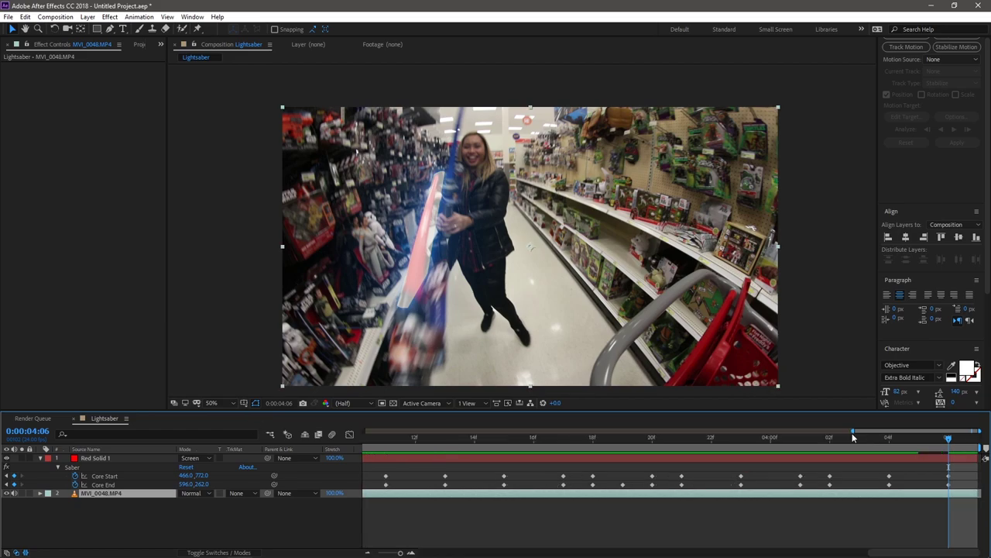
{"action": "key", "text": "space"}
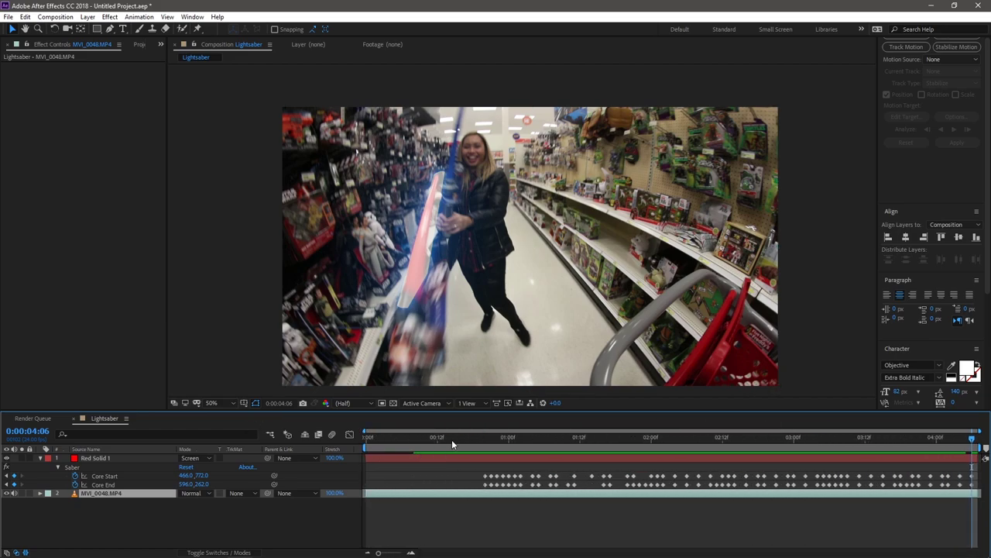
{"action": "key", "text": "space"}
Set the red solid layer's opacity to 100% and preview the saber animation
{"action": "left_click", "coordinate": [434, 458]}
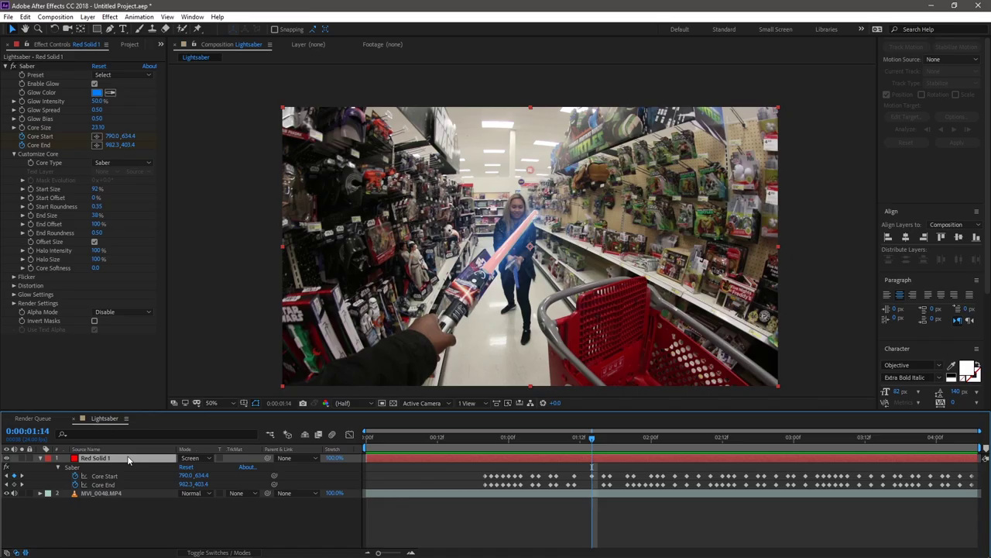
{"action": "key", "text": "t"}
{"action": "left_click", "coordinate": [182, 467]}
{"action": "type", "text": "100"}
{"action": "key", "text": "Return"}
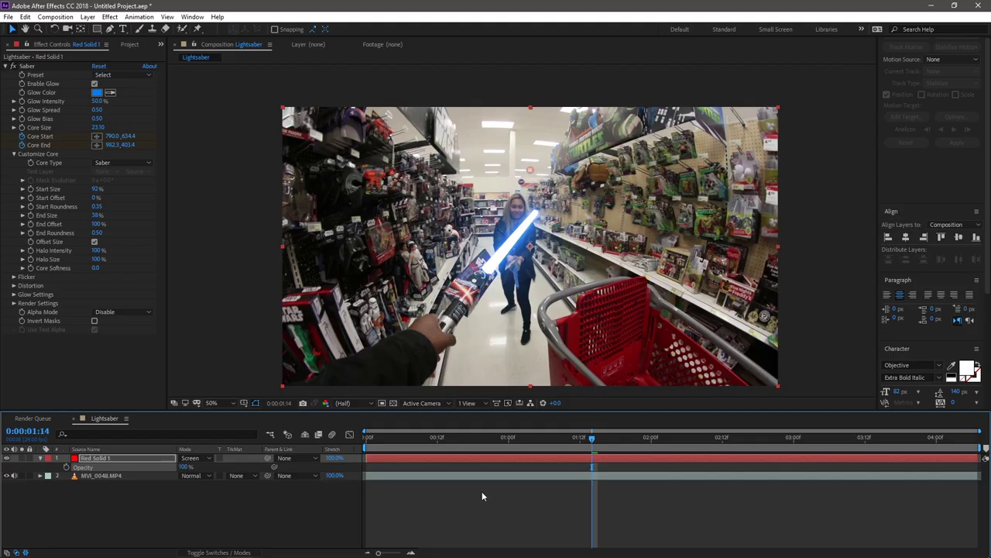
{"action": "key", "text": "space"}
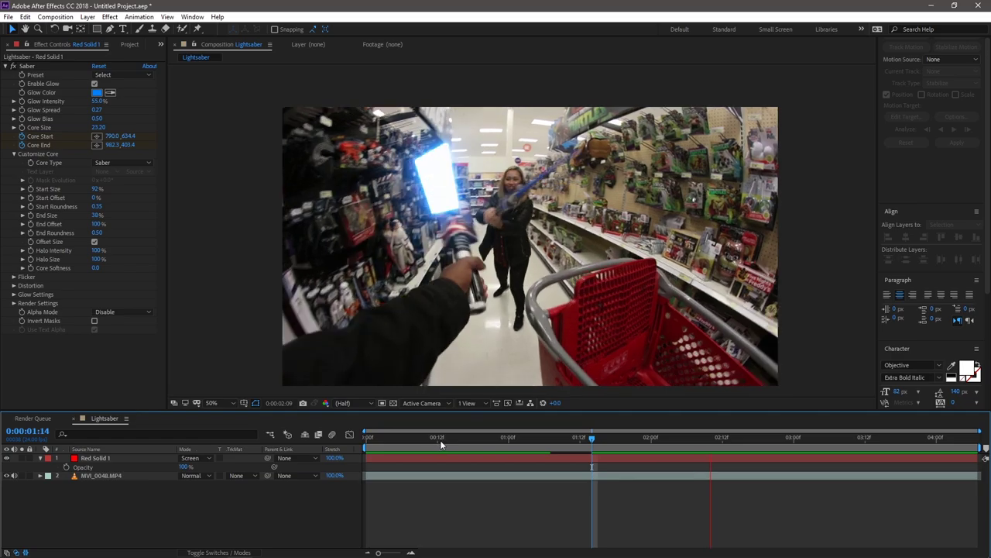
Set Saber's start roundness to 0.00 and its start offset to 3%, checking the beam near 0:00:01:03
{"action": "left_click_drag", "start_coordinate": [443, 445], "coordinate": [528, 443]}
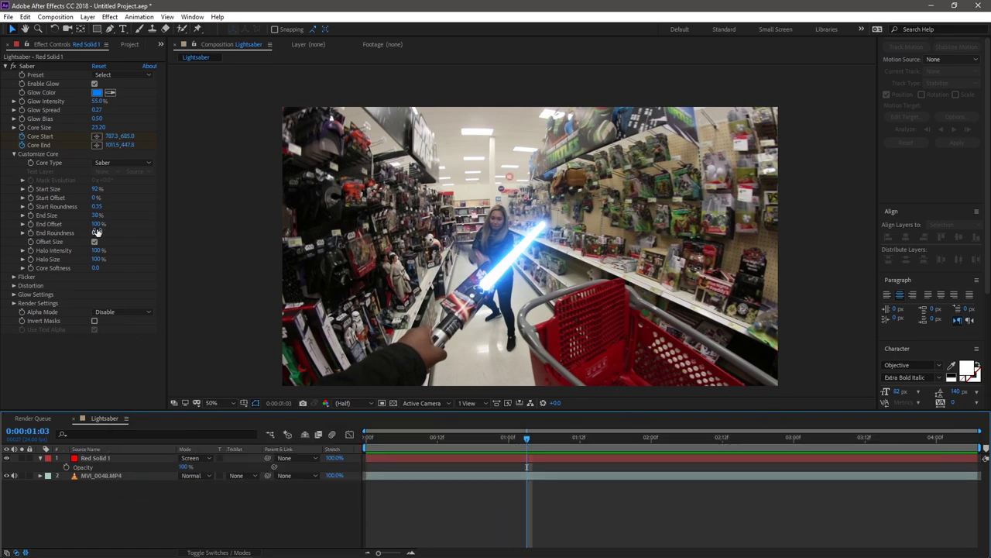
{"action": "left_click_drag", "start_coordinate": [99, 208], "coordinate": [122, 212]}
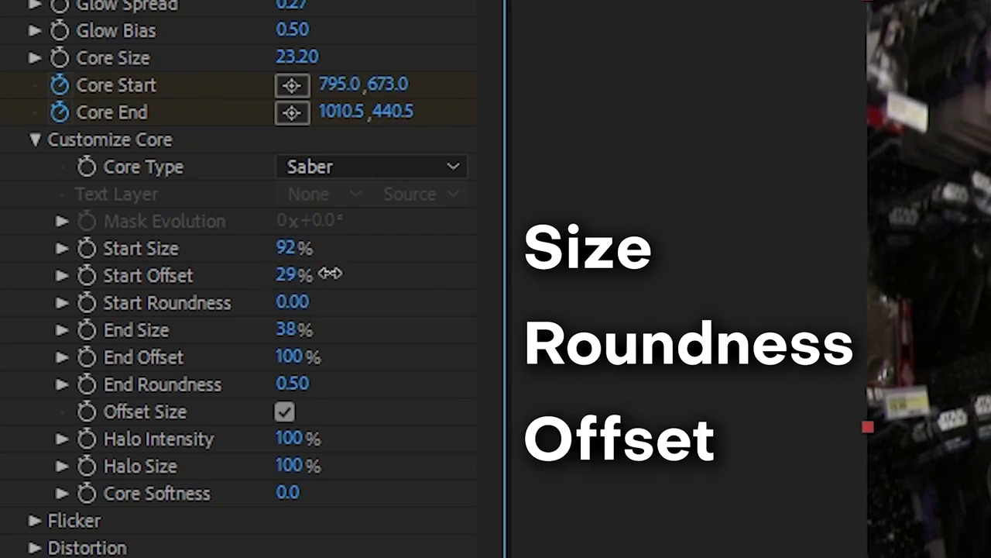
{"action": "left_click_drag", "start_coordinate": [329, 272], "coordinate": [293, 269]}
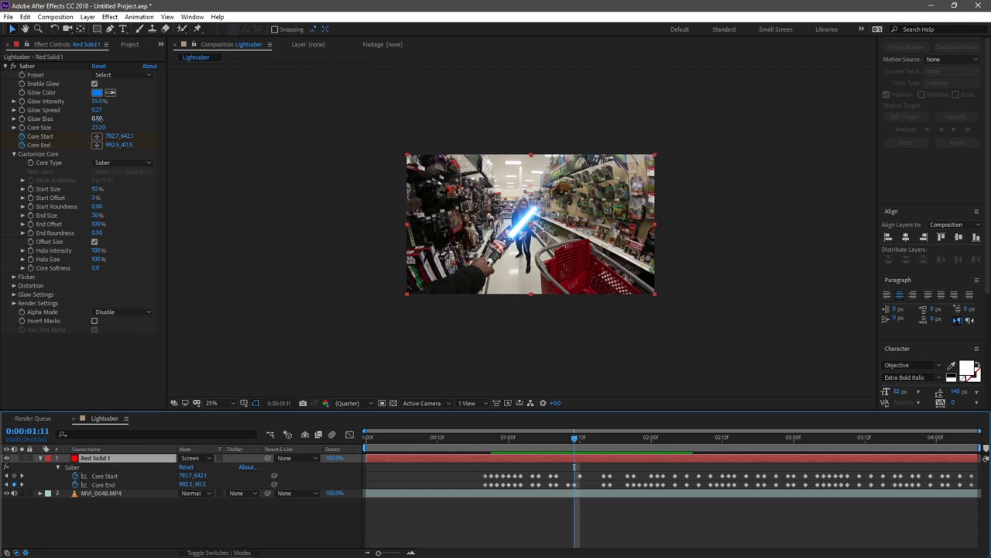
Set Saber's glow bias to 0.32 and its core size to 3.40, and preview the thinner beam
{"action": "left_click_drag", "start_coordinate": [98, 118], "coordinate": [72, 144]}
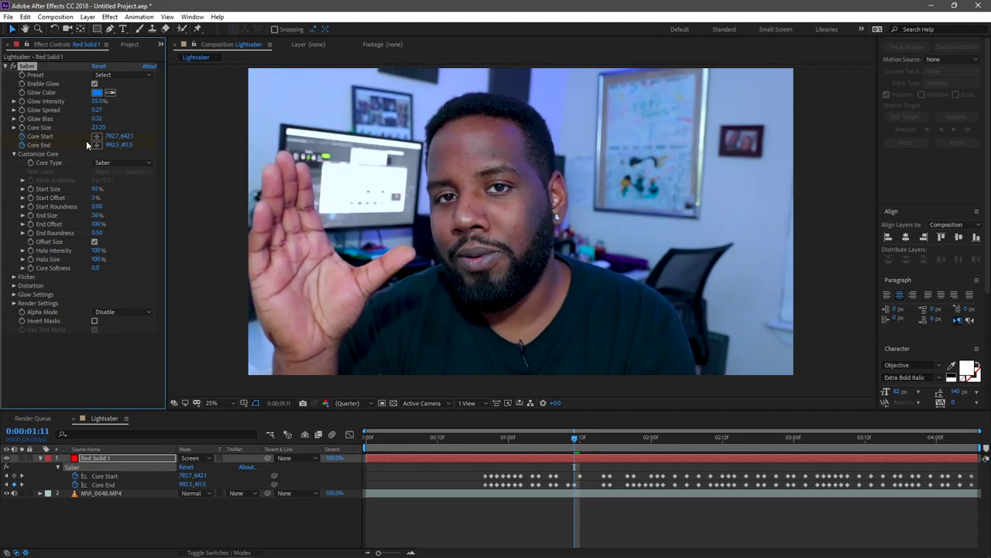
{"action": "left_click_drag", "start_coordinate": [156, 130], "coordinate": [30, 165]}
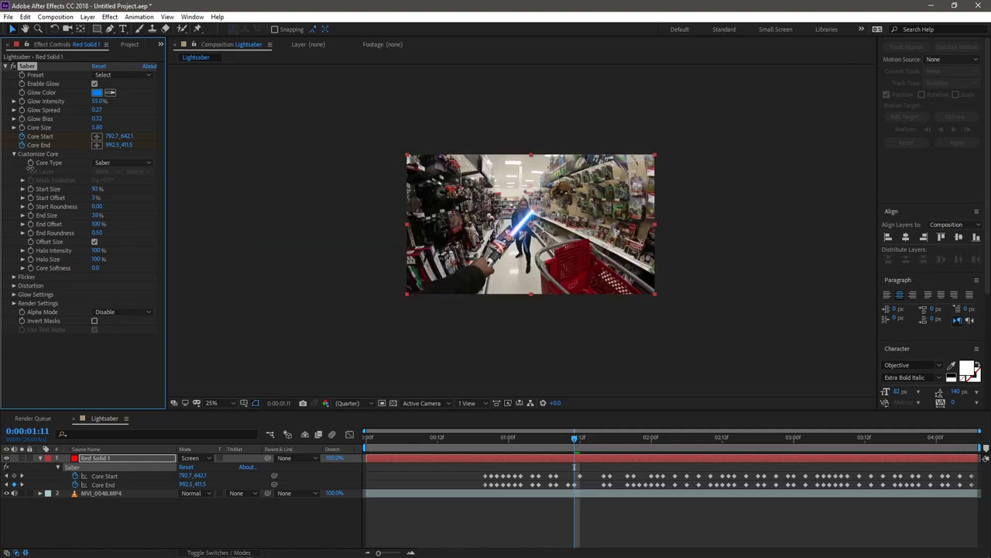
{"action": "left_click", "coordinate": [313, 287]}
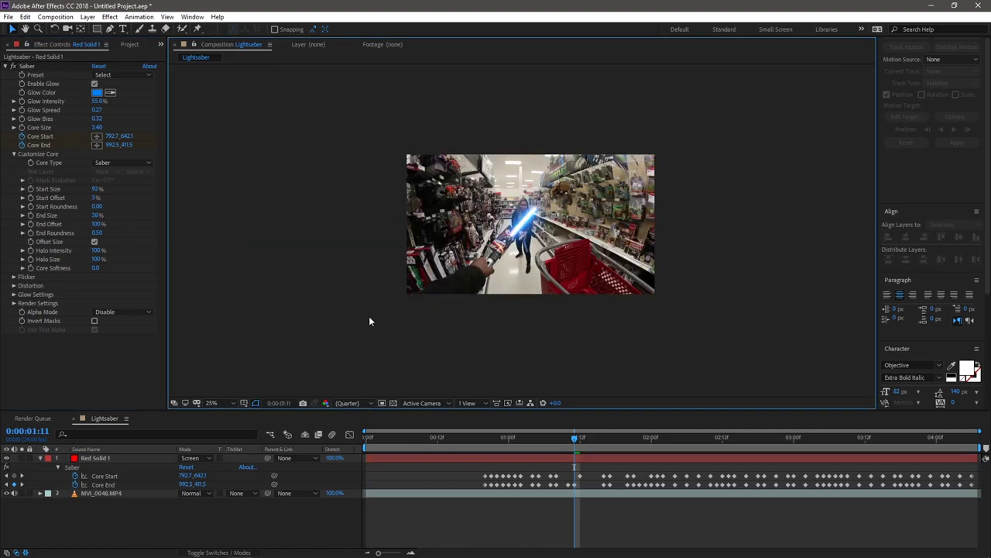
{"action": "key", "text": "space"}
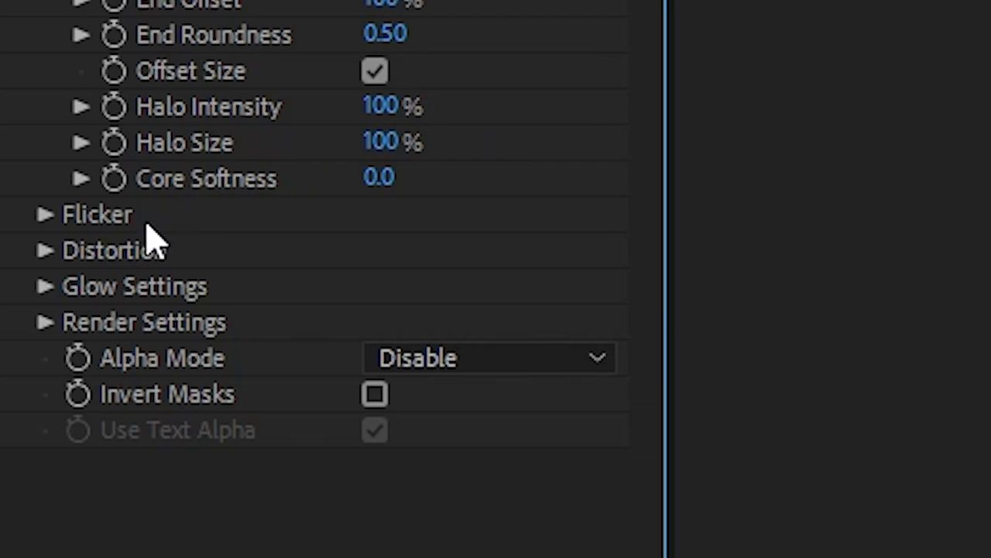
Set Saber's flicker intensity to 28% and its glow distortion amount to 5.0
{"action": "left_click", "coordinate": [45, 216]}
{"action": "left_click_drag", "start_coordinate": [391, 251], "coordinate": [435, 271]}
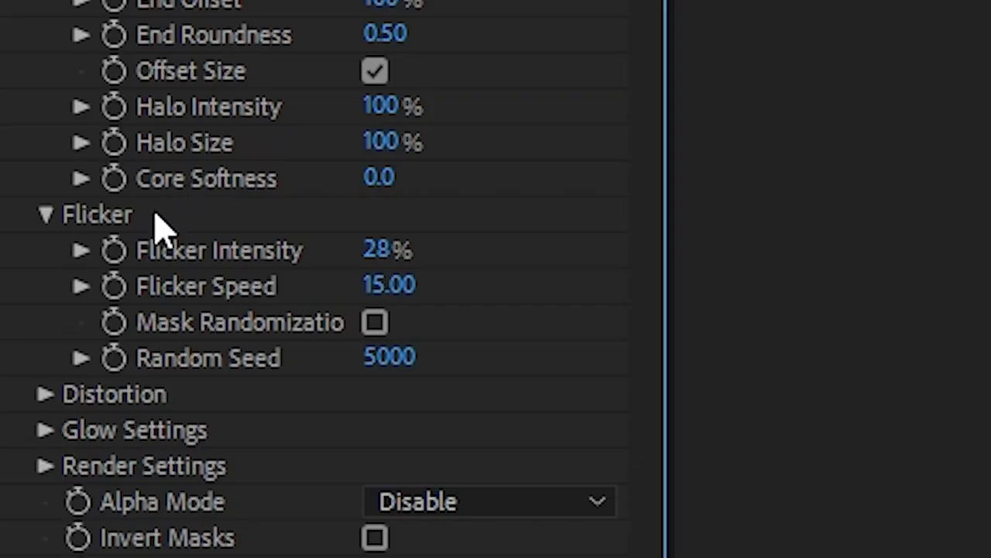
{"action": "left_click", "coordinate": [56, 394]}
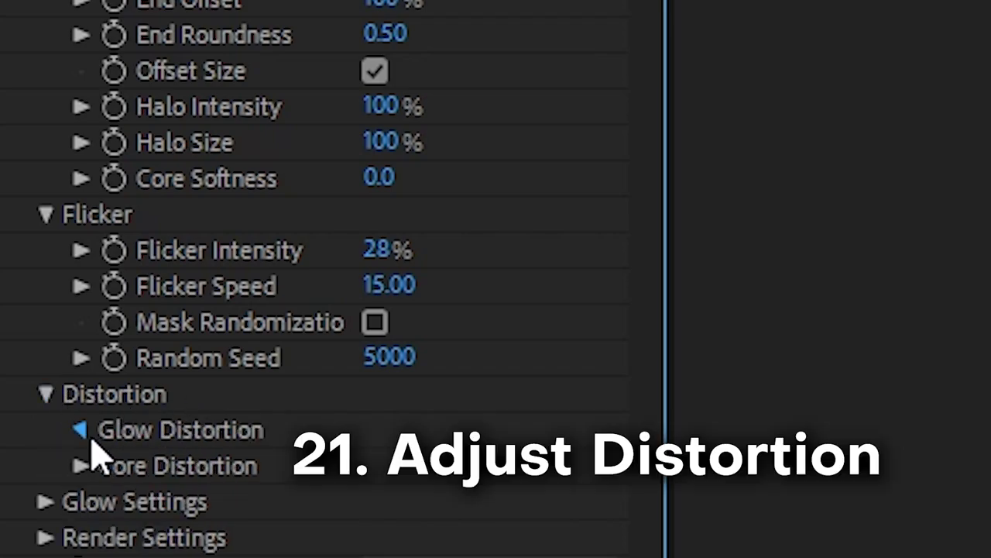
{"action": "left_click", "coordinate": [84, 432]}
{"action": "left_click_drag", "start_coordinate": [394, 263], "coordinate": [449, 261]}
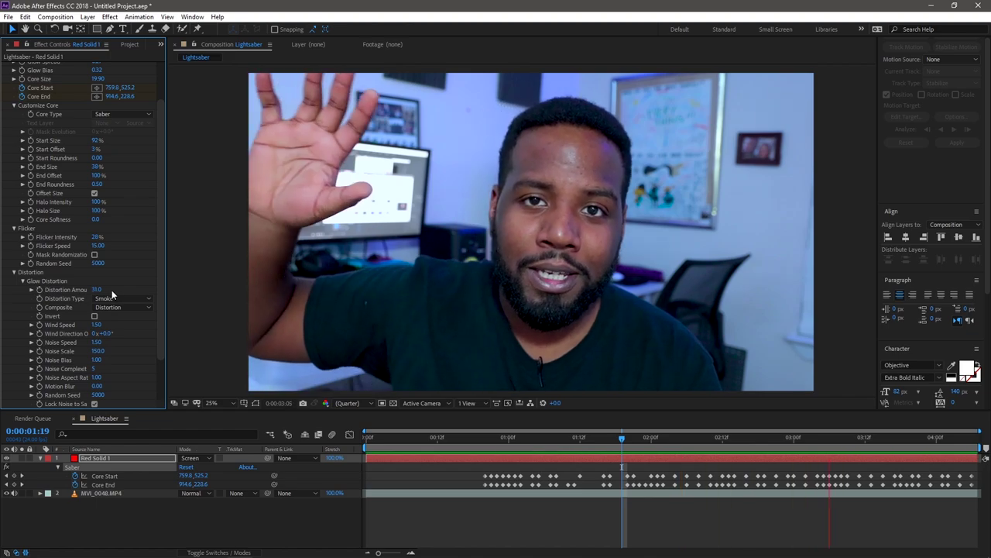
{"action": "left_click_drag", "start_coordinate": [97, 290], "coordinate": [85, 291]}
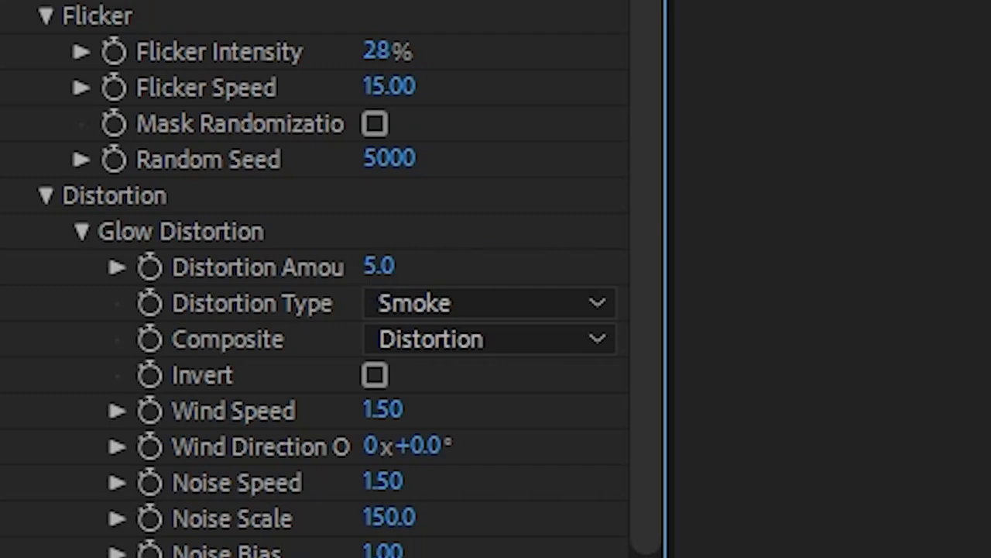
Set Saber's core distortion amount to 5
{"action": "left_click", "coordinate": [736, 306]}
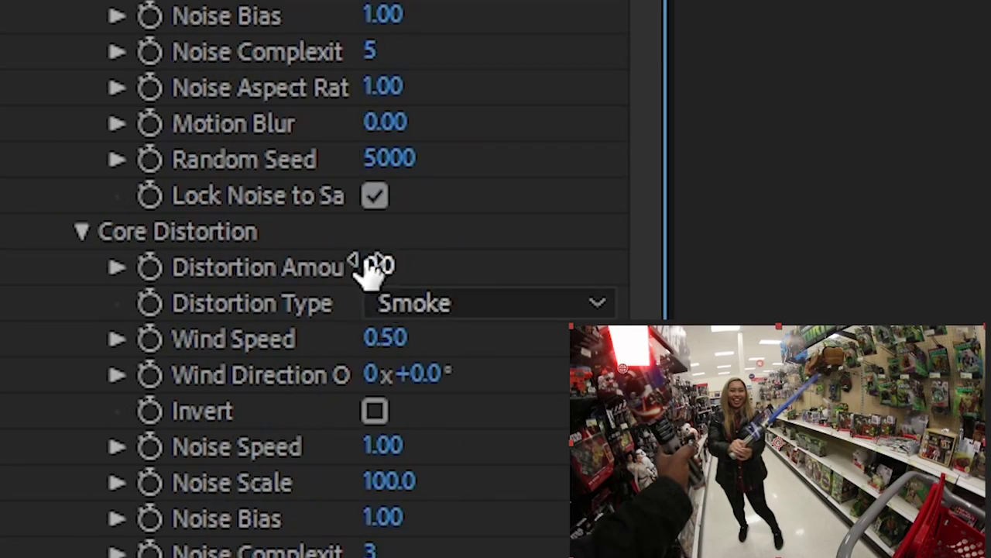
{"action": "left_click_drag", "start_coordinate": [372, 267], "coordinate": [453, 267]}
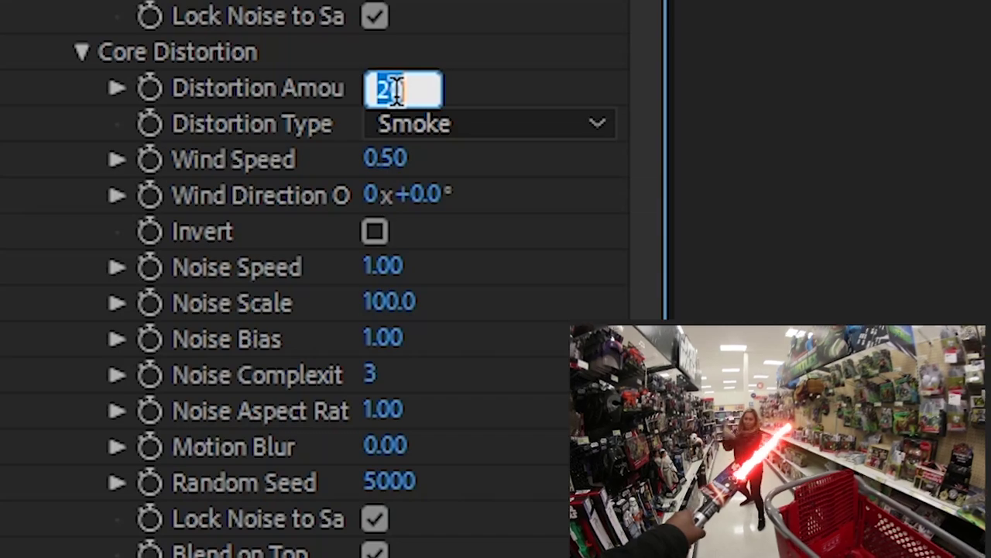
{"action": "type", "text": "5"}
{"action": "key", "text": "Return"}
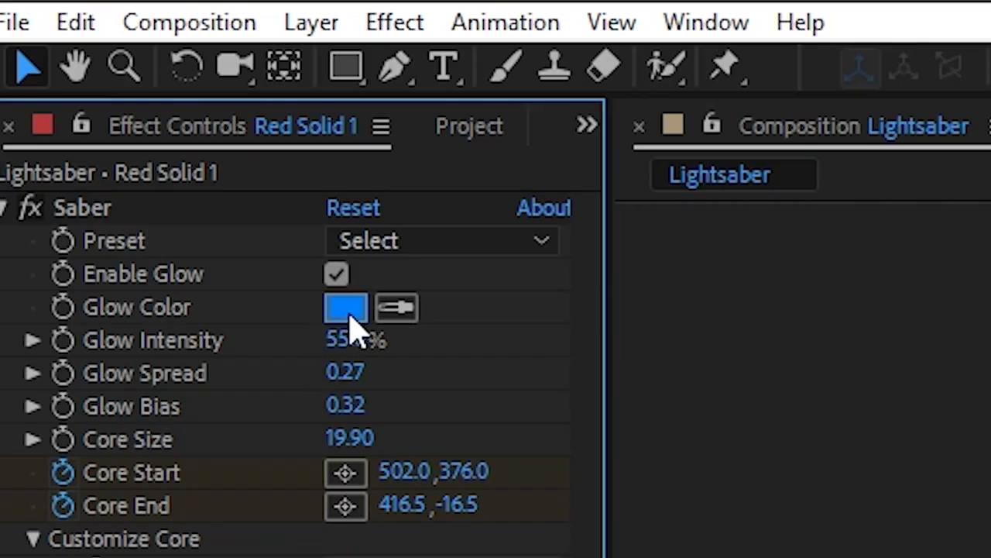
Change Saber's glow color to red FF0000 and preview the animation
{"action": "left_click", "coordinate": [96, 93]}
{"action": "left_click_drag", "start_coordinate": [139, 137], "coordinate": [151, 87]}
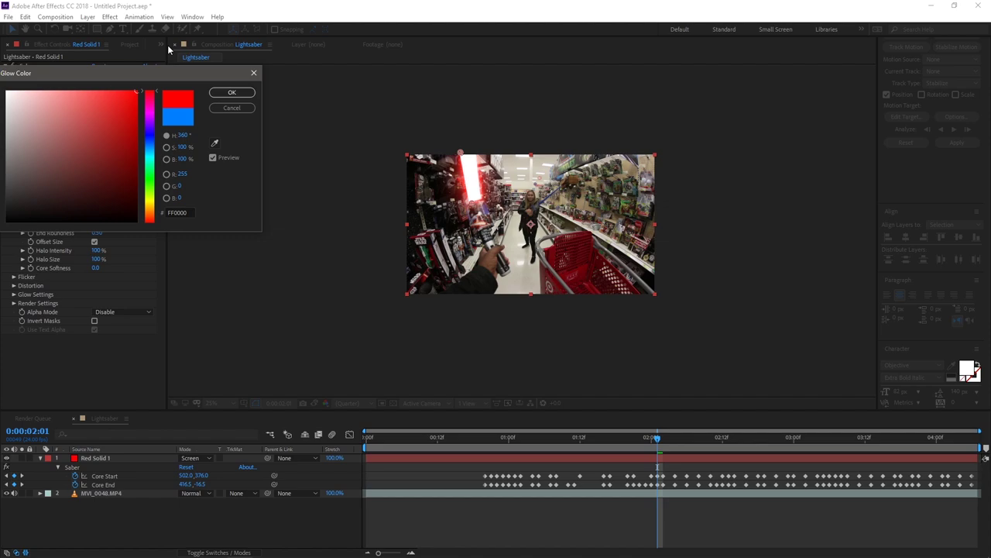
{"action": "left_click", "coordinate": [230, 93]}
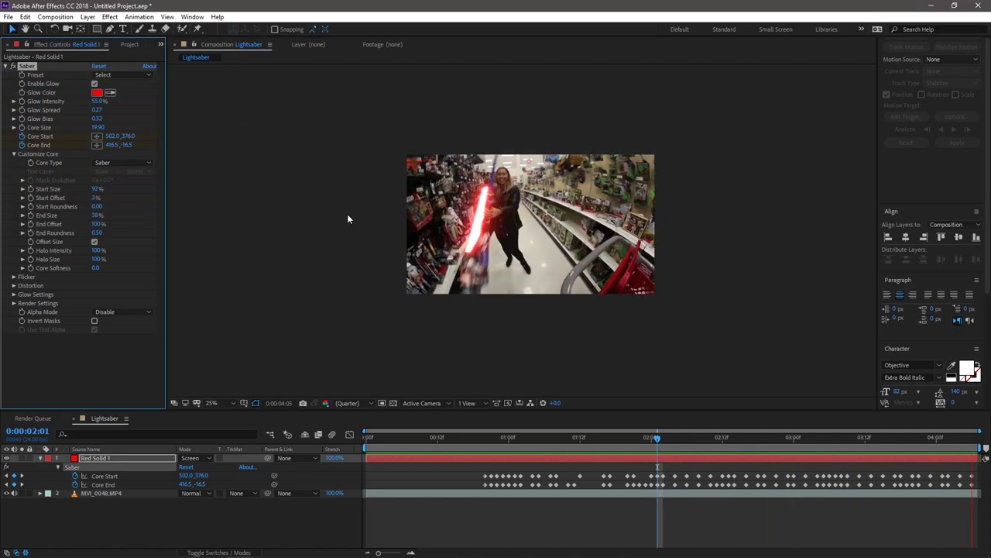
{"action": "key", "text": "space"}
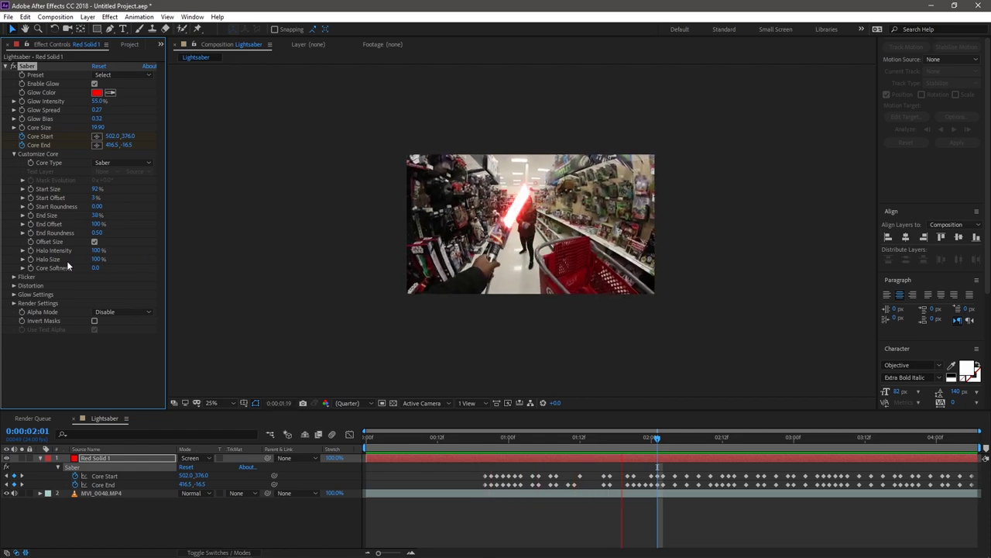
Adjust Saber's flicker intensity to 28% and play back the flickering beam
{"action": "left_click", "coordinate": [14, 277]}
{"action": "left_click_drag", "start_coordinate": [95, 286], "coordinate": [109, 285]}
{"action": "key", "text": "space"}
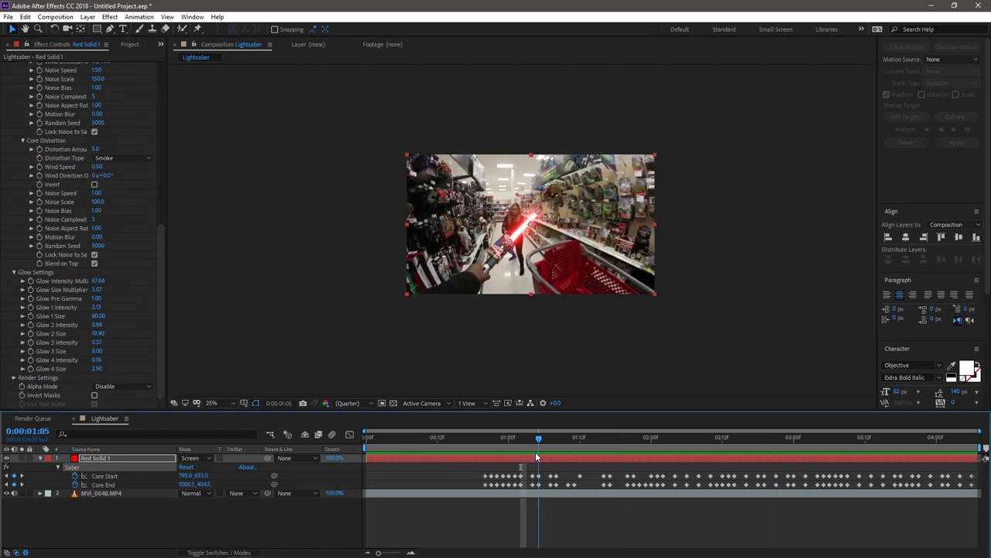
Turn on motion blur in Saber's render settings with a phase of 66.0, and check the beam near 0:00:00:23
{"action": "left_click_drag", "start_coordinate": [535, 456], "coordinate": [537, 457]}
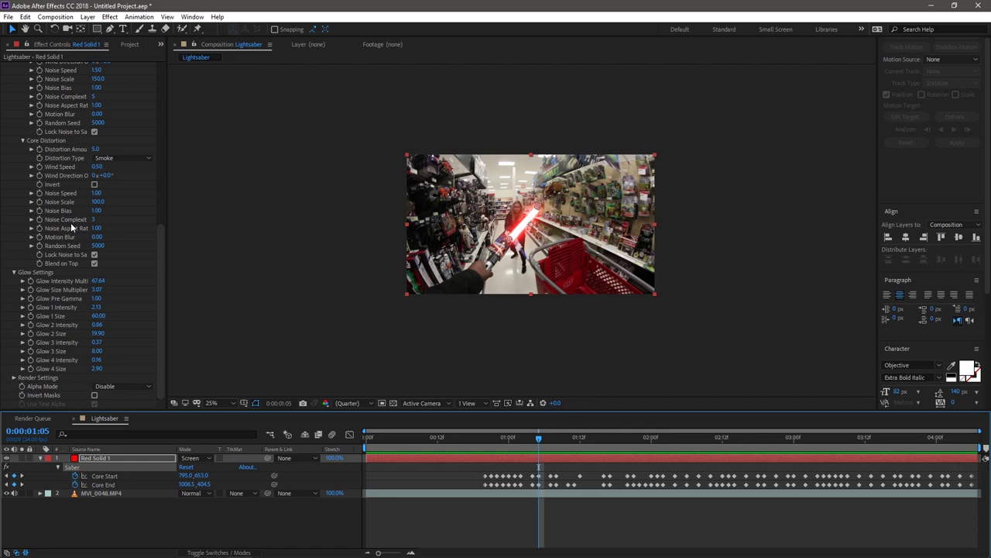
{"action": "left_click", "coordinate": [14, 378]}
{"action": "scroll", "coordinate": [21, 383], "scroll_direction": "down", "scroll_amount": 3}
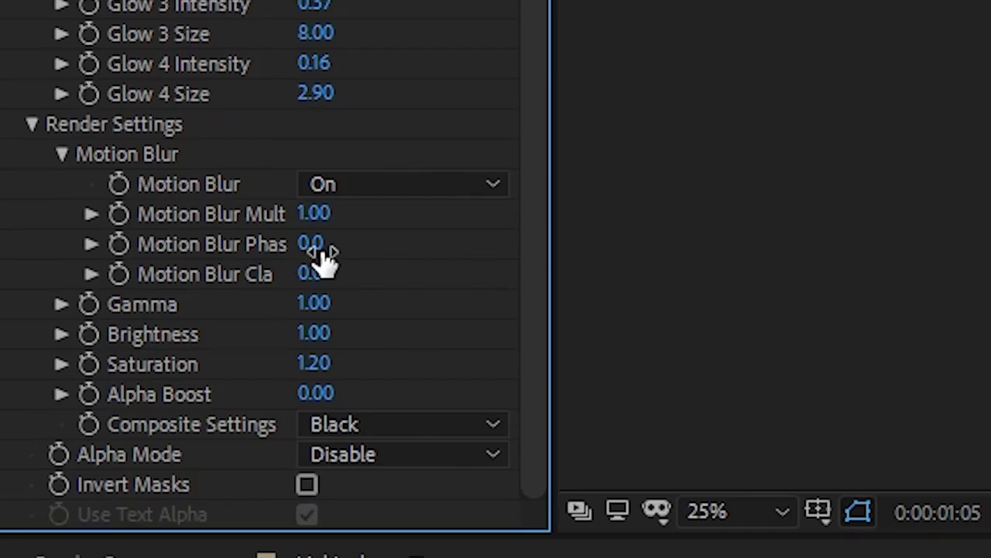
{"action": "left_click_drag", "start_coordinate": [468, 242], "coordinate": [496, 333]}
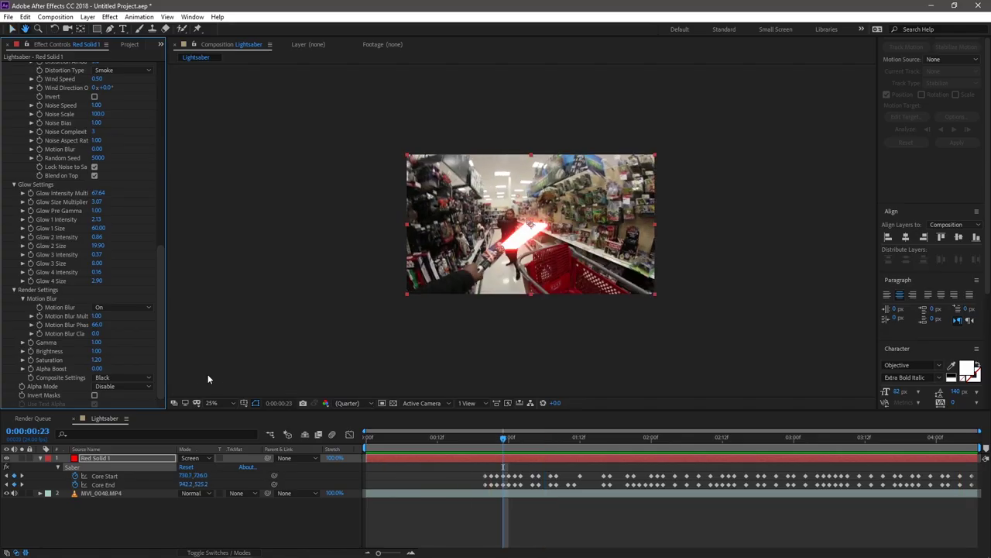
{"action": "left_click", "coordinate": [446, 442]}
{"action": "left_click_drag", "start_coordinate": [439, 450], "coordinate": [495, 450]}
Try a motion blur phase of -254.0 on the saber, preview it, and bring the phase back to 71.0
{"action": "left_click_drag", "start_coordinate": [98, 325], "coordinate": [15, 334]}
{"action": "key", "text": "space"}
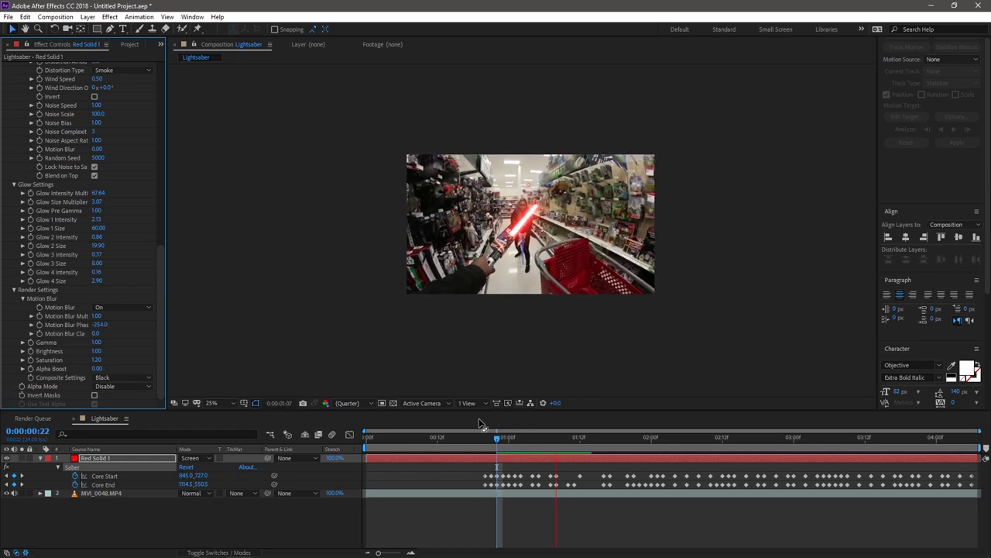
{"action": "key", "text": "space"}
{"action": "left_click", "coordinate": [101, 325]}
{"action": "type", "text": "0"}
{"action": "key", "text": "Return"}
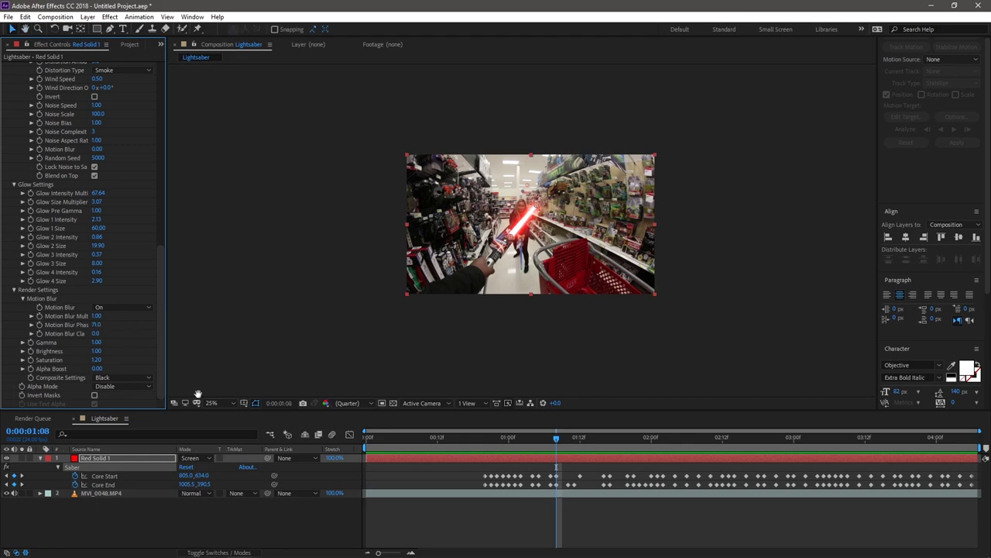
Set Saber's motion blur phase to 80 and its motion blur multiplier to 2.00, and preview the result
{"action": "left_click", "coordinate": [97, 324]}
{"action": "type", "text": "80"}
{"action": "key", "text": "Return"}
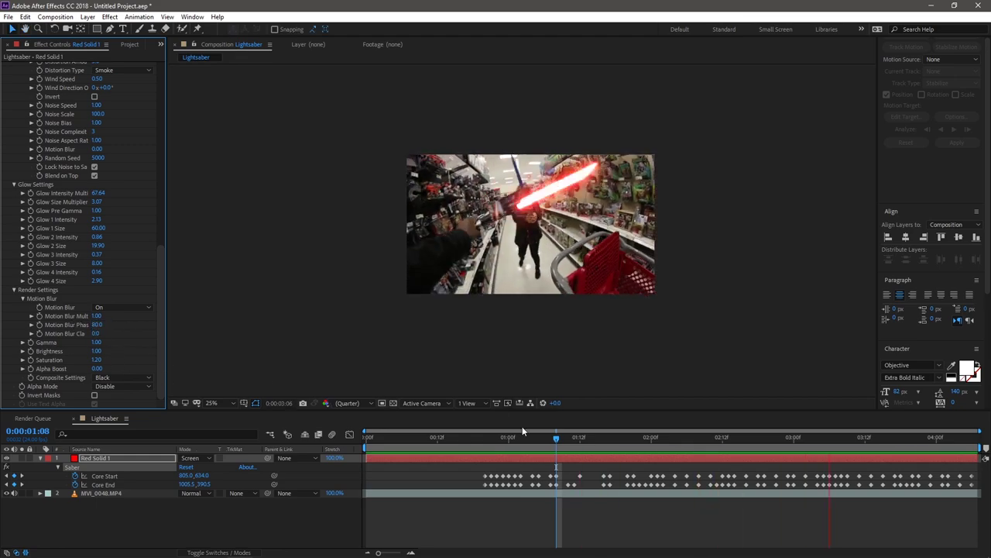
{"action": "left_click", "coordinate": [98, 316]}
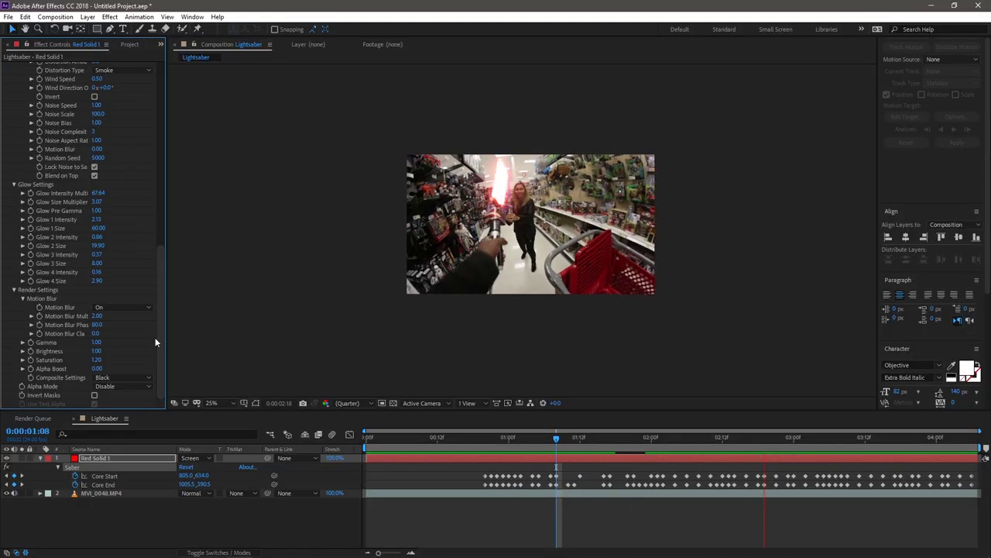
{"action": "key", "text": "space"}
Create an adjustment layer above the red solid and start searching for the Curves effect for it
{"action": "scroll", "coordinate": [61, 305], "scroll_direction": "up", "scroll_amount": 6}
{"action": "scroll", "coordinate": [60, 304], "scroll_direction": "up", "scroll_amount": 5}
{"action": "right_click", "coordinate": [143, 522]}
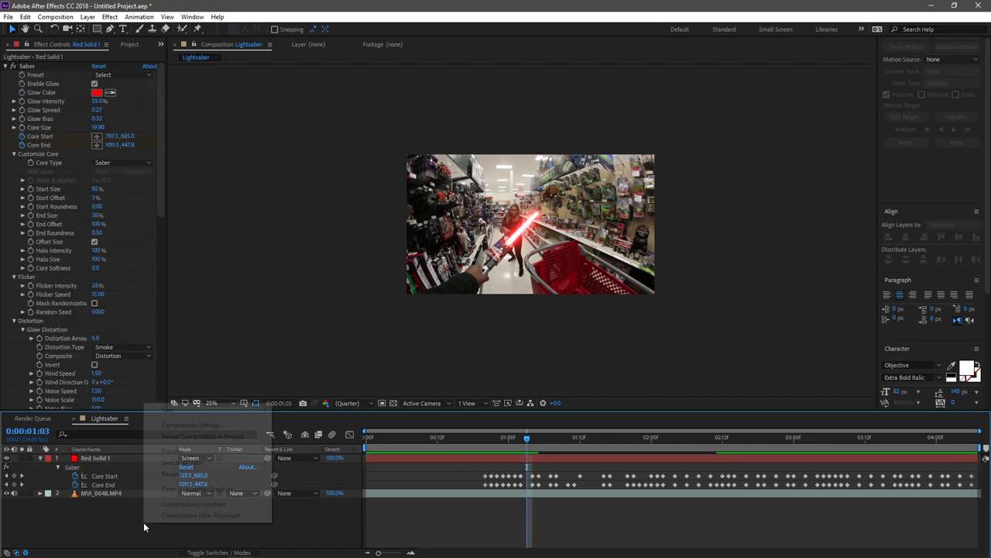
{"action": "mouse_move", "coordinate": [190, 410]}
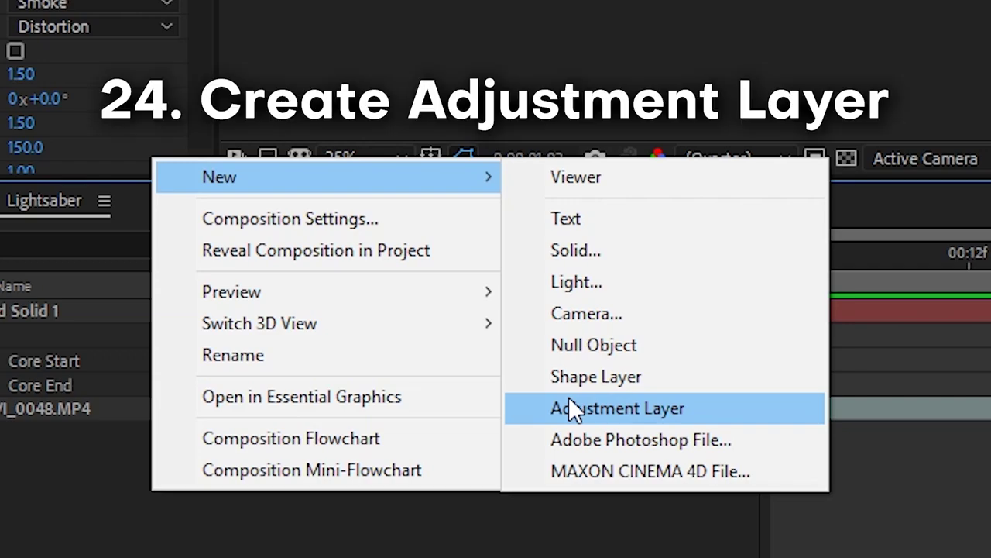
{"action": "left_click", "coordinate": [570, 403]}
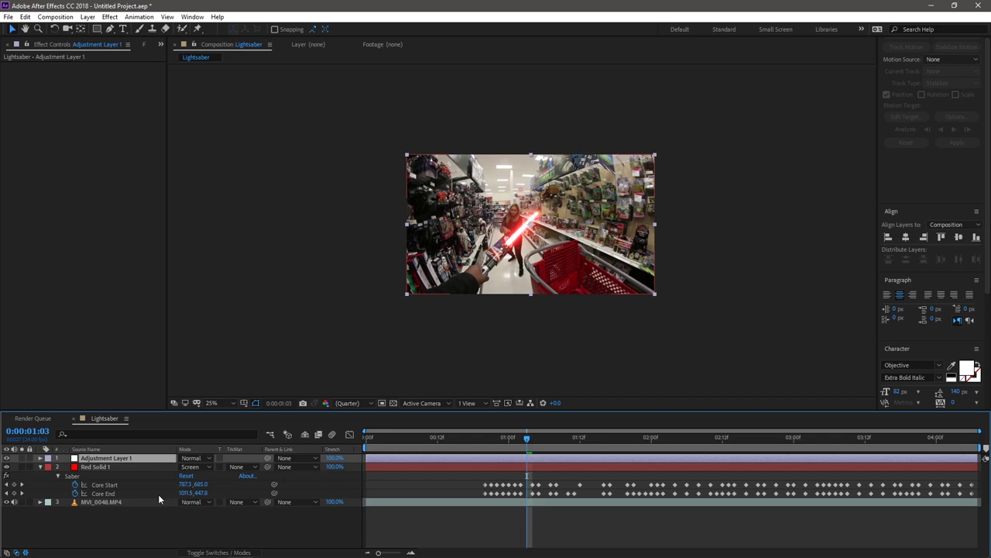
{"action": "key", "text": "ctrl+space"}
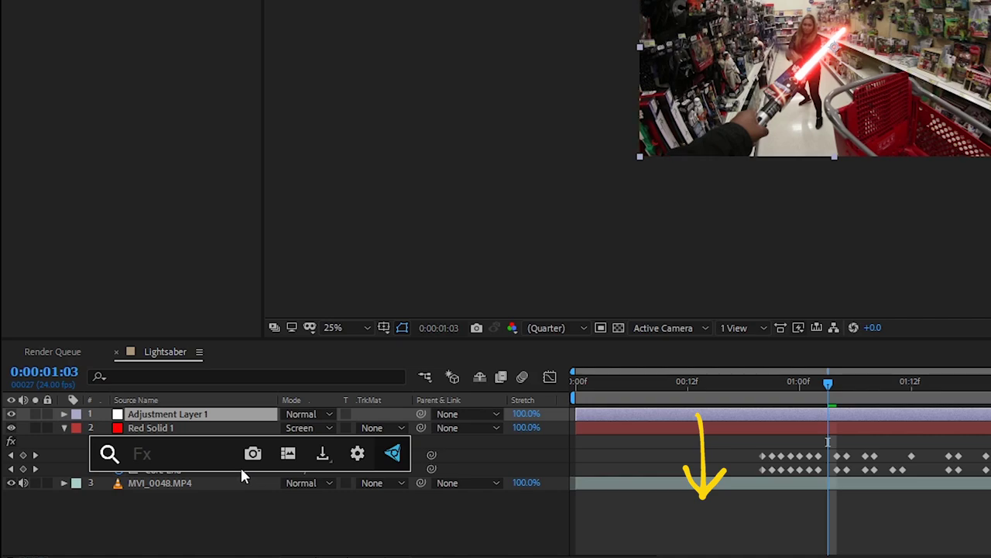
{"action": "type", "text": "cur"}
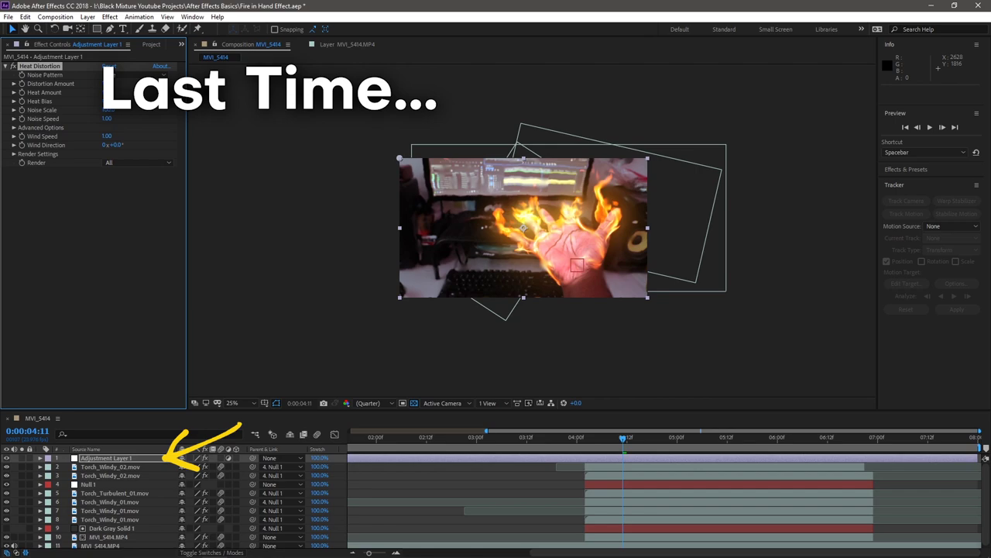
Examine how the adjustment layers affect the earlier dance composition and play it back from 0:00:06:02
{"action": "left_click", "coordinate": [97, 29]}
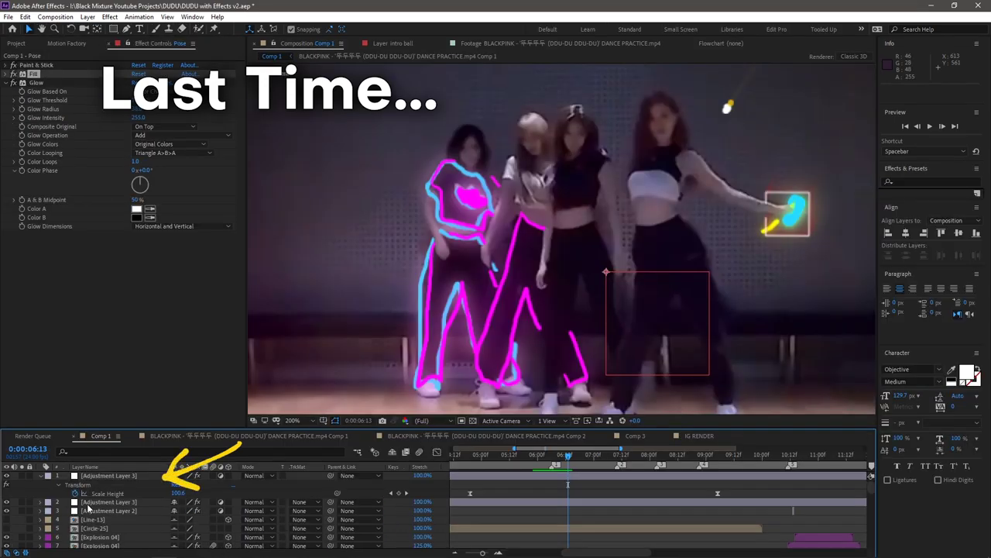
{"action": "left_click", "coordinate": [89, 508]}
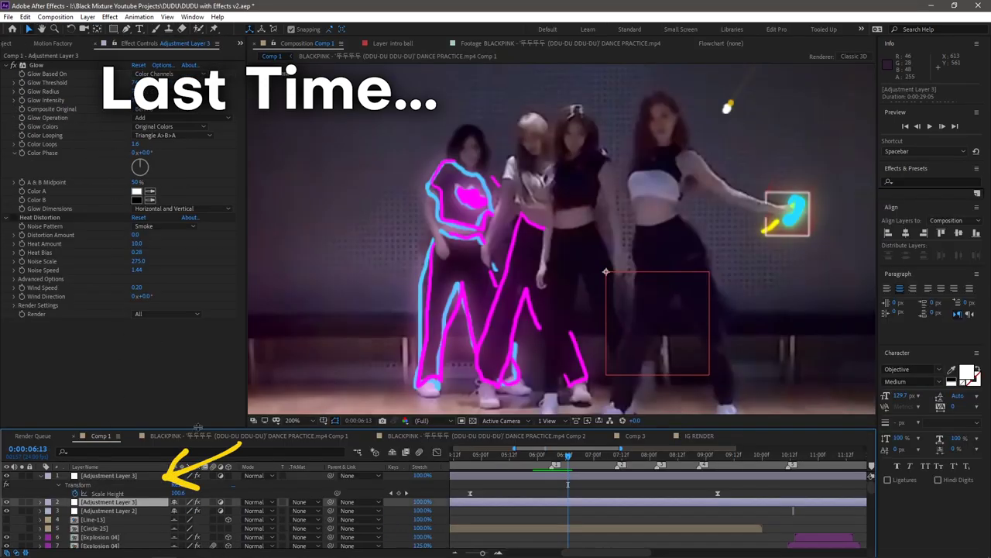
{"action": "left_click", "coordinate": [543, 454]}
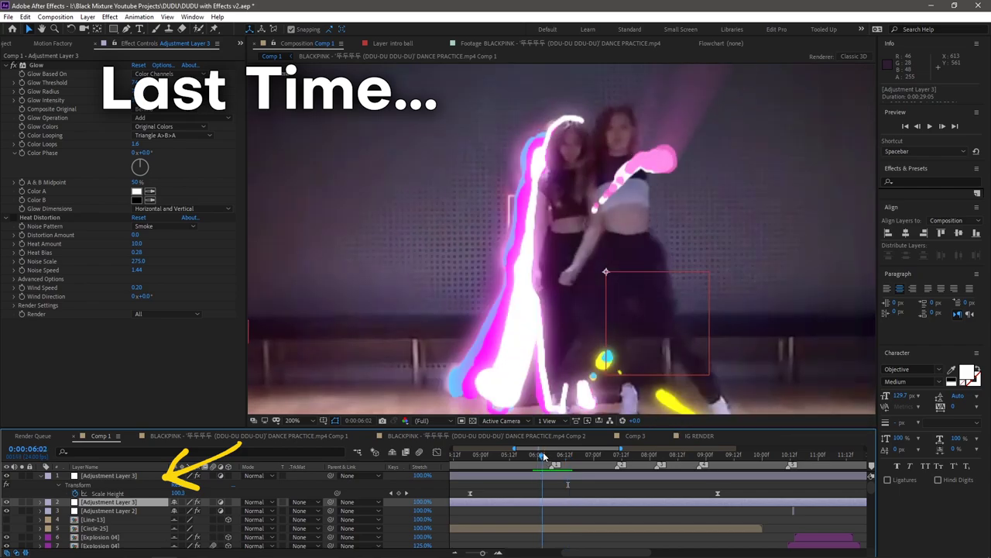
{"action": "scroll", "coordinate": [504, 333], "scroll_direction": "down", "scroll_amount": 4}
{"action": "key", "text": "space"}
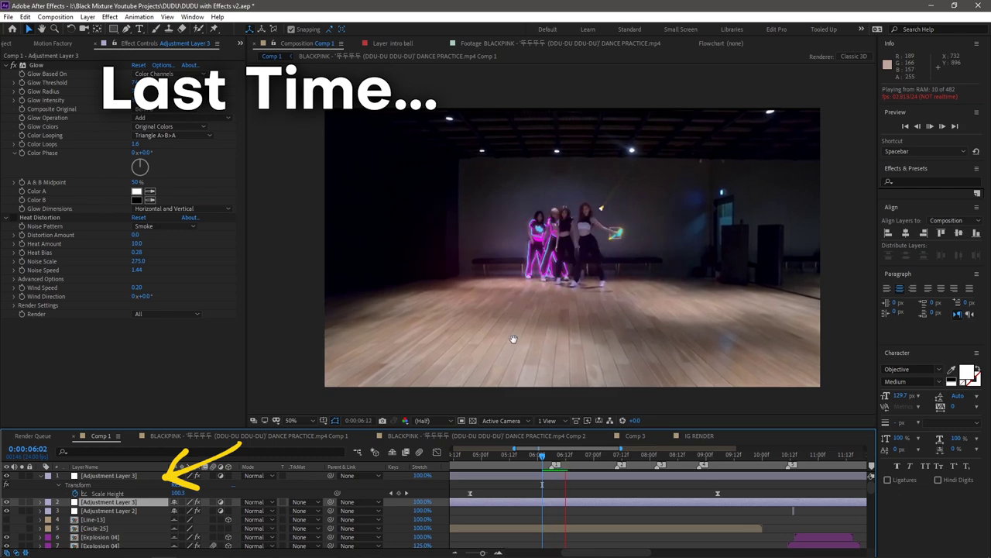
{"action": "key", "text": "alt+z"}
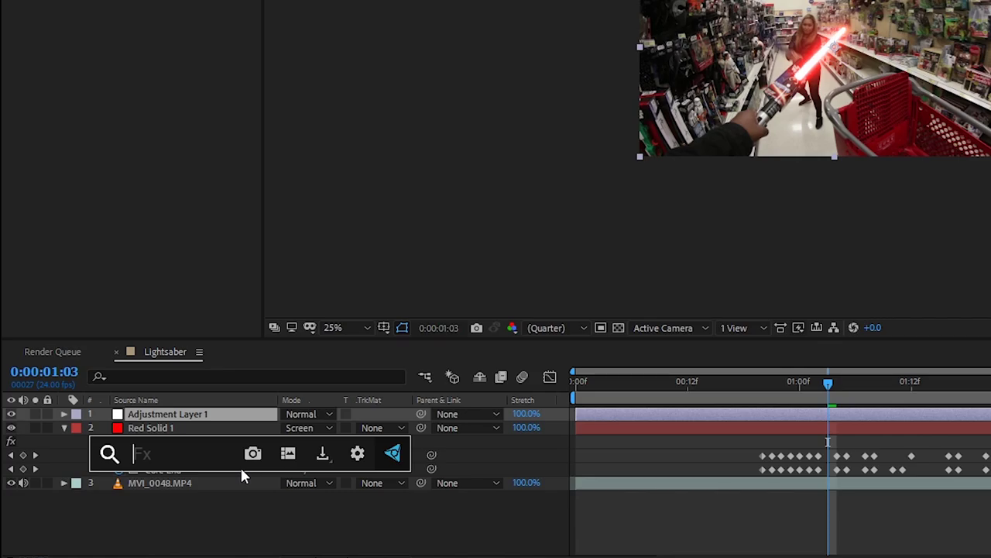
Apply the Curves effect to the adjustment layer in the Lightsaber composition
{"action": "type", "text": "cur"}
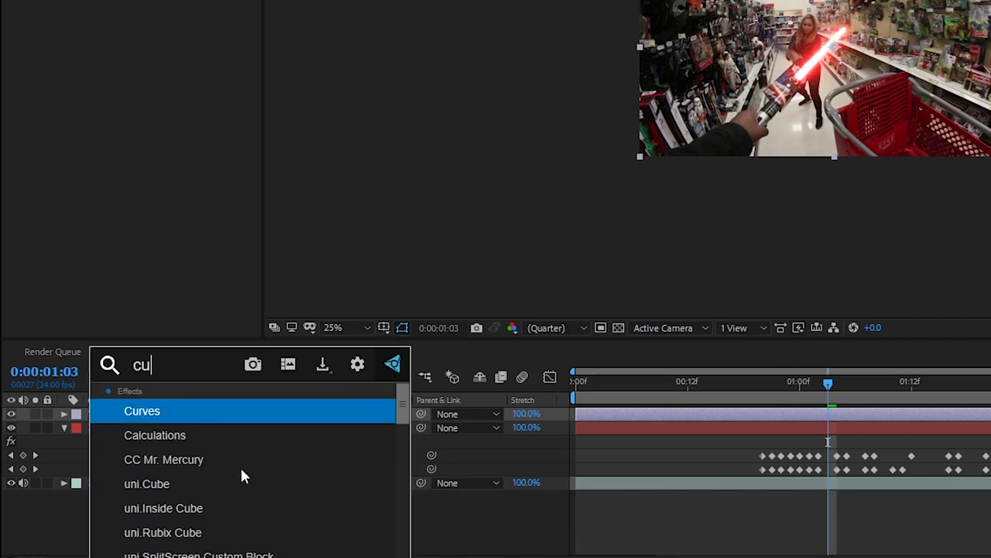
{"action": "key", "text": "Return"}
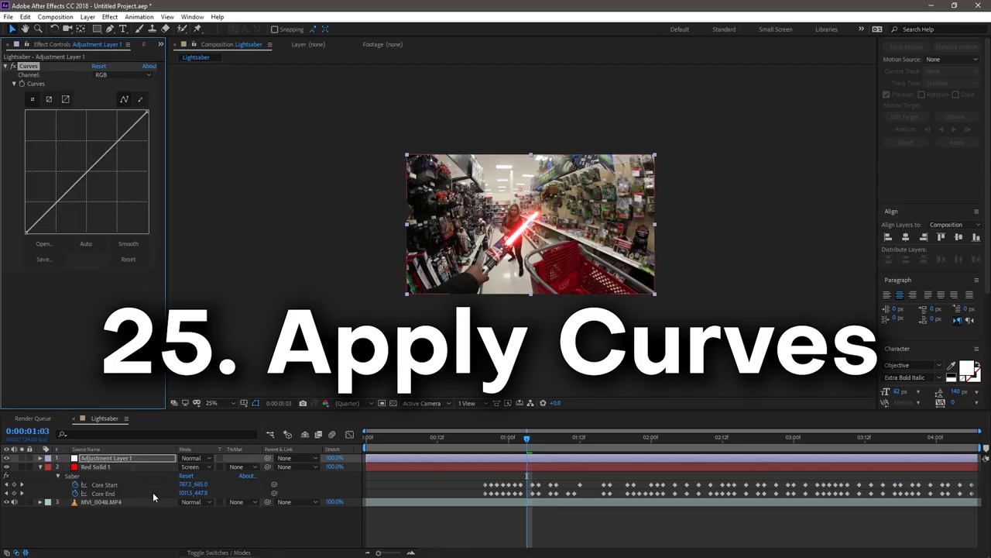
Try darkening the shadows and lowering the white point on the RGB curve, and reset it to a straight line
{"action": "mouse_move", "coordinate": [105, 146]}
{"action": "left_mouse_down"}
{"action": "mouse_move", "coordinate": [128, 170]}
{"action": "mouse_move", "coordinate": [120, 143]}
{"action": "left_mouse_up"}
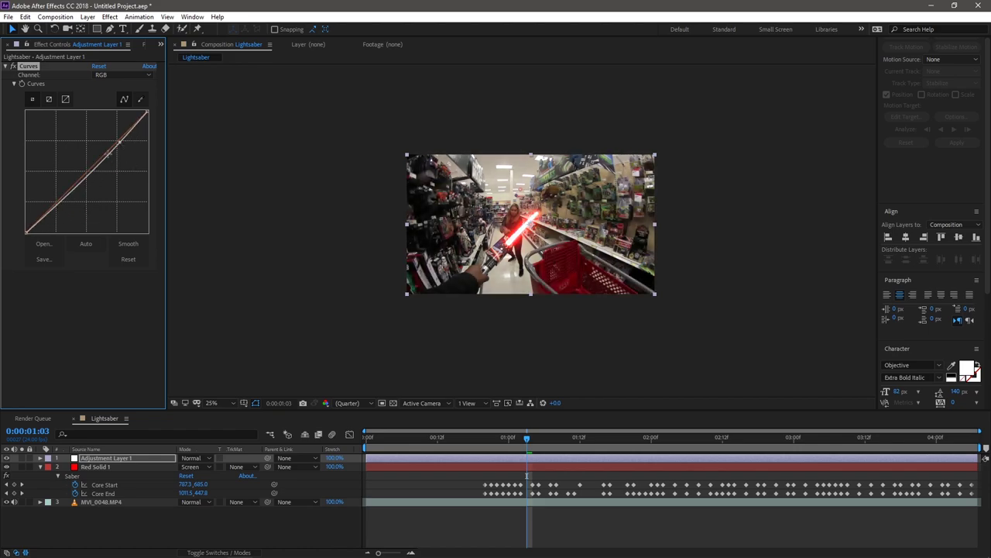
{"action": "mouse_move", "coordinate": [59, 202]}
{"action": "left_mouse_down"}
{"action": "mouse_move", "coordinate": [58, 223]}
{"action": "mouse_move", "coordinate": [56, 211]}
{"action": "left_mouse_up"}
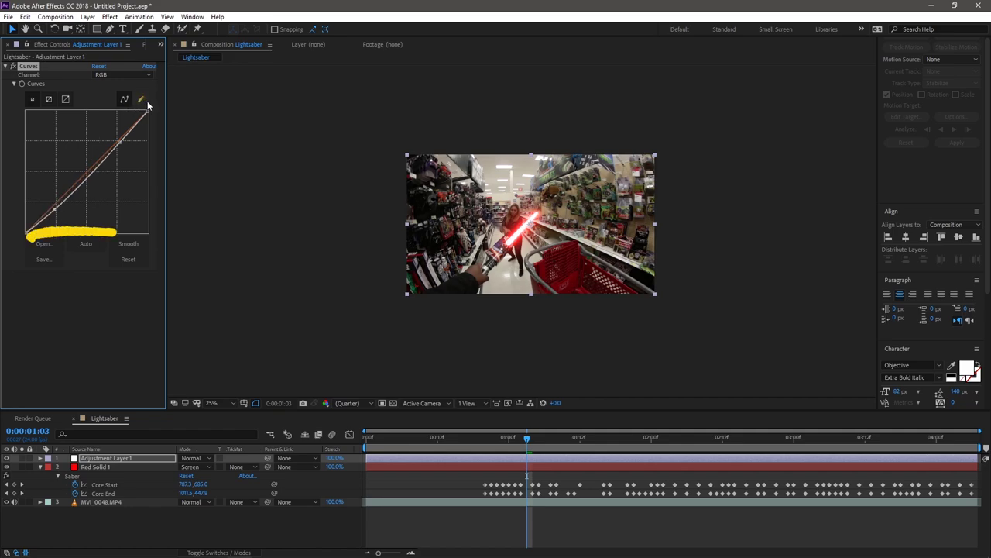
{"action": "left_click_drag", "start_coordinate": [148, 112], "coordinate": [149, 125]}
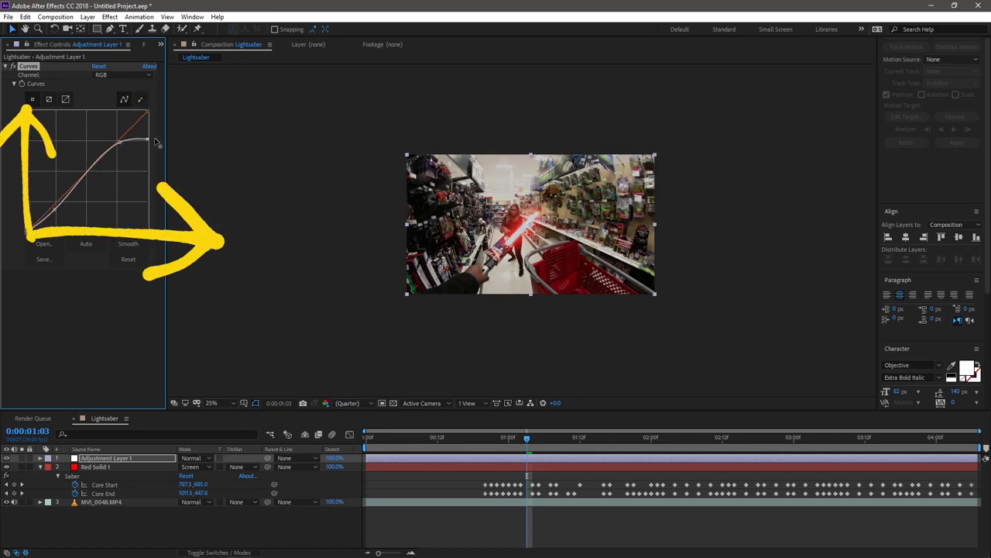
{"action": "left_click_drag", "start_coordinate": [144, 126], "coordinate": [139, 117]}
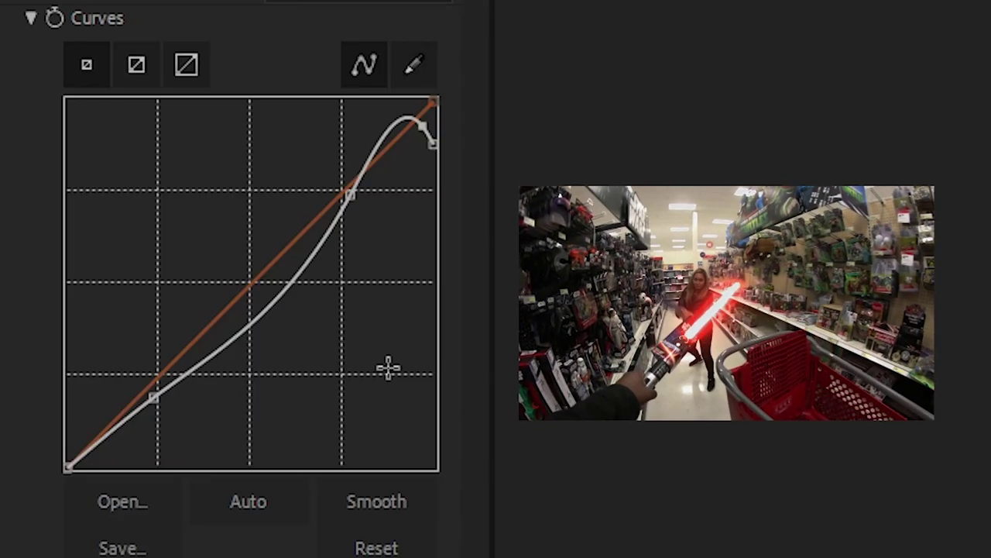
{"action": "double_click", "coordinate": [264, 170]}
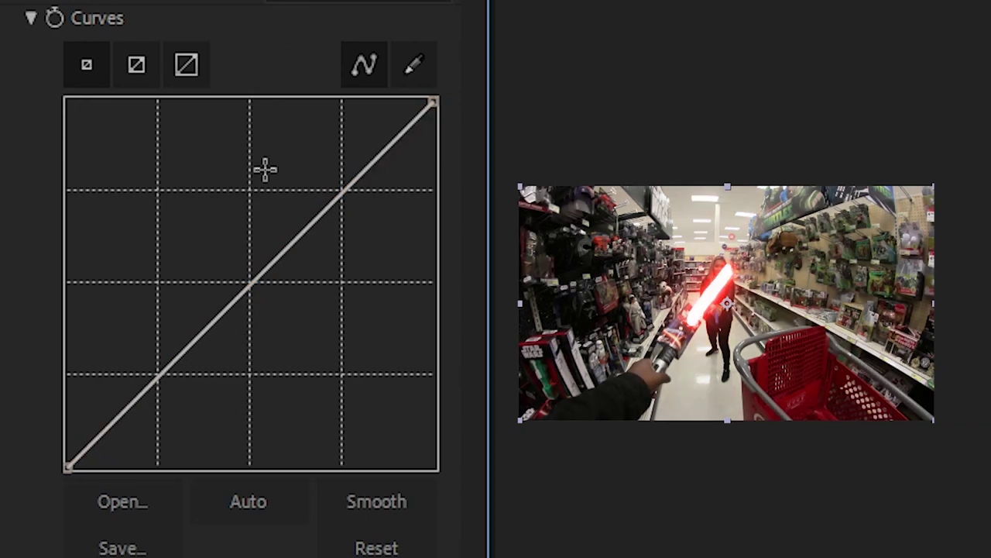
Try lowering the midtones and shadows on the RGB curve and raising the red channel curve
{"action": "left_click_drag", "start_coordinate": [314, 226], "coordinate": [333, 248]}
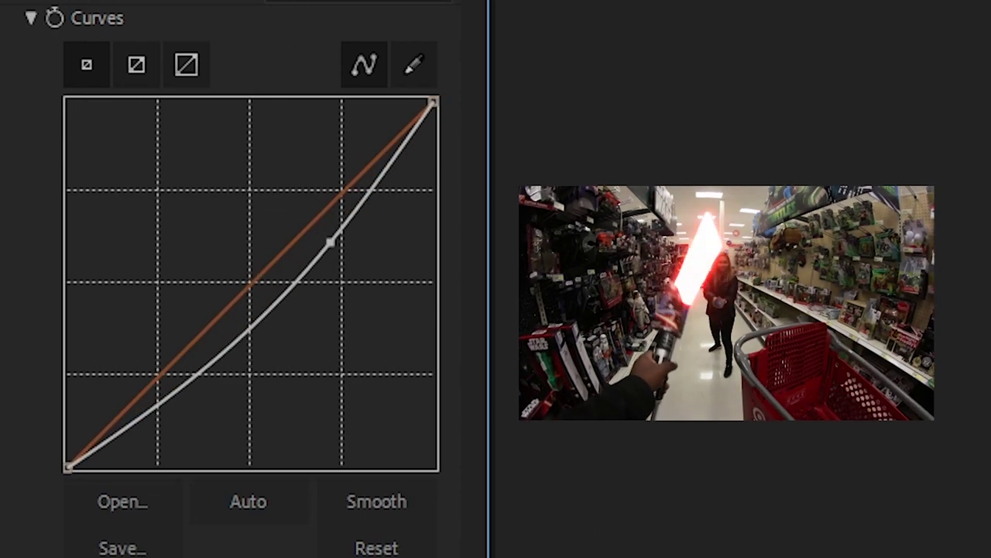
{"action": "left_click_drag", "start_coordinate": [190, 376], "coordinate": [184, 416]}
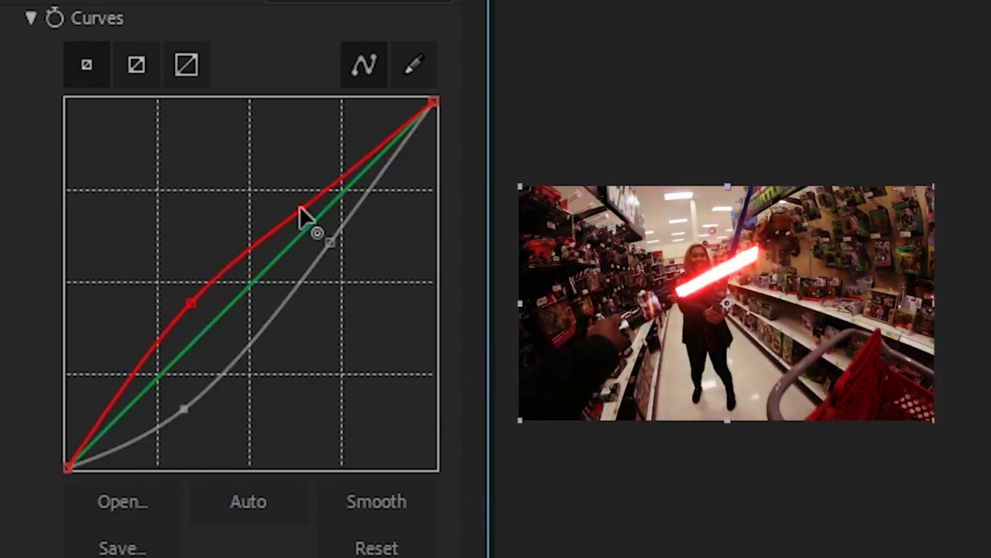
{"action": "left_click_drag", "start_coordinate": [306, 219], "coordinate": [209, 337]}
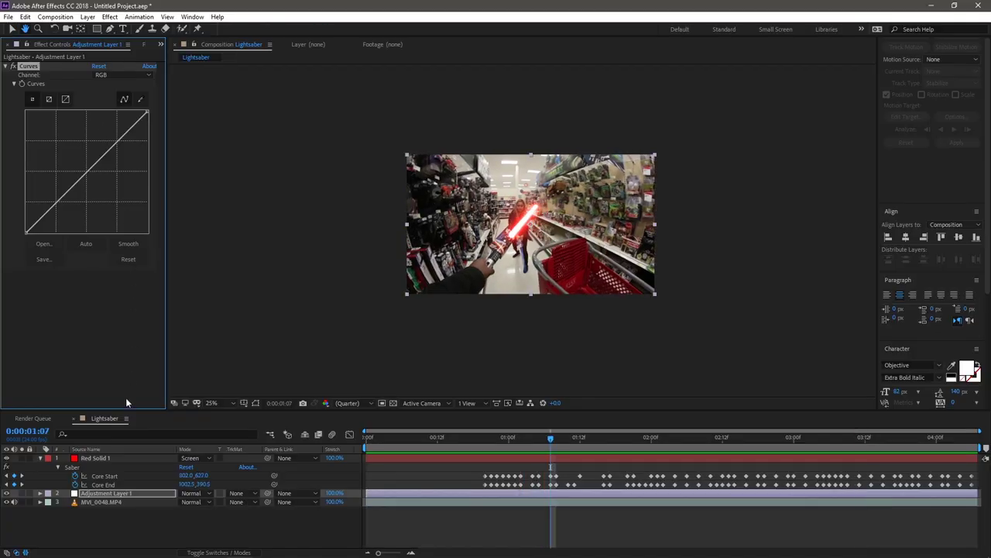
Apply CC Vignette to the adjustment layer with an Amount of 280 and play back the darkened edges from 0:00:00:15
{"action": "key", "text": "v"}
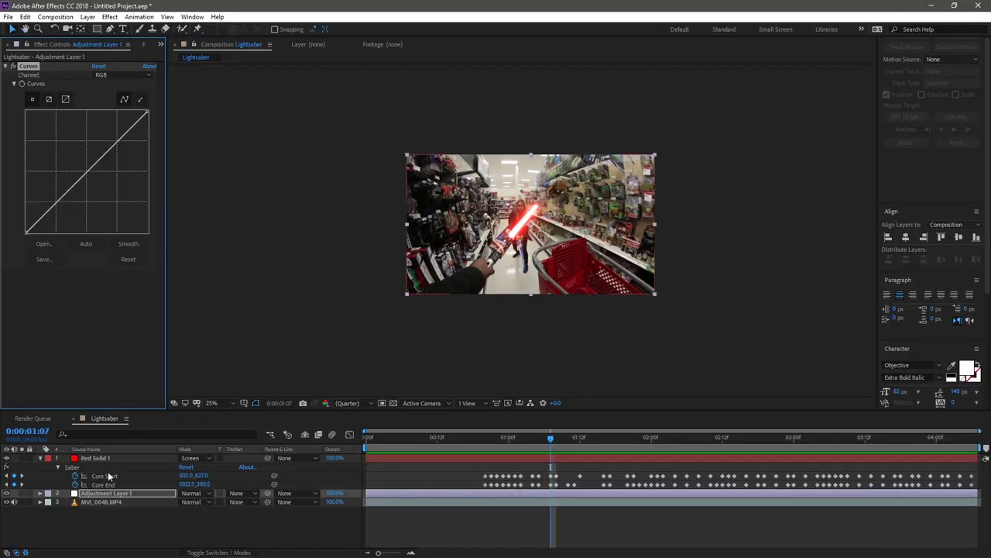
{"action": "key", "text": "ctrl+space"}
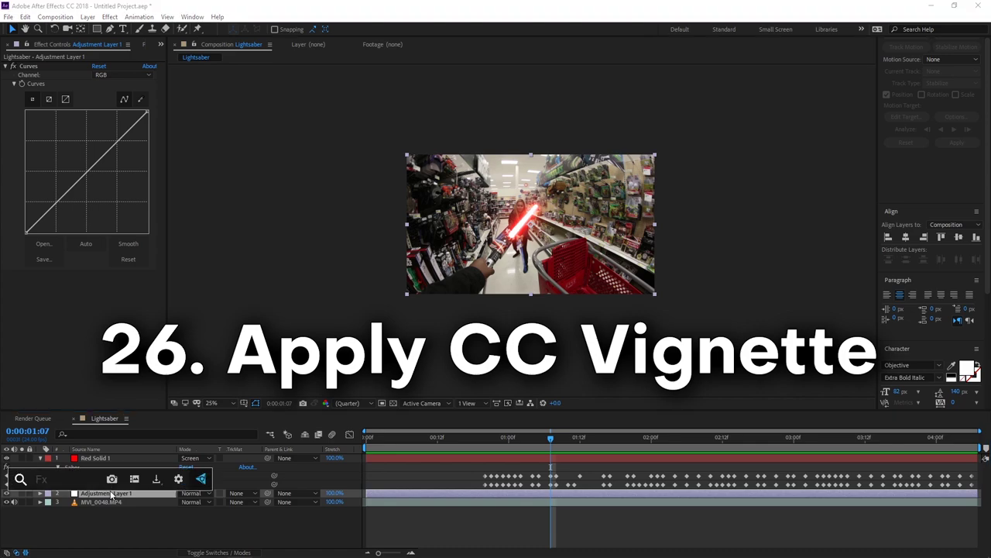
{"action": "type", "text": "vign"}
{"action": "key", "text": "Return"}
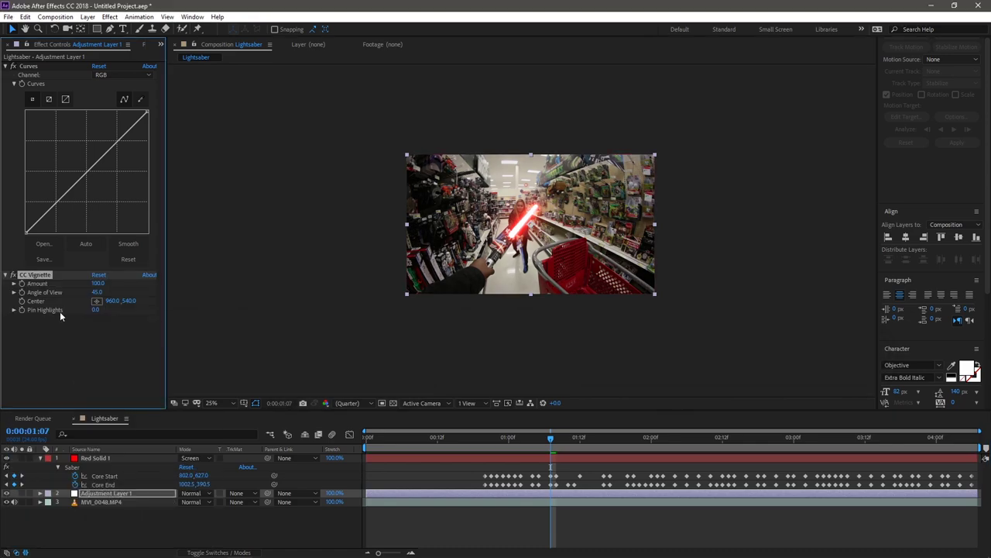
{"action": "left_click_drag", "start_coordinate": [99, 283], "coordinate": [190, 279]}
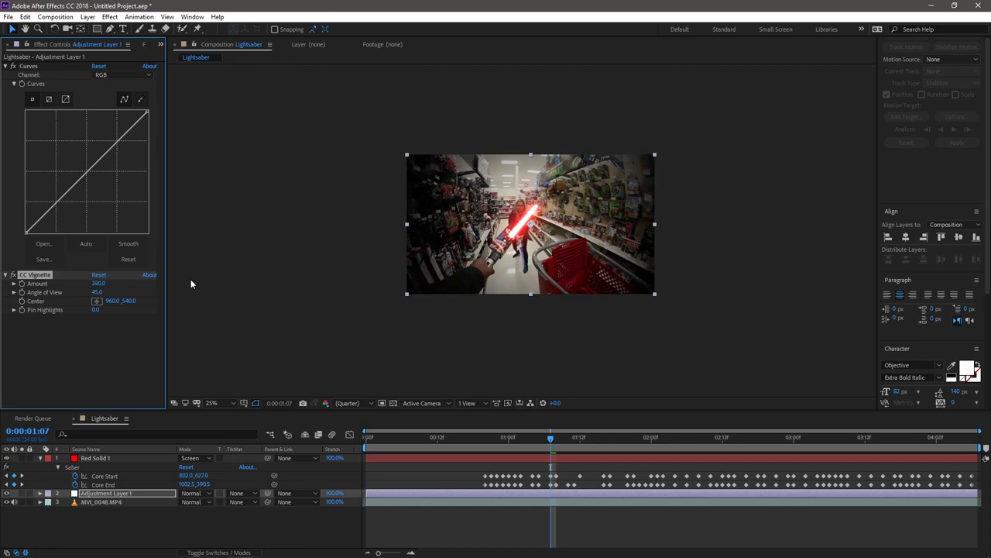
{"action": "left_click", "coordinate": [454, 438]}
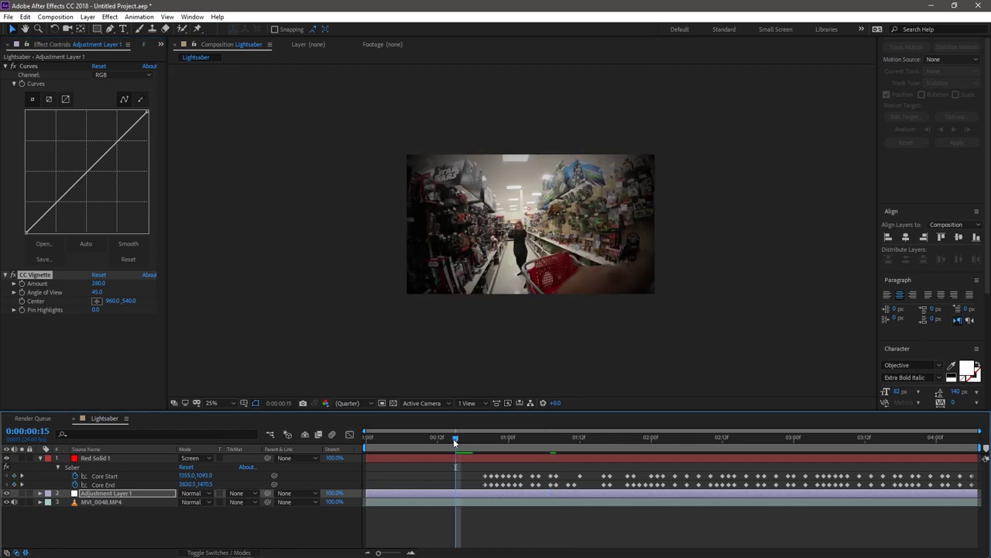
{"action": "key", "text": "space"}
Apply Optics Compensation to Red Solid 1 with a Field Of View of 40.7 and preview the saber
{"action": "left_click", "coordinate": [119, 503]}
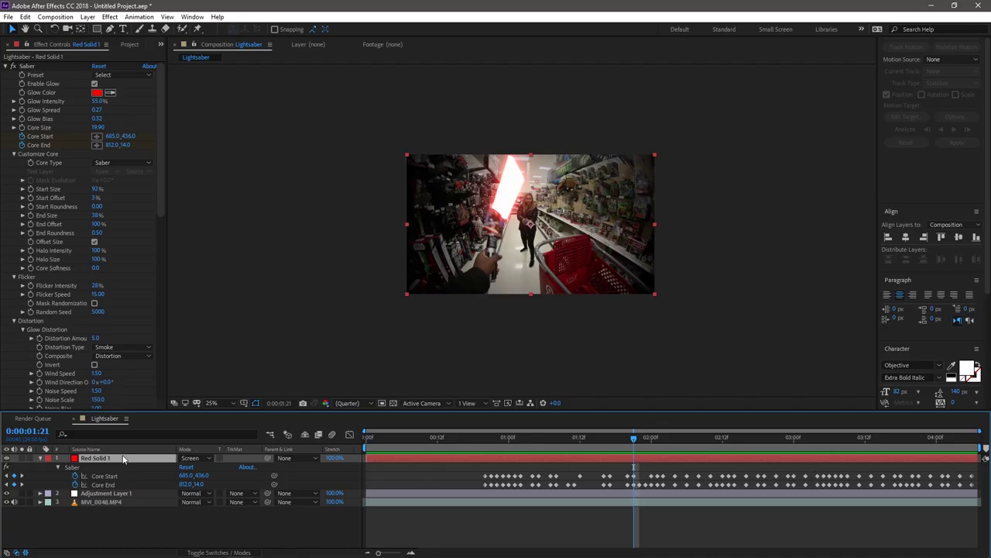
{"action": "type", "text": "opti"}
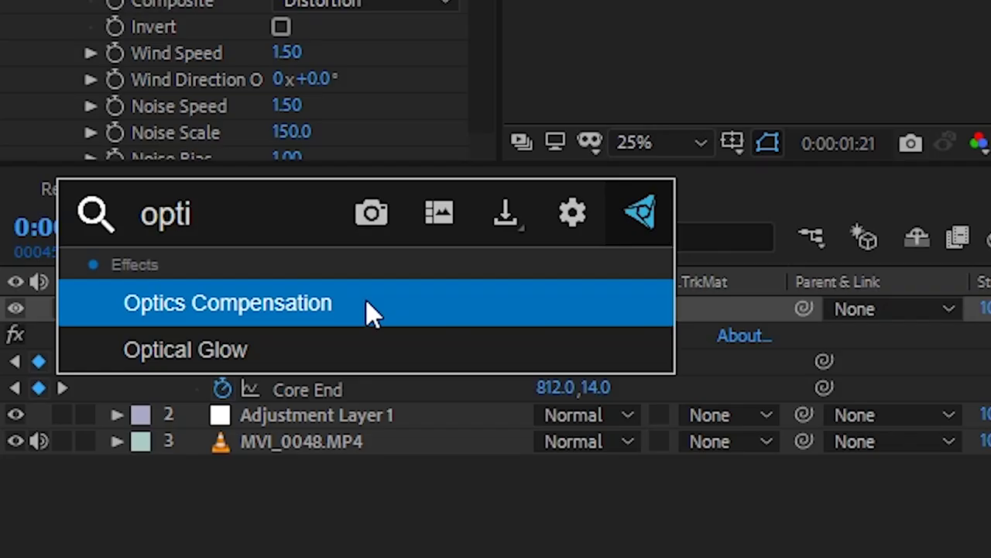
{"action": "left_click", "coordinate": [366, 299]}
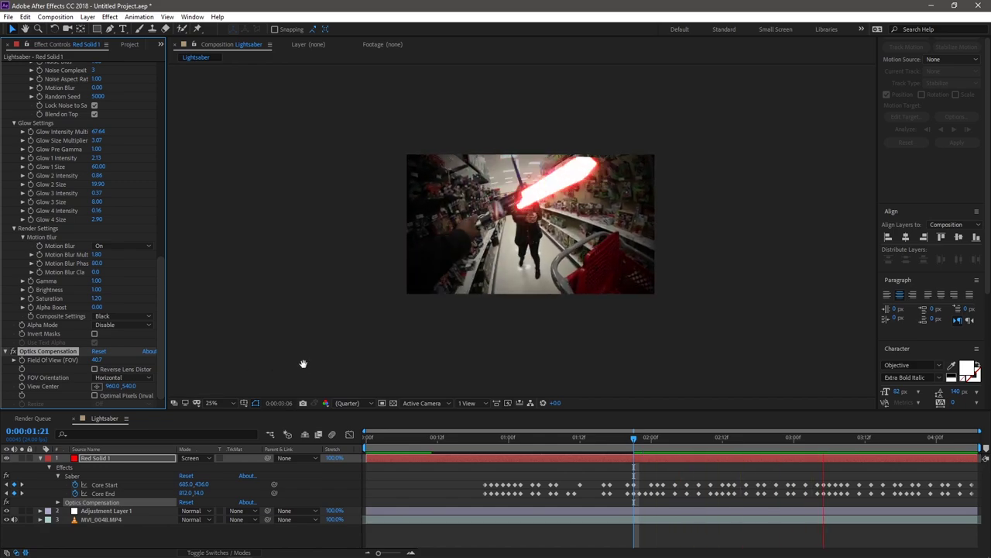
{"action": "key", "text": "space"}
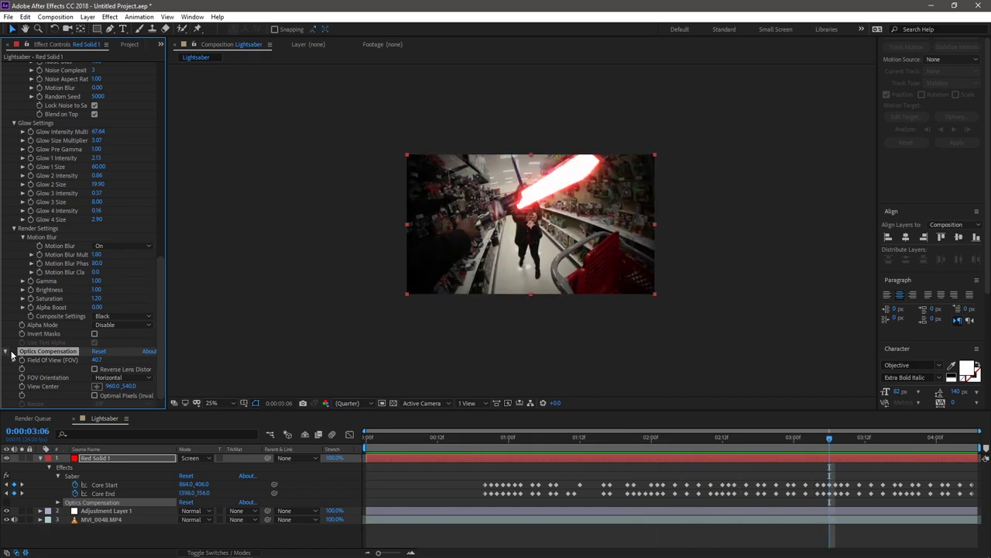
Turn on Reverse Lens Distortion in Optics Compensation, raise the Field Of View to 66.5 and preview the result
{"action": "left_click_drag", "start_coordinate": [92, 361], "coordinate": [2, 377]}
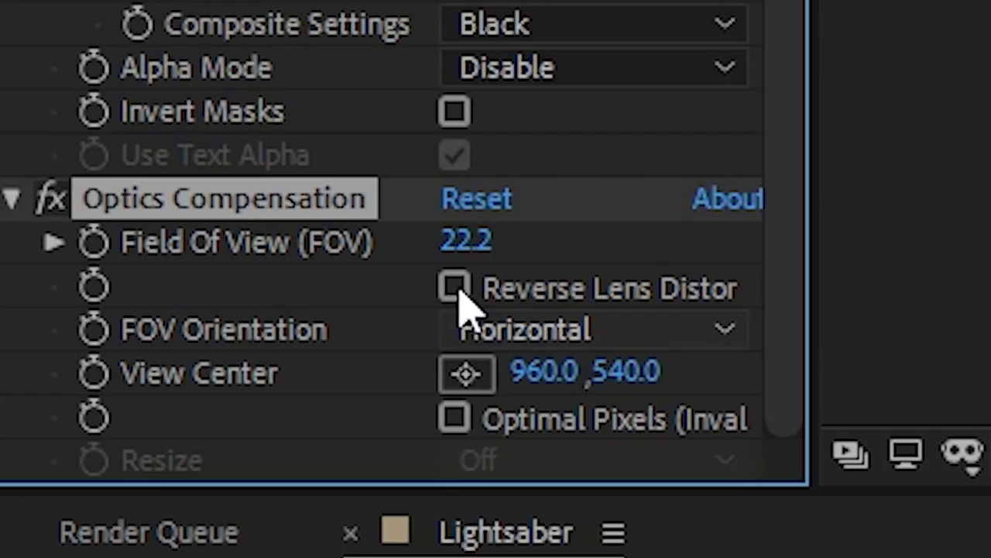
{"action": "left_click", "coordinate": [95, 370]}
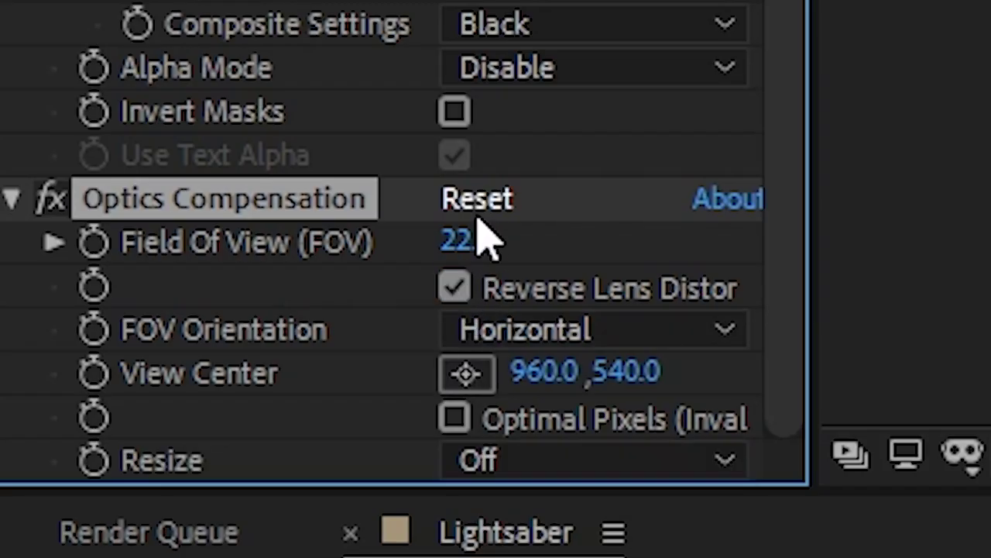
{"action": "left_click_drag", "start_coordinate": [469, 244], "coordinate": [230, 358]}
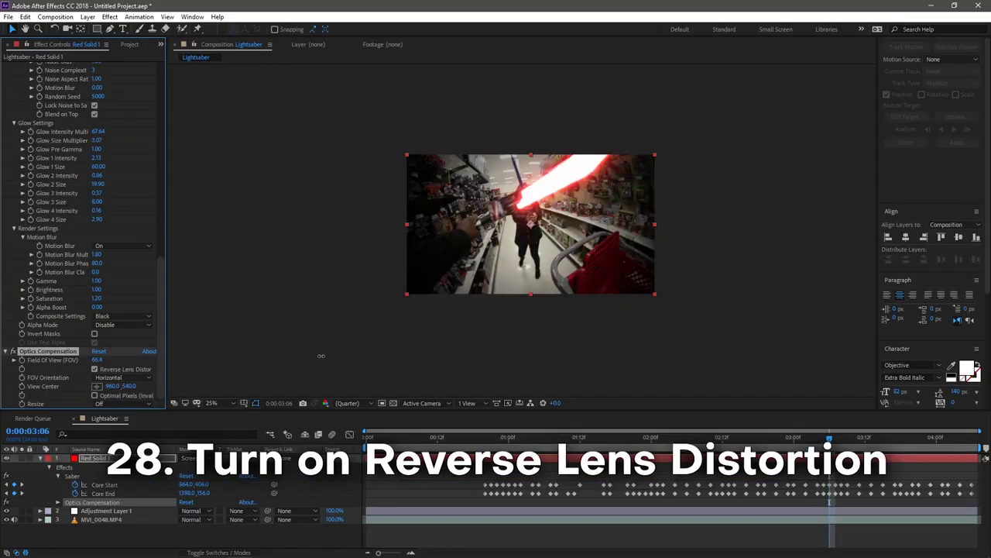
{"action": "key", "text": "space"}
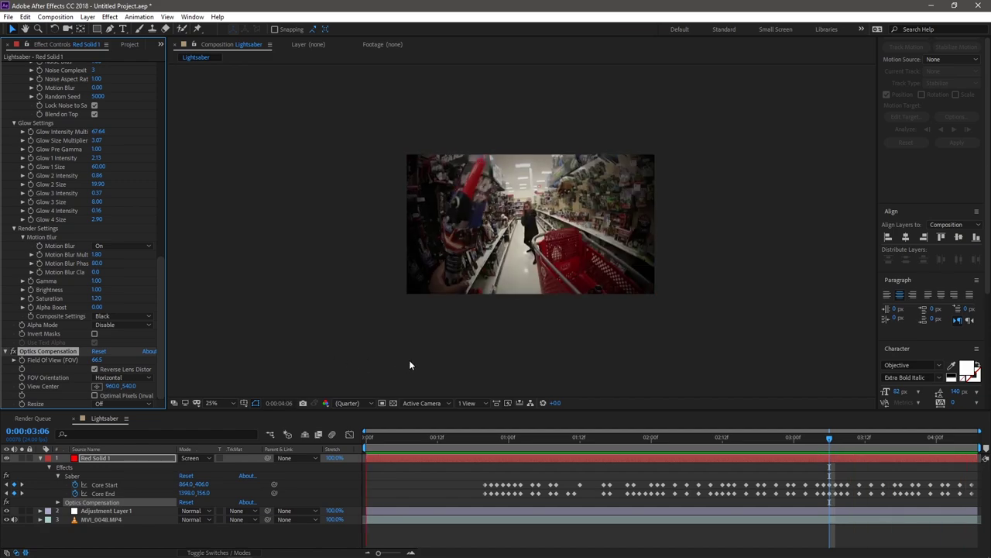
{"action": "key", "text": "space"}
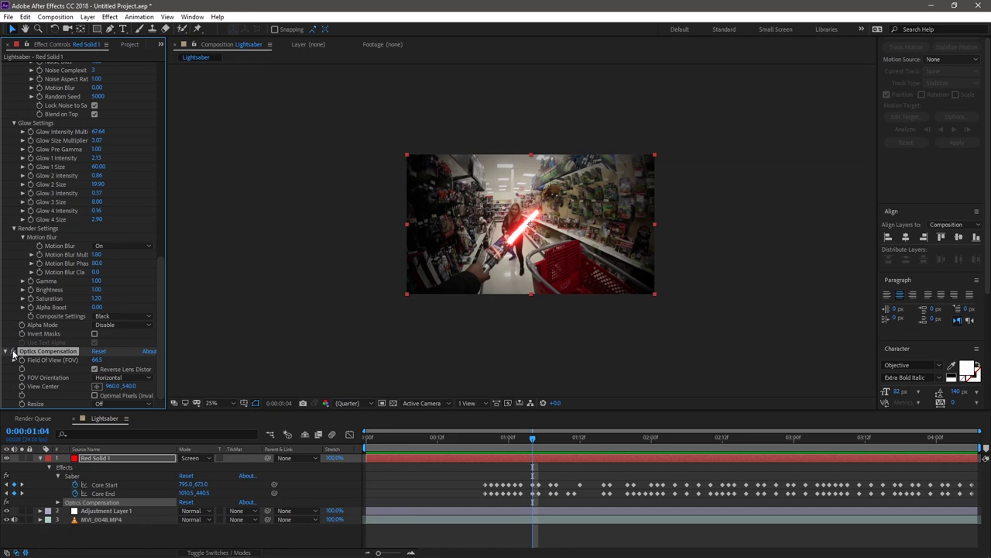
Reduce the Optics Compensation Field Of View to 38.1 and play back the composition
{"action": "key", "text": "space"}
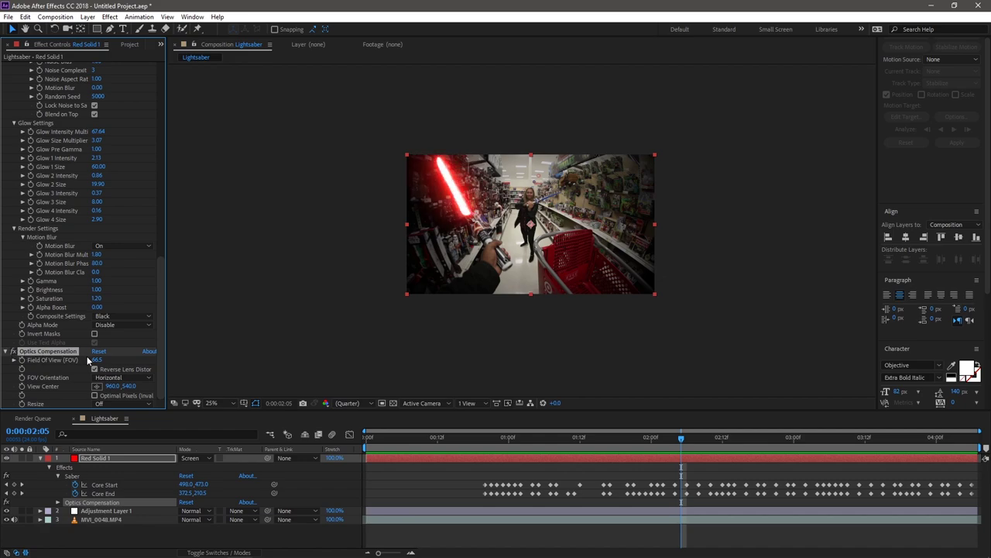
{"action": "left_click_drag", "start_coordinate": [96, 359], "coordinate": [124, 360]}
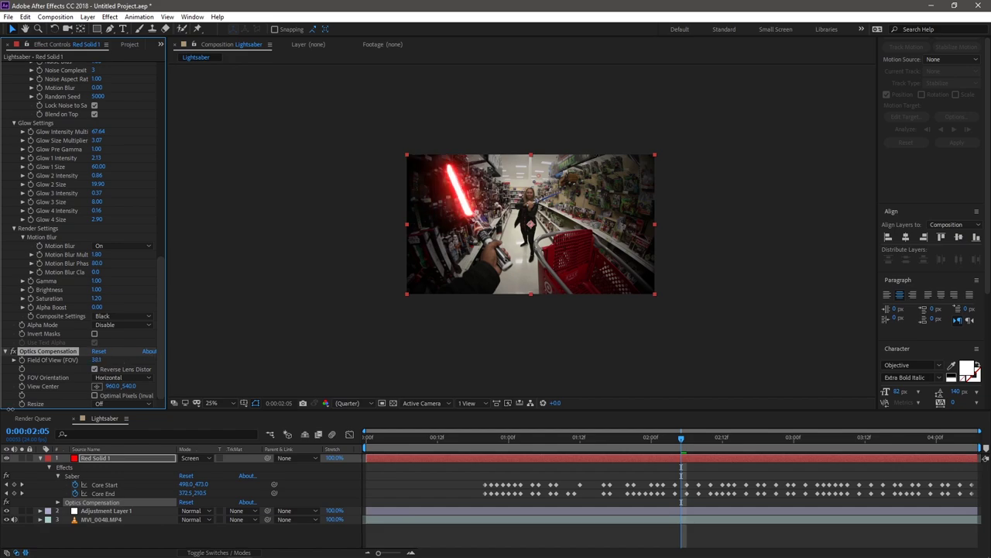
{"action": "key", "text": "space"}
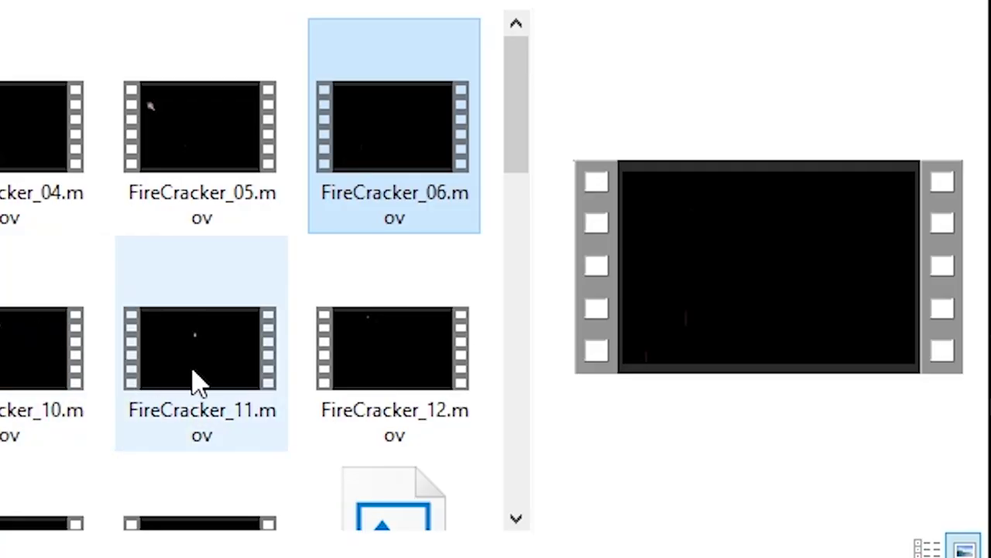
Preview the FireCracker_11.mov spark clip and look through the Metal Impact / Spark Bursts video from 0:09
{"action": "left_click", "coordinate": [198, 380]}
{"action": "double_click", "coordinate": [197, 380]}
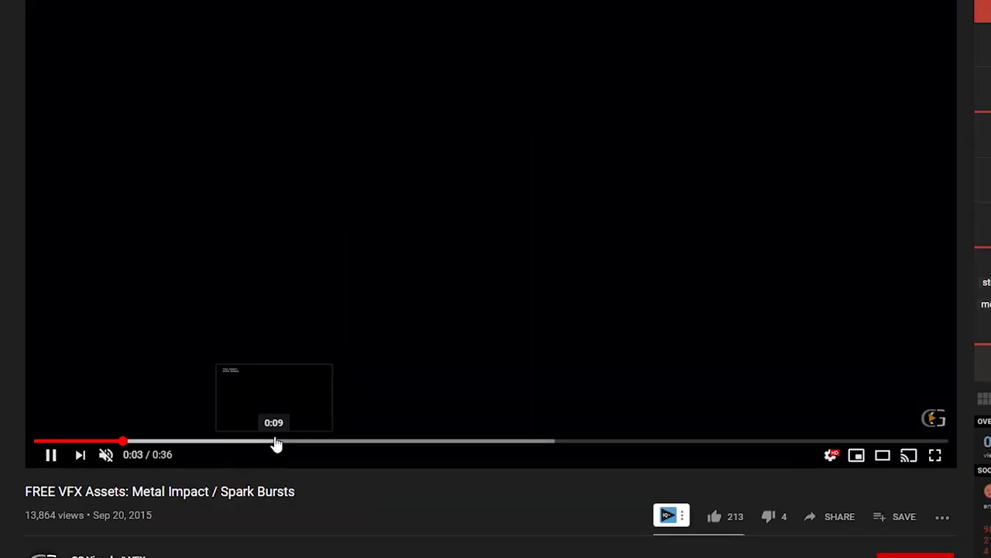
{"action": "left_click", "coordinate": [277, 442]}
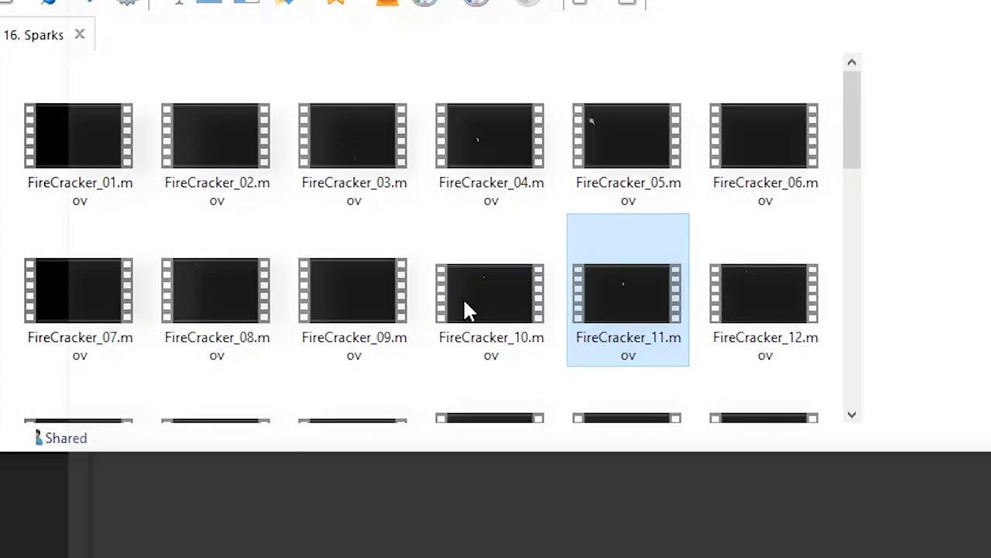
Preview FireCracker_10.mov, add it to the Lightsaber composition as the uppermost layer and start it at 0:00:02:13
{"action": "left_click", "coordinate": [465, 303]}
{"action": "key", "text": "space"}
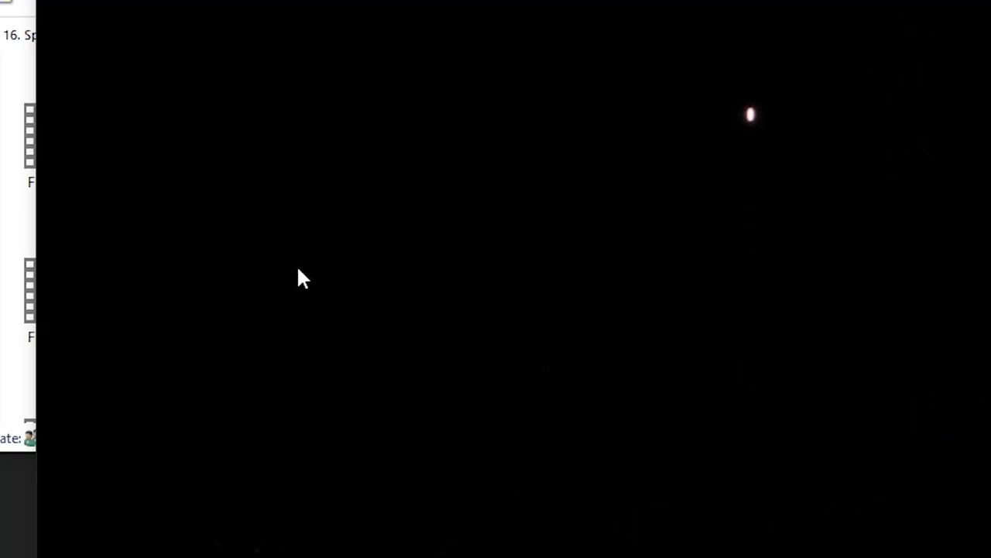
{"action": "key", "text": "space"}
{"action": "left_click_drag", "start_coordinate": [436, 305], "coordinate": [500, 408]}
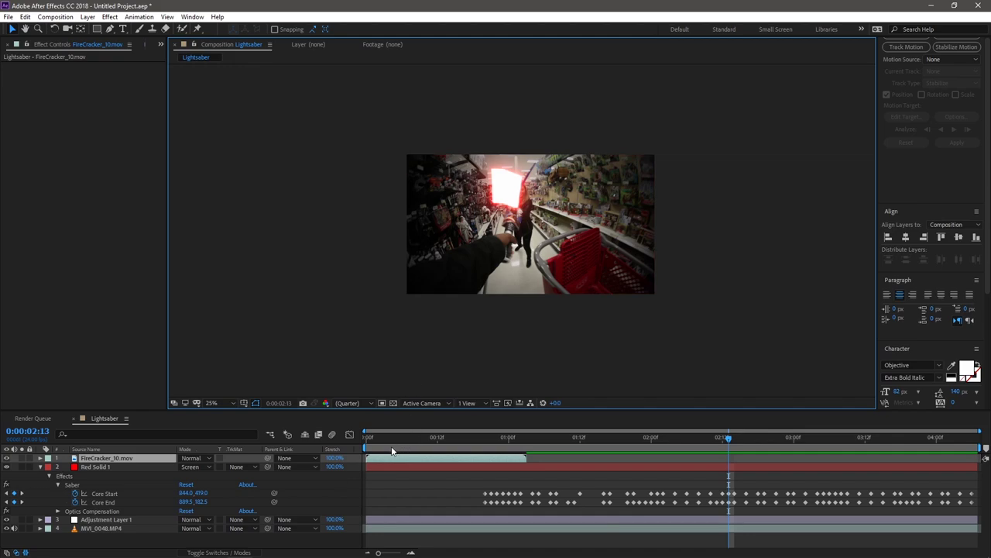
{"action": "left_click_drag", "start_coordinate": [375, 460], "coordinate": [628, 462]}
{"action": "left_click_drag", "start_coordinate": [692, 463], "coordinate": [737, 469]}
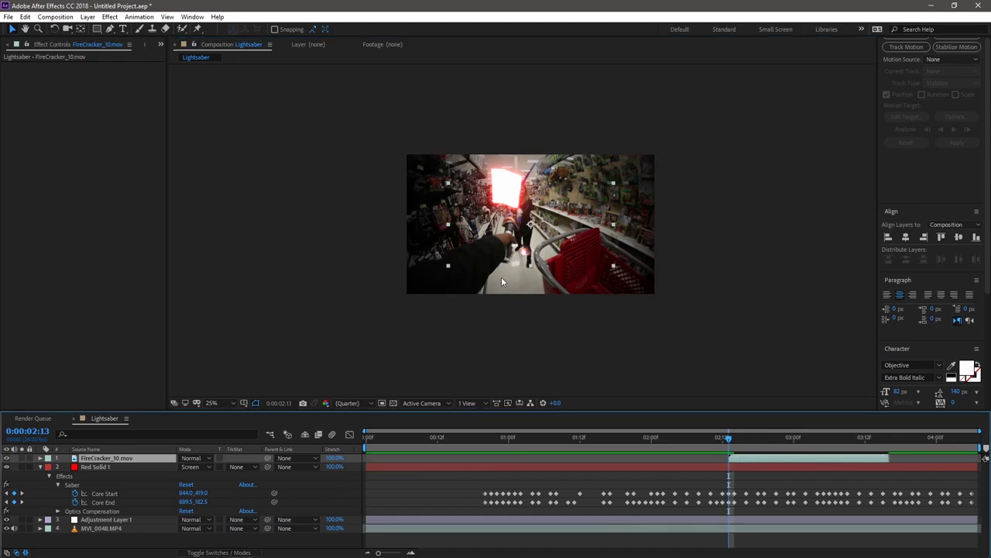
Rotate the FireCracker_10.mov layer to 116° and position its spark where the two blades meet
{"action": "key", "text": "r"}
{"action": "left_click_drag", "start_coordinate": [192, 467], "coordinate": [252, 459]}
{"action": "scroll", "coordinate": [511, 232], "scroll_direction": "up", "scroll_amount": 2}
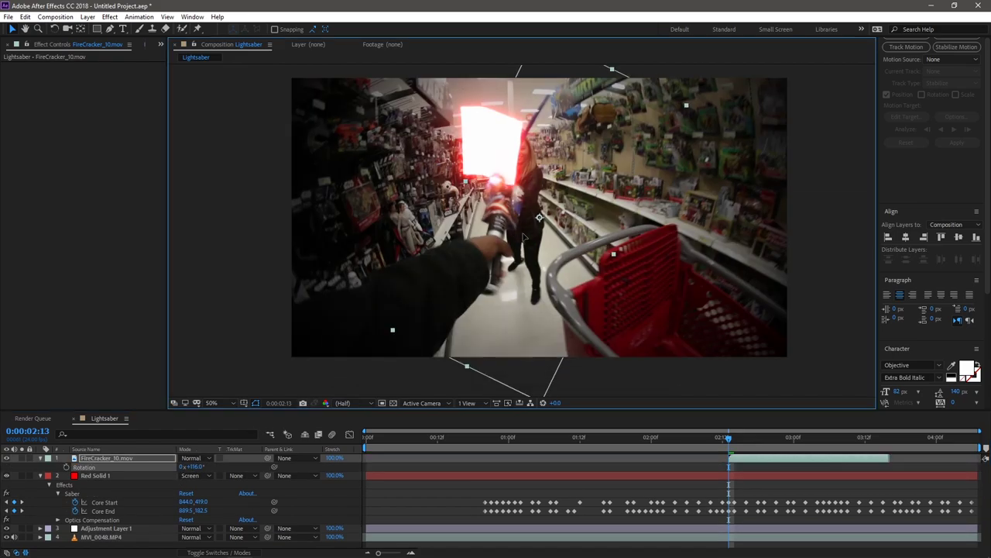
{"action": "left_click_drag", "start_coordinate": [486, 239], "coordinate": [549, 208]}
Move FireCracker_10.mov below Adjustment Layer 1 and preview the clash from 0:00:01:19
{"action": "left_click_drag", "start_coordinate": [107, 458], "coordinate": [114, 534]}
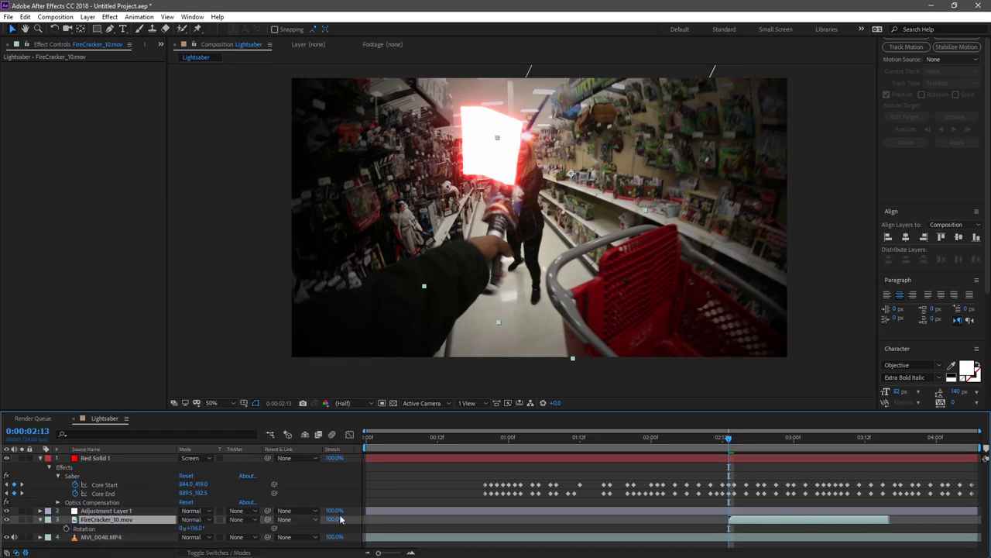
{"action": "left_click_drag", "start_coordinate": [729, 438], "coordinate": [621, 449]}
{"action": "scroll", "coordinate": [557, 290], "scroll_direction": "down", "scroll_amount": 2}
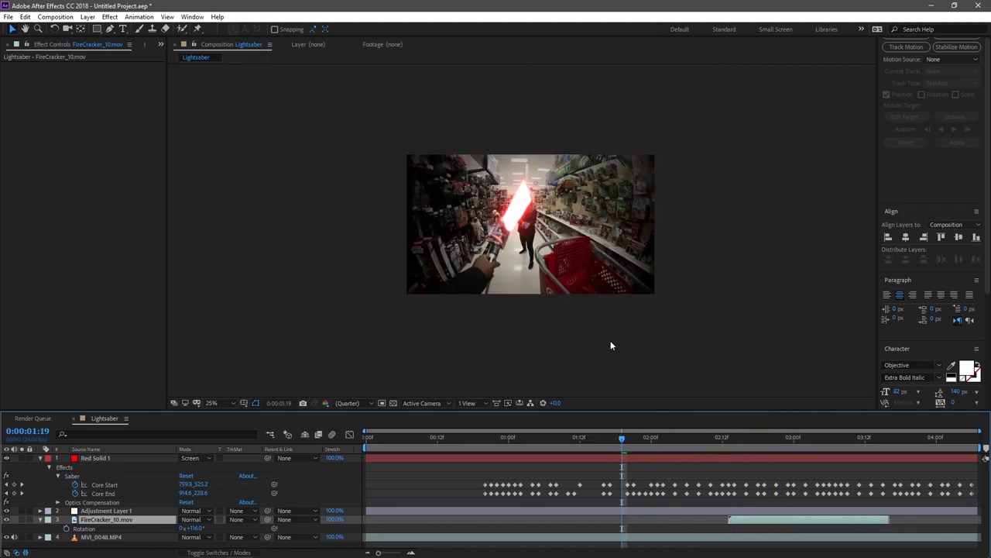
{"action": "key", "text": "space"}
{"action": "left_click", "coordinate": [739, 454]}
{"action": "mouse_move", "coordinate": [739, 460]}
{"action": "left_mouse_down"}
{"action": "mouse_move", "coordinate": [768, 457]}
{"action": "mouse_move", "coordinate": [758, 459]}
{"action": "left_mouse_up"}
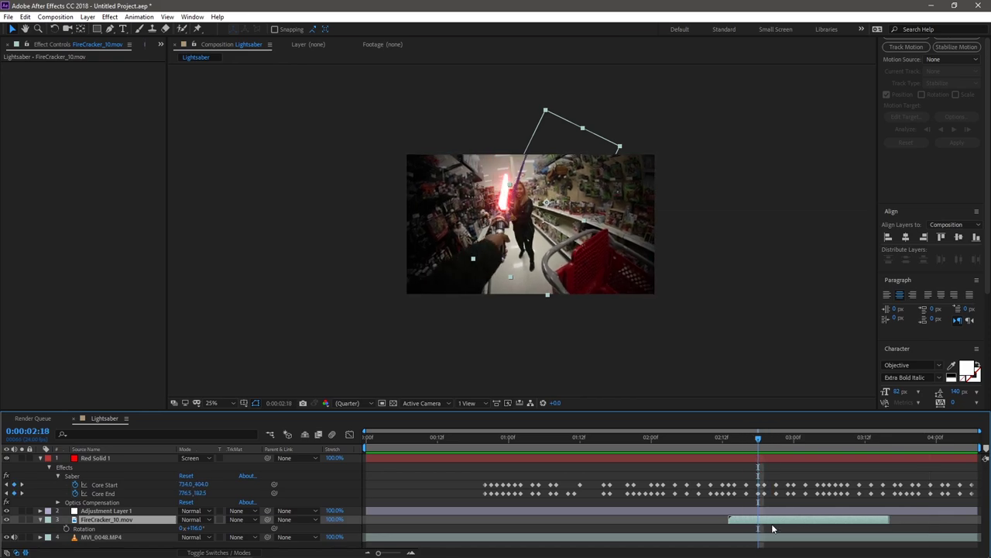
Time-stretch the FireCracker_10.mov layer with a Stretch Factor of 50
{"action": "right_click", "coordinate": [772, 528]}
{"action": "mouse_move", "coordinate": [797, 307]}
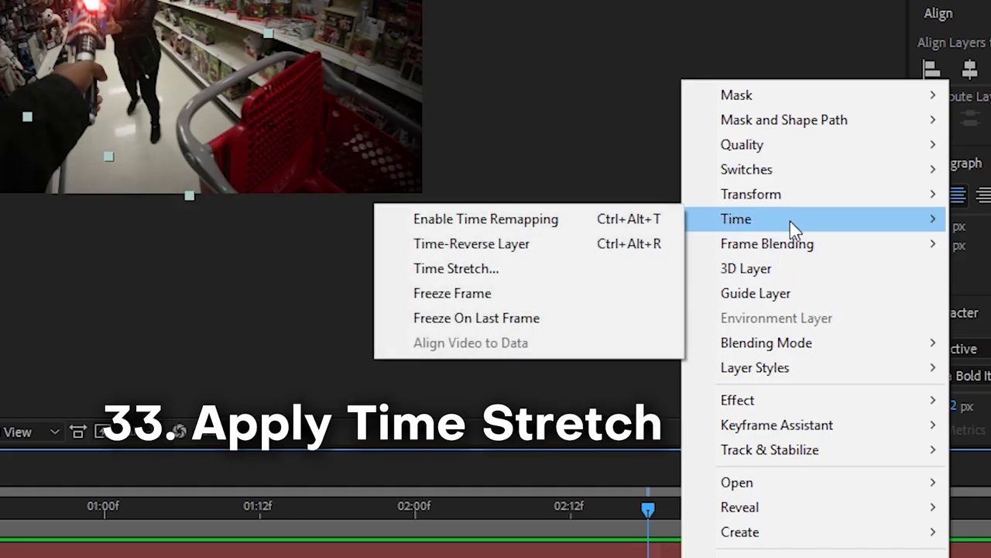
{"action": "left_click", "coordinate": [480, 269]}
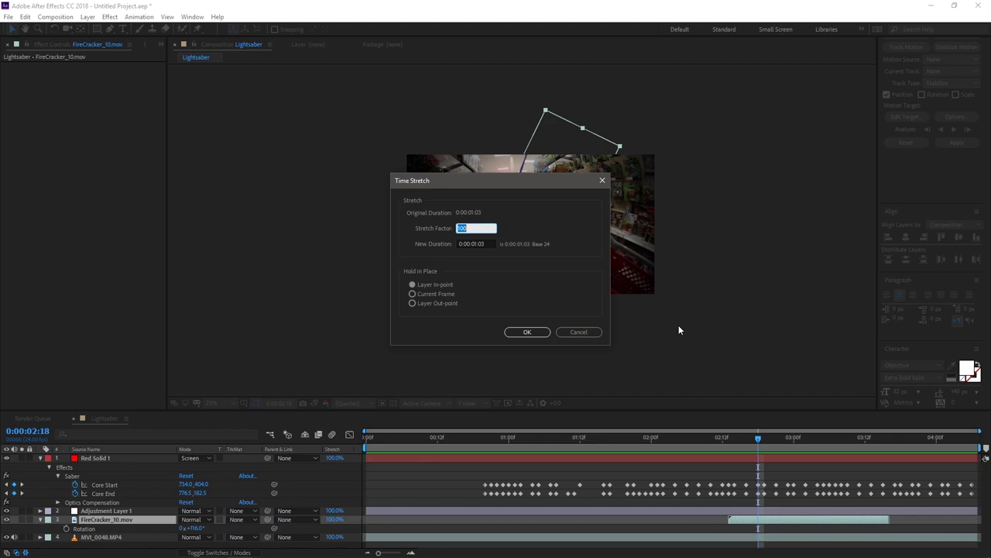
{"action": "type", "text": "52"}
{"action": "key", "text": "BackSpace"}
{"action": "type", "text": "0"}
{"action": "key", "text": "Return"}
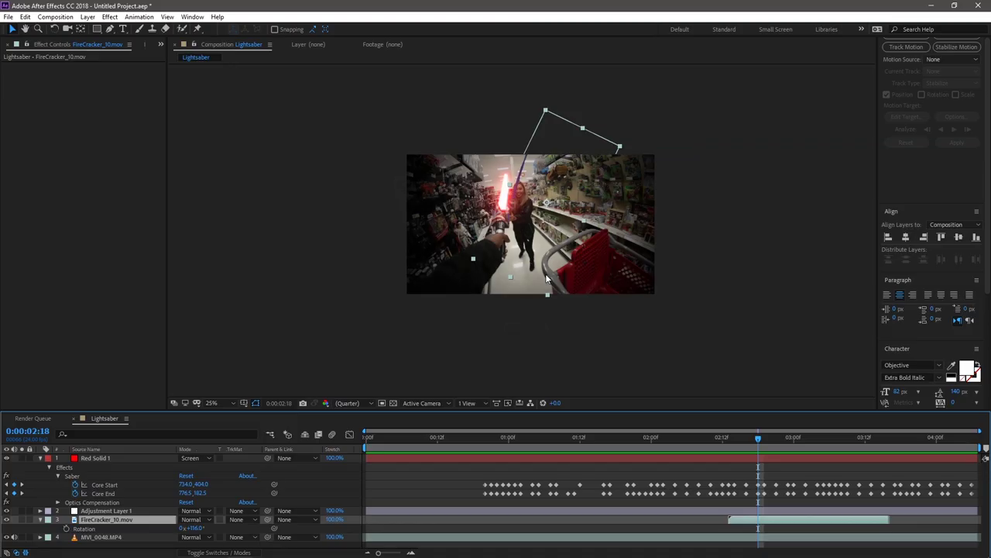
Move FireCracker_10.mov between Red Solid 1 and Adjustment Layer 1 and go to its first frame at 0:00:02:13
{"action": "mouse_move", "coordinate": [741, 445]}
{"action": "left_mouse_down"}
{"action": "mouse_move", "coordinate": [719, 447]}
{"action": "mouse_move", "coordinate": [760, 457]}
{"action": "mouse_move", "coordinate": [714, 454]}
{"action": "mouse_move", "coordinate": [735, 455]}
{"action": "left_mouse_up"}
{"action": "left_click_drag", "start_coordinate": [145, 520], "coordinate": [156, 499]}
{"action": "mouse_move", "coordinate": [722, 436]}
{"action": "left_mouse_down"}
{"action": "mouse_move", "coordinate": [705, 439]}
{"action": "mouse_move", "coordinate": [756, 445]}
{"action": "mouse_move", "coordinate": [731, 442]}
{"action": "left_mouse_up"}
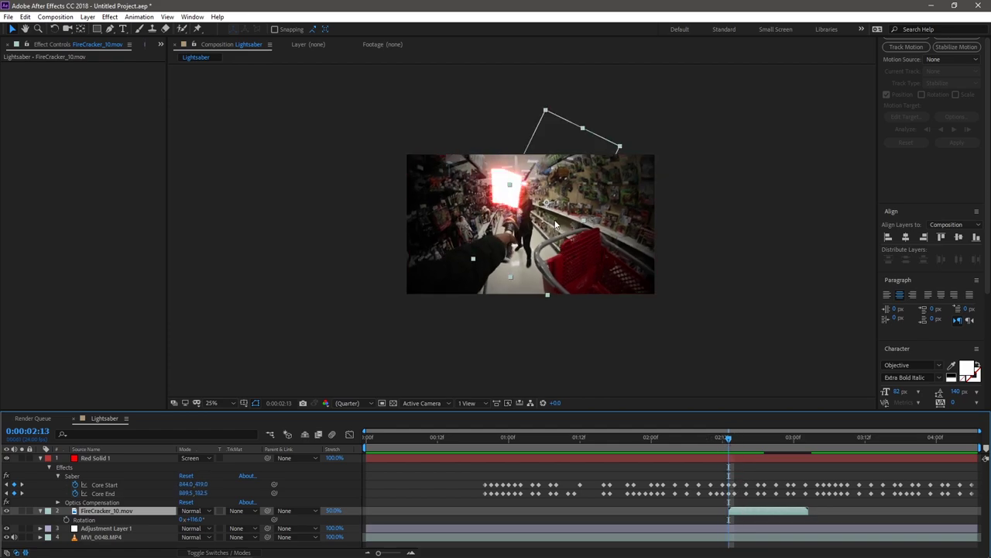
Search the effects for a blur for the FireCracker_10.mov layer and close the search
{"action": "key", "text": "period"}
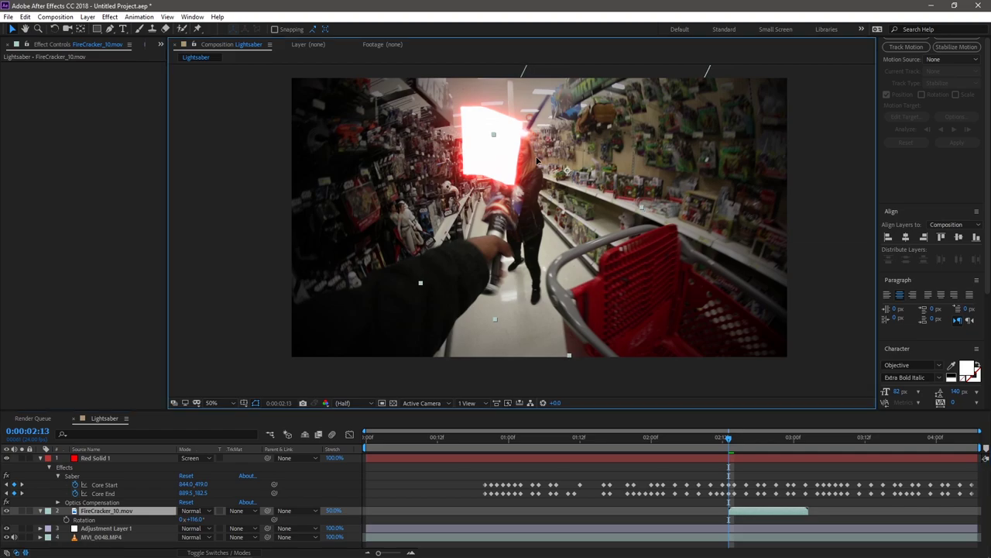
{"action": "key", "text": "ctrl+v"}
{"action": "key", "text": "ctrl+space"}
{"action": "type", "text": "blur"}
{"action": "key", "text": "Escape"}
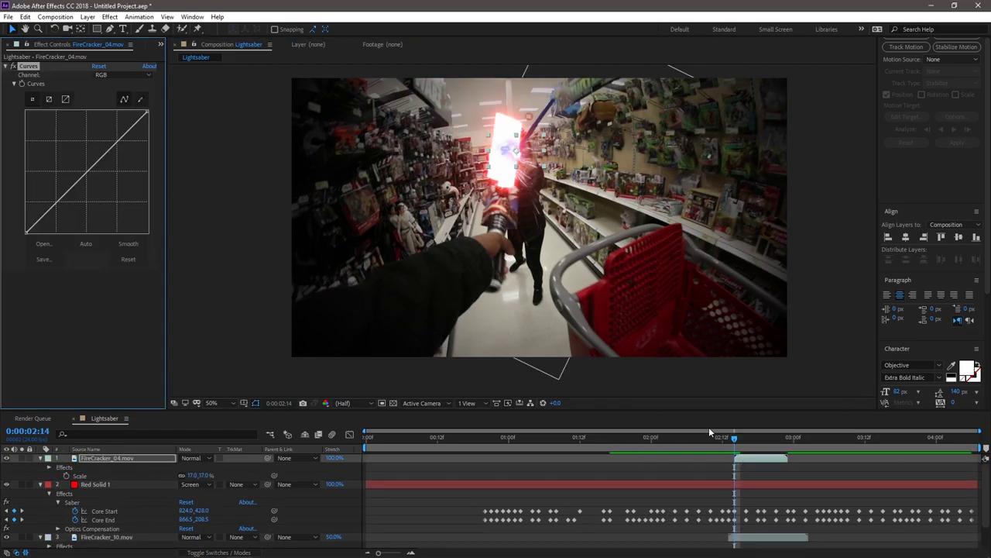
Raise the highlights of FireCracker_04.mov to the maximum by bending the upper part of its RGB curve
{"action": "left_click_drag", "start_coordinate": [115, 130], "coordinate": [91, 112]}
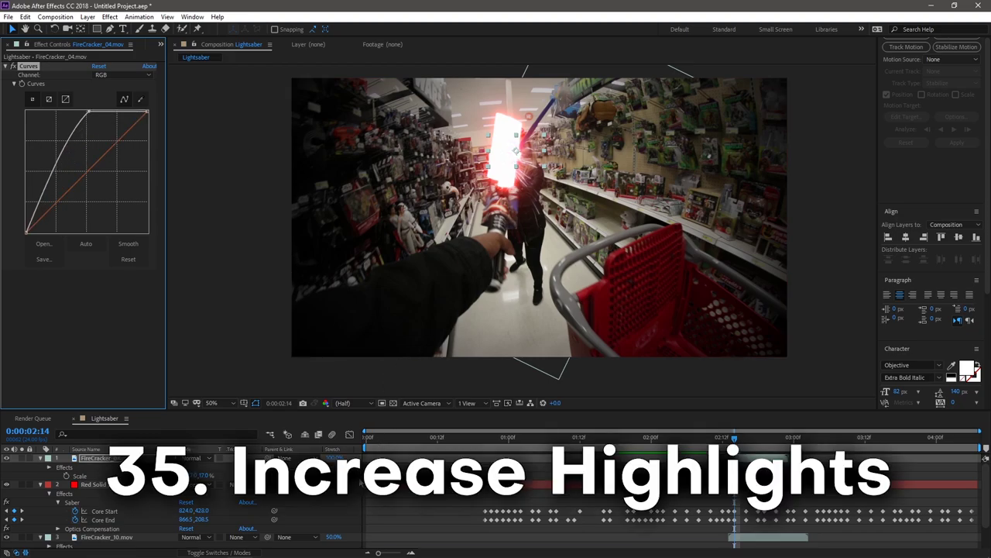
{"action": "left_click", "coordinate": [550, 385]}
Apply Glow to FireCracker_10.mov at 0:00:02:15 with threshold 33.7%, radius 18, intensity 6.6 and Composite Original set to On Top
{"action": "mouse_move", "coordinate": [735, 439]}
{"action": "left_mouse_down"}
{"action": "mouse_move", "coordinate": [772, 440]}
{"action": "mouse_move", "coordinate": [719, 441]}
{"action": "mouse_move", "coordinate": [739, 441]}
{"action": "left_mouse_up"}
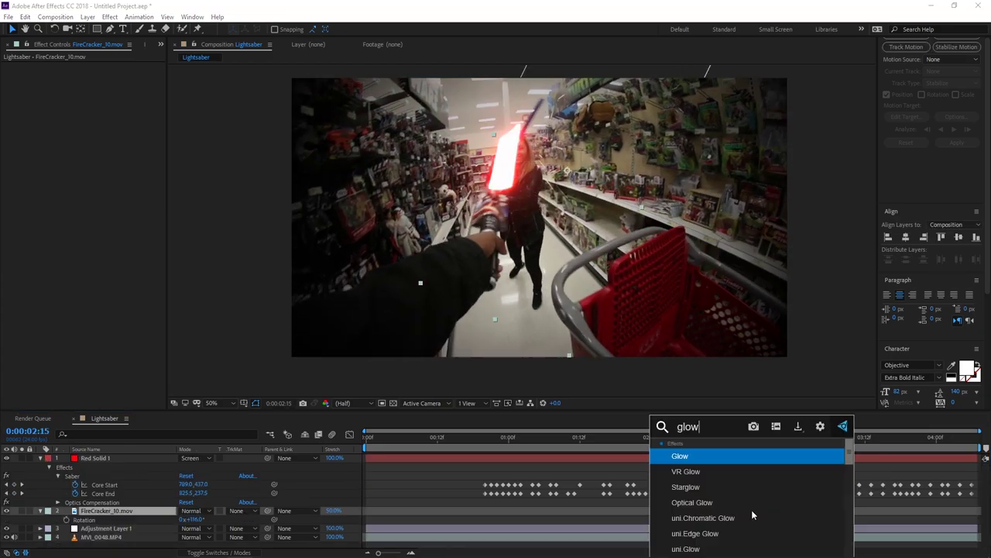
{"action": "key", "text": "Return"}
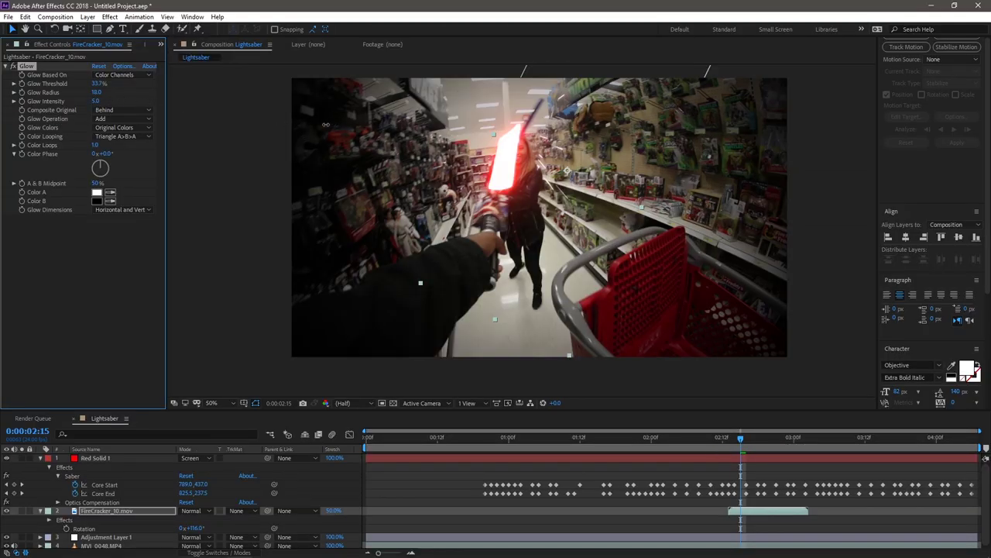
{"action": "left_click", "coordinate": [117, 110]}
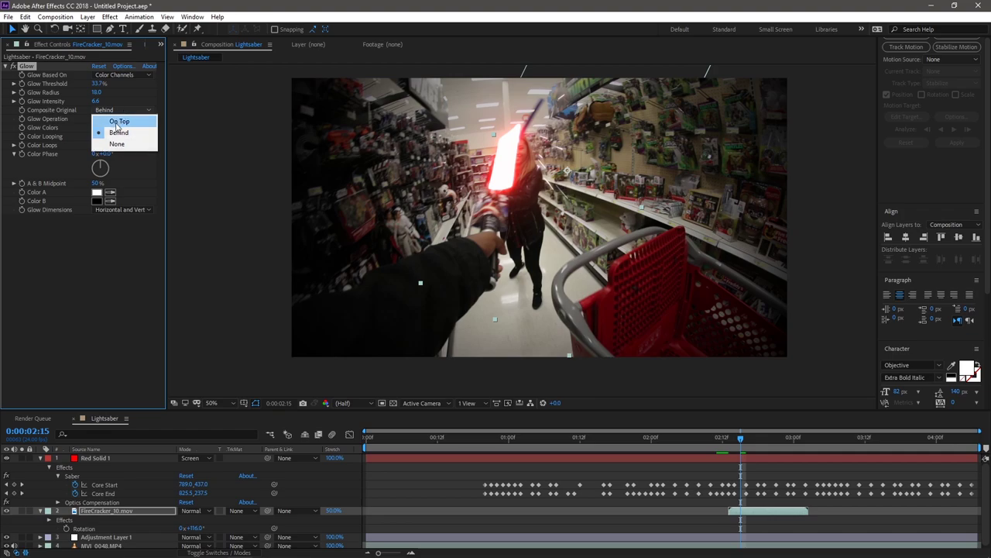
{"action": "left_click", "coordinate": [117, 124]}
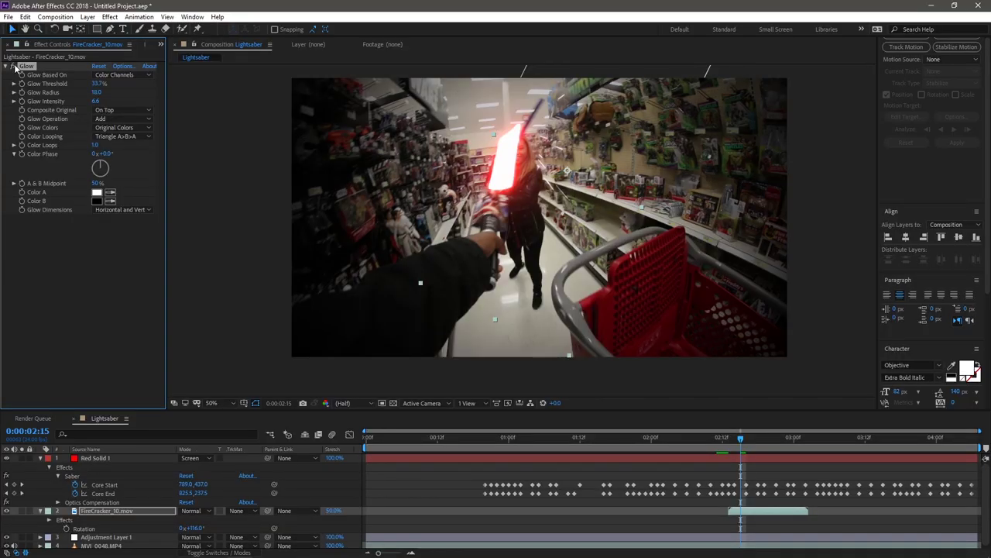
Preview the clash with the glowing sparks from 0:00:01:17
{"action": "left_click_drag", "start_coordinate": [719, 440], "coordinate": [610, 429]}
{"action": "key", "text": "space"}
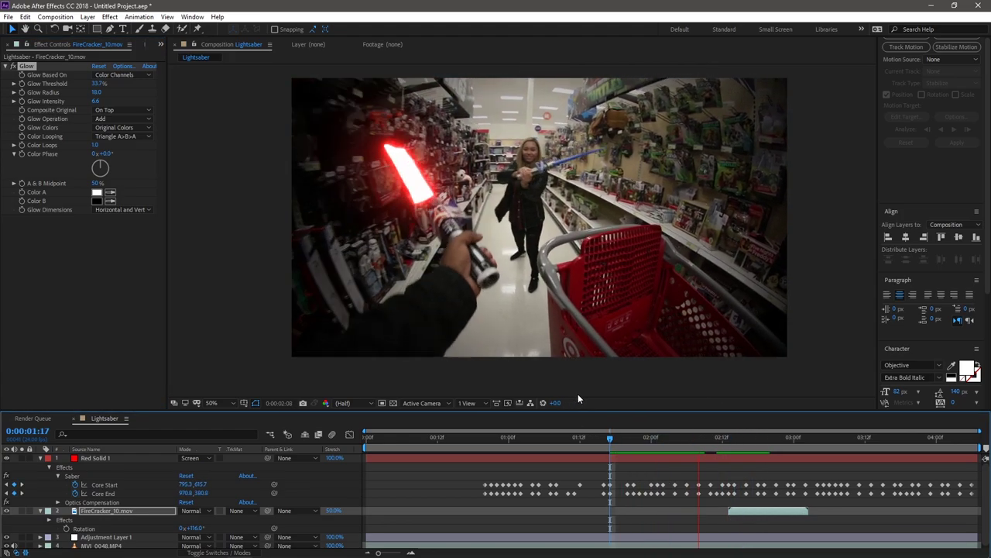
{"action": "left_click_drag", "start_coordinate": [673, 438], "coordinate": [721, 455]}
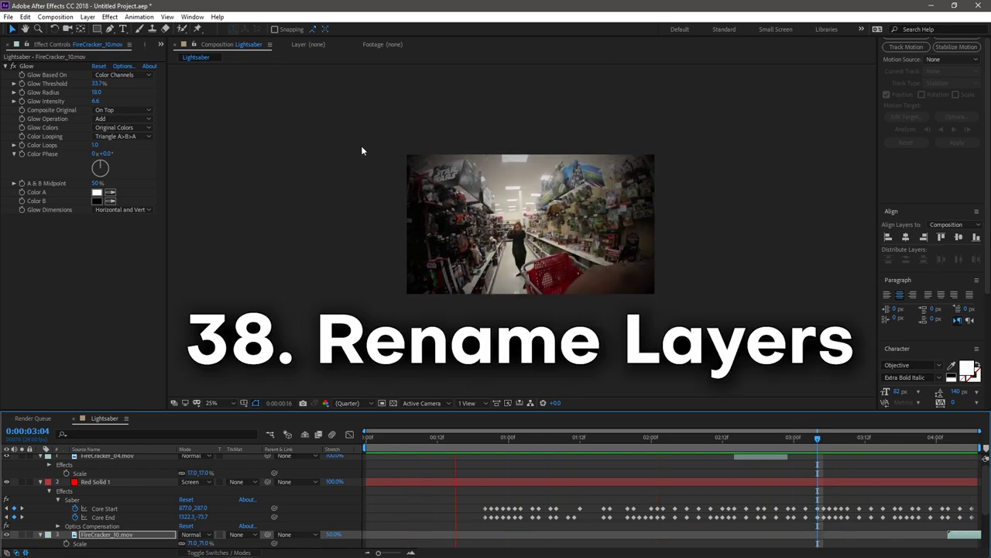
Rename the Red Solid 1 layer as RED SABER
{"action": "right_click", "coordinate": [102, 481]}
{"action": "left_click", "coordinate": [112, 471]}
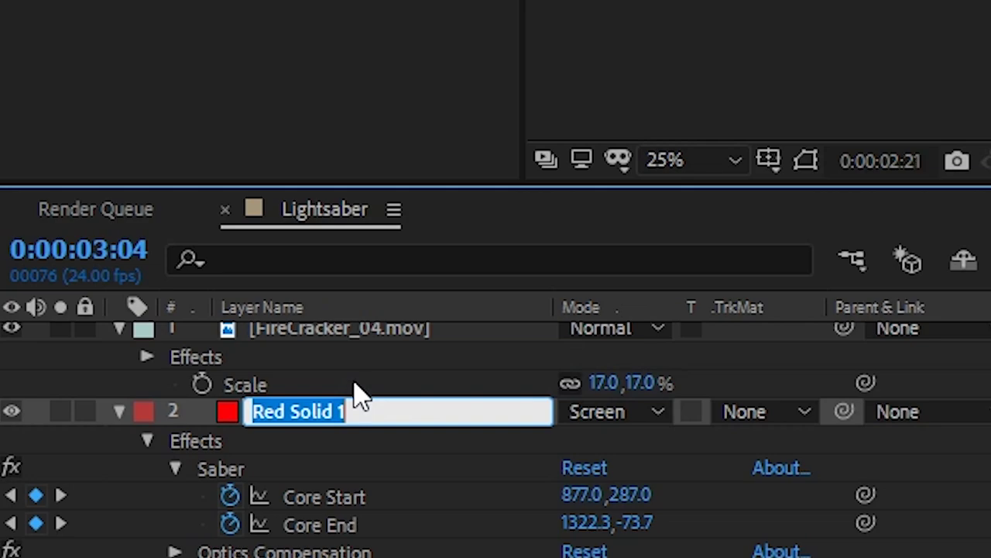
{"action": "type", "text": "RED SABER"}
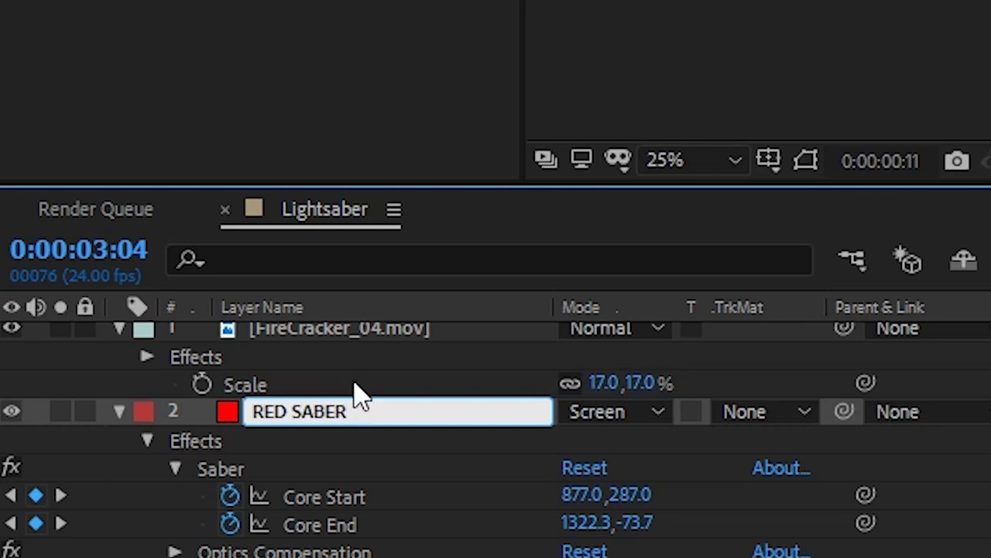
{"action": "key", "text": "Return"}
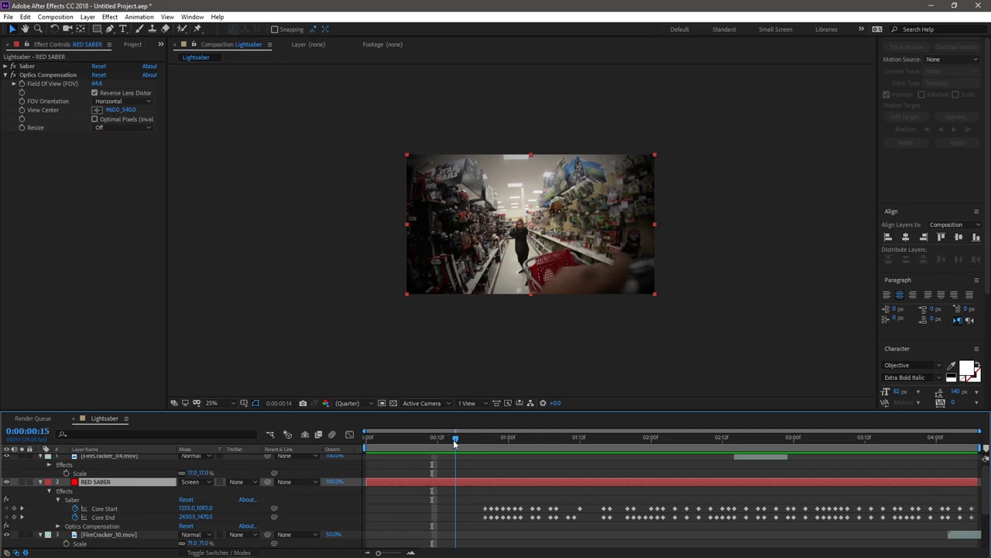
Go to 0:00:01:06, hide the RED SABER layer and collapse its properties
{"action": "left_click_drag", "start_coordinate": [453, 439], "coordinate": [545, 442]}
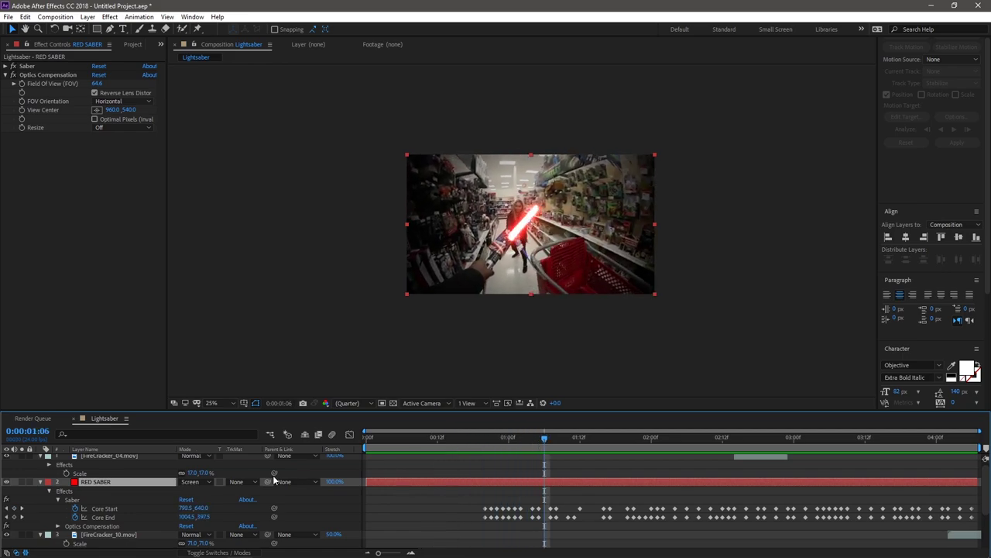
{"action": "left_click", "coordinate": [7, 482]}
{"action": "scroll", "coordinate": [89, 492], "scroll_direction": "up", "scroll_amount": 1}
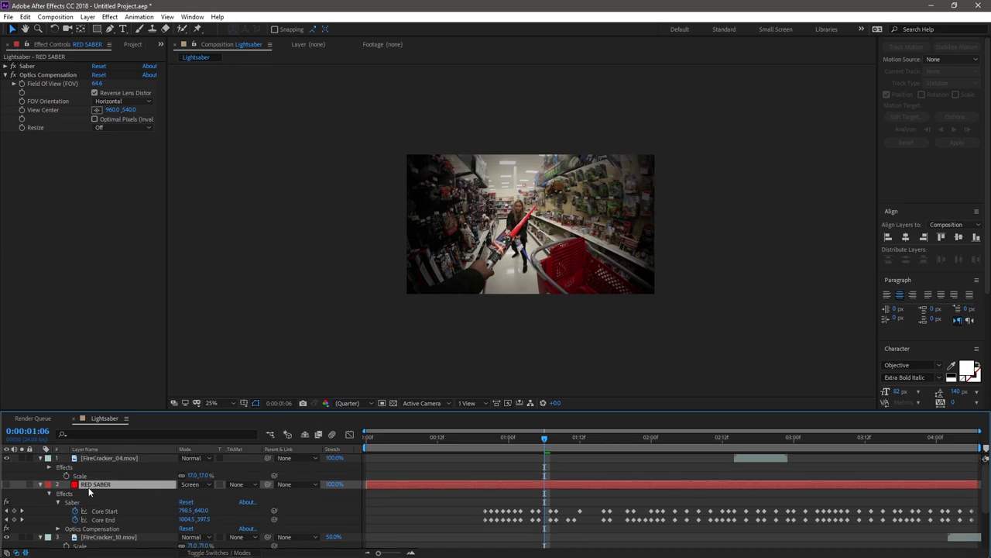
{"action": "left_click", "coordinate": [41, 485]}
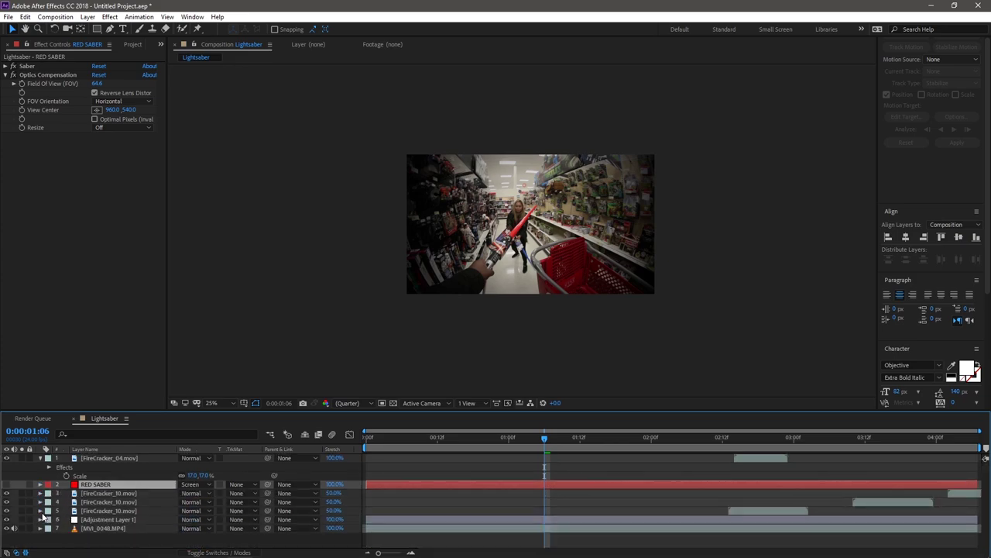
Create a blue 1920 x 1080 px solid layer named Blue Saber
{"action": "right_click", "coordinate": [356, 496]}
{"action": "mouse_move", "coordinate": [398, 383]}
{"action": "left_click", "coordinate": [511, 407]}
{"action": "left_click", "coordinate": [314, 435]}
{"action": "left_click", "coordinate": [142, 144]}
{"action": "left_click", "coordinate": [230, 93]}
{"action": "type", "text": "B"}
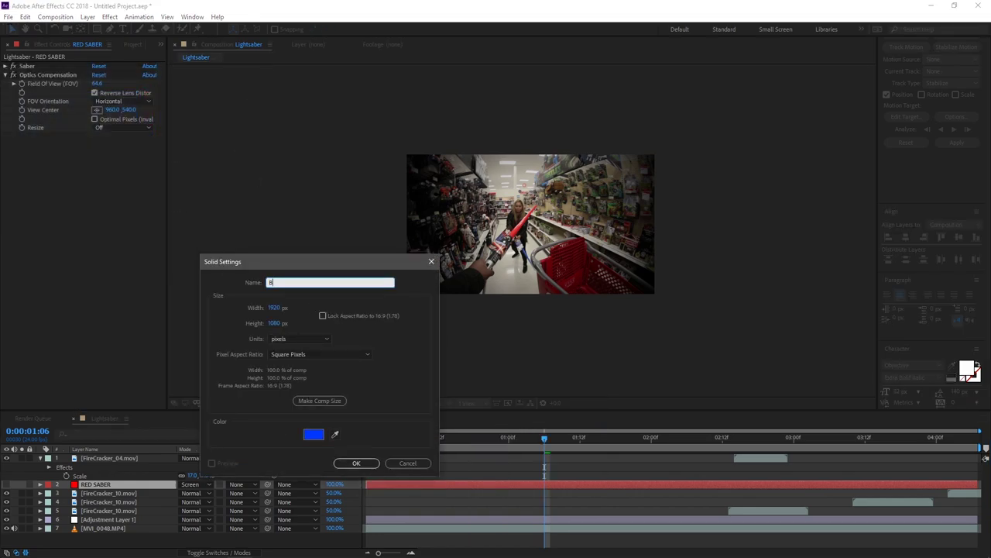
{"action": "type", "text": "lue Saber"}
{"action": "key", "text": "Return"}
Apply the Saber effect to the Blue Saber layer and set its blending mode to Screen
{"action": "key", "text": "ctrl+space"}
{"action": "type", "text": "saber"}
{"action": "key", "text": "Return"}
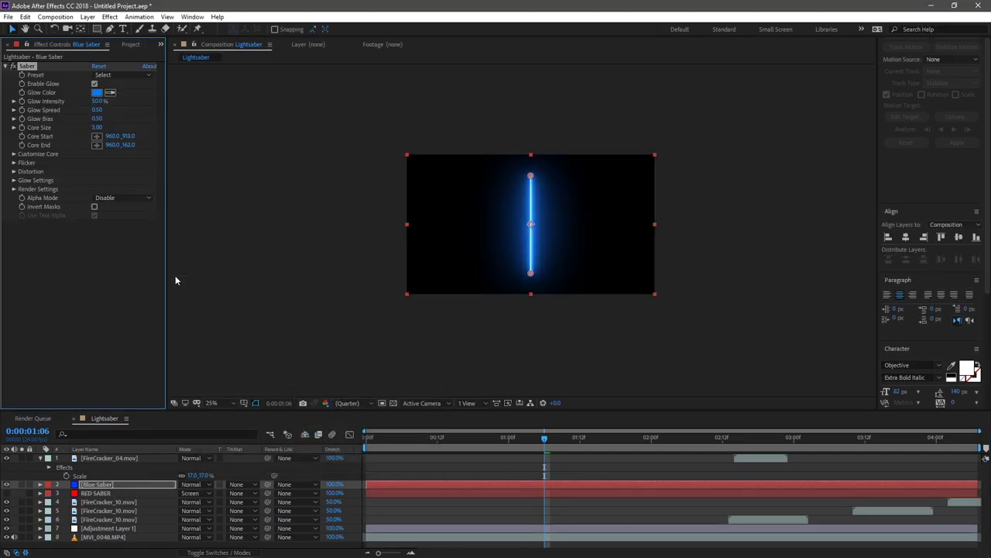
{"action": "left_click", "coordinate": [116, 74]}
{"action": "left_click", "coordinate": [99, 200]}
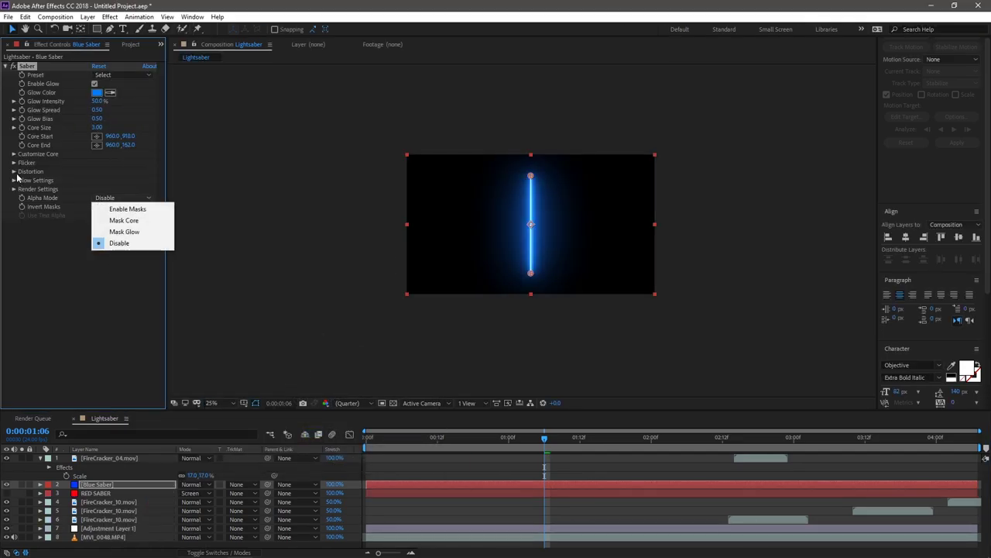
{"action": "key", "text": "Escape"}
{"action": "left_click", "coordinate": [192, 484]}
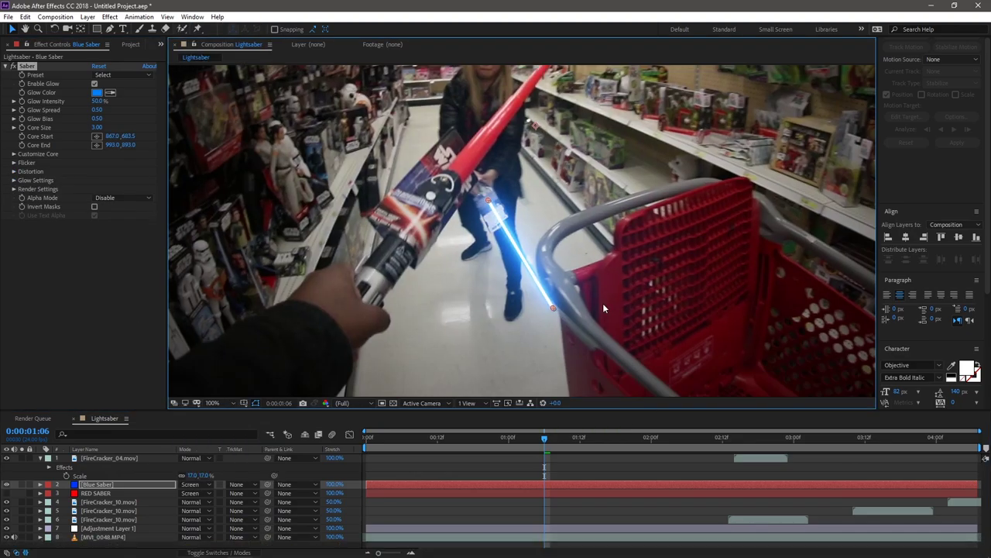
Lower Blue Saber's opacity to 56% and keyframe its Core Start and Core End along the opponent's blue toy saber
{"action": "left_click_drag", "start_coordinate": [545, 438], "coordinate": [584, 440]}
{"action": "key", "text": "t"}
{"action": "key", "text": "space"}
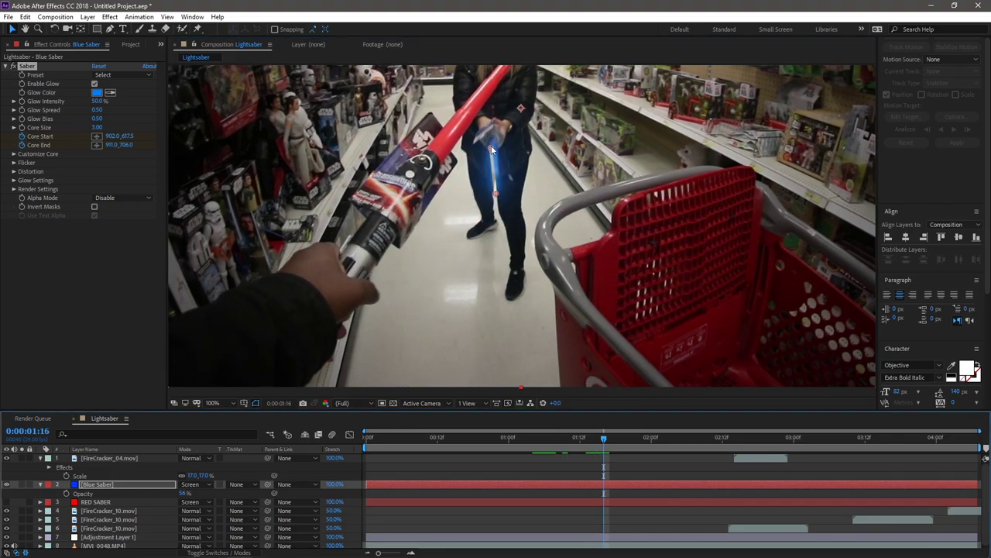
{"action": "scroll", "coordinate": [586, 110], "scroll_direction": "down", "scroll_amount": 2}
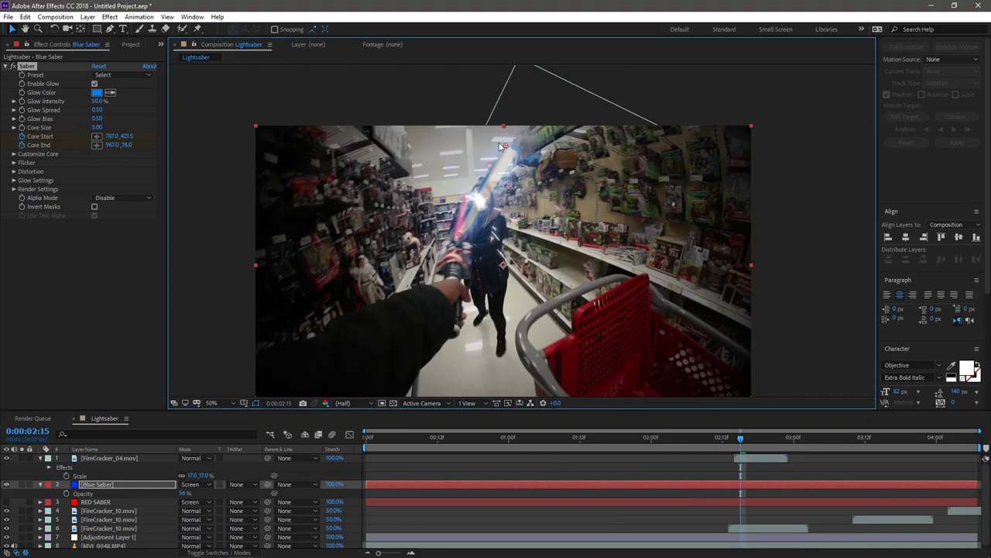
{"action": "scroll", "coordinate": [430, 210], "scroll_direction": "up", "scroll_amount": 2}
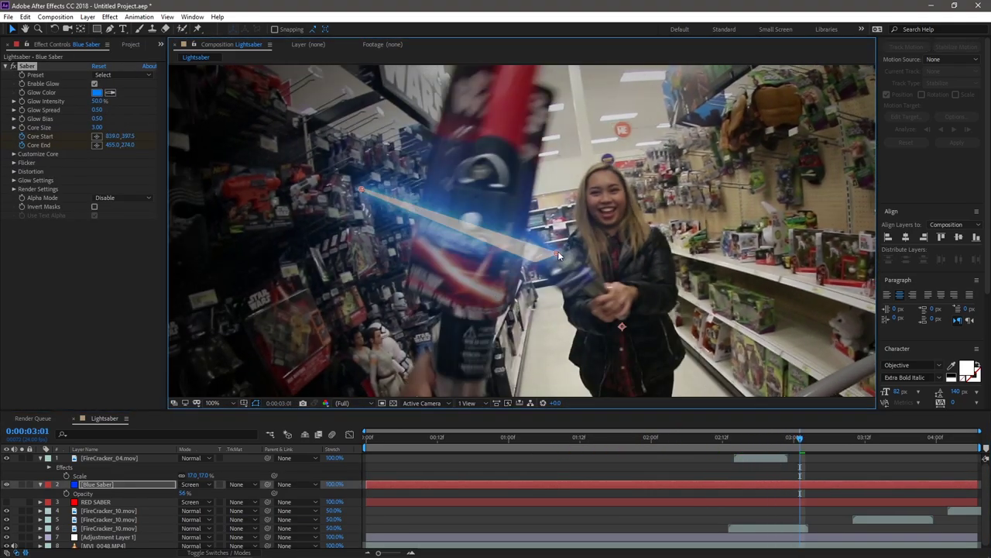
{"action": "scroll", "coordinate": [563, 240], "scroll_direction": "down", "scroll_amount": 2}
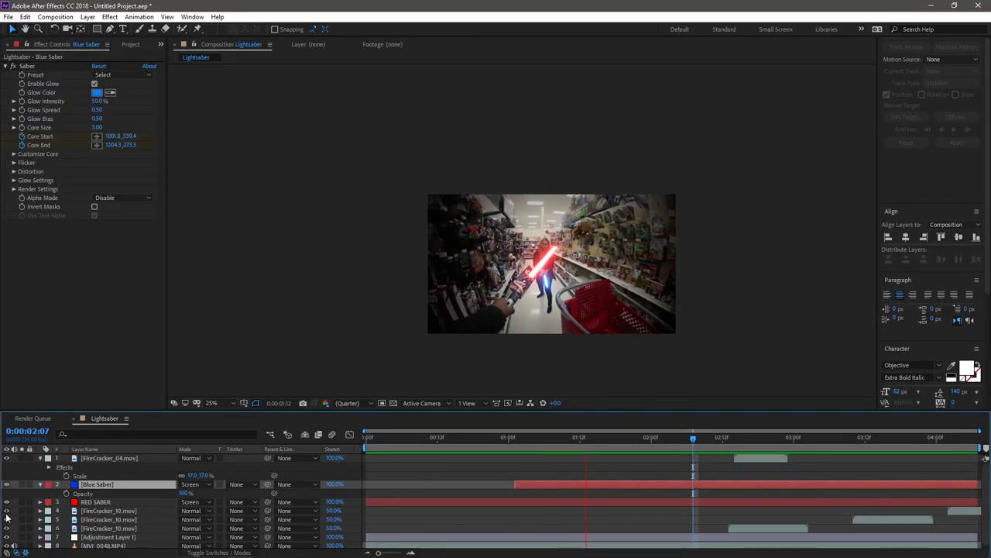
Move the Blue Saber layer below RED SABER and preview both blades from 0:00:01:22
{"action": "left_click", "coordinate": [112, 483]}
{"action": "left_click_drag", "start_coordinate": [112, 486], "coordinate": [112, 503]}
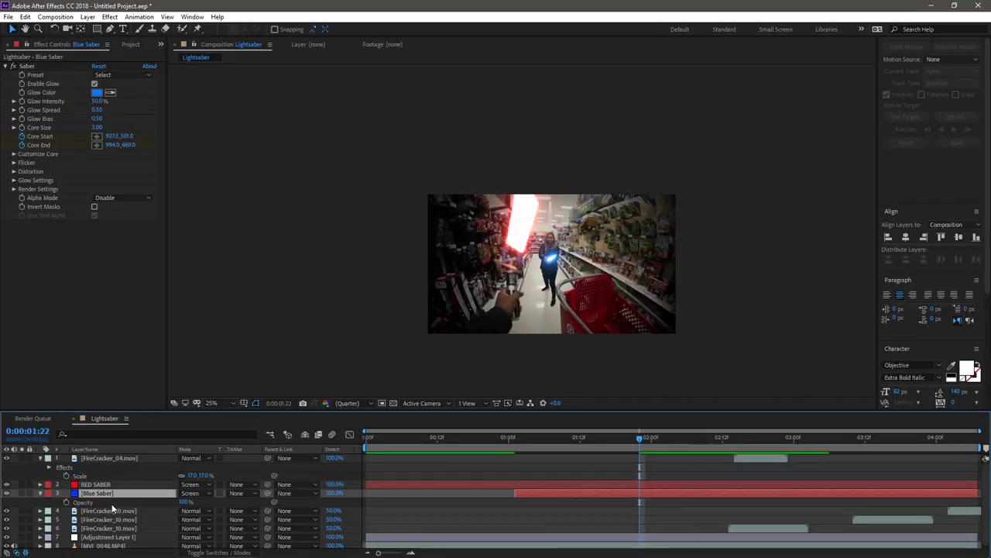
{"action": "key", "text": "space"}
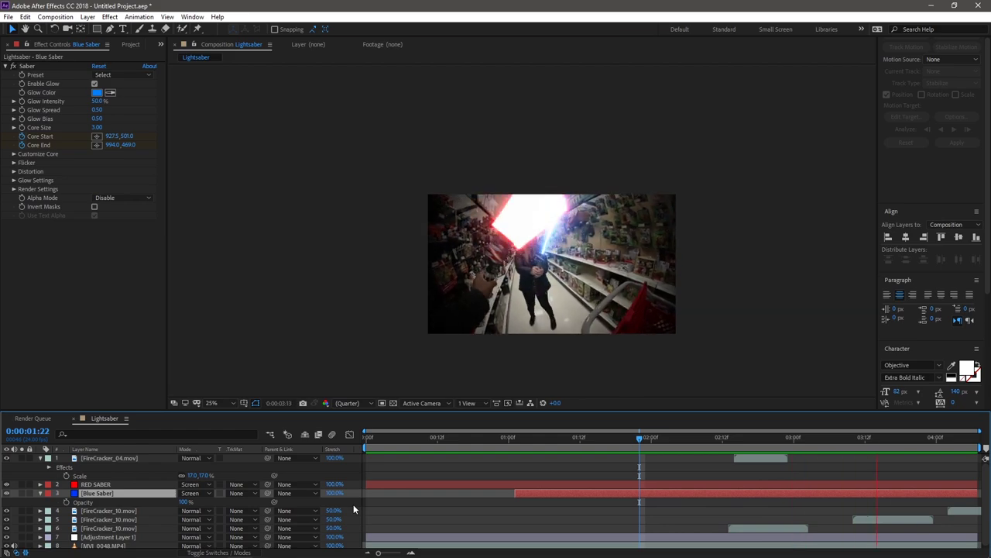
{"action": "key", "text": "space"}
At 0:00:02:23, draw a Pen tool mask on Blue Saber around the red saber's hilt and packaging where they cross the blue blade
{"action": "left_click_drag", "start_coordinate": [697, 444], "coordinate": [788, 464]}
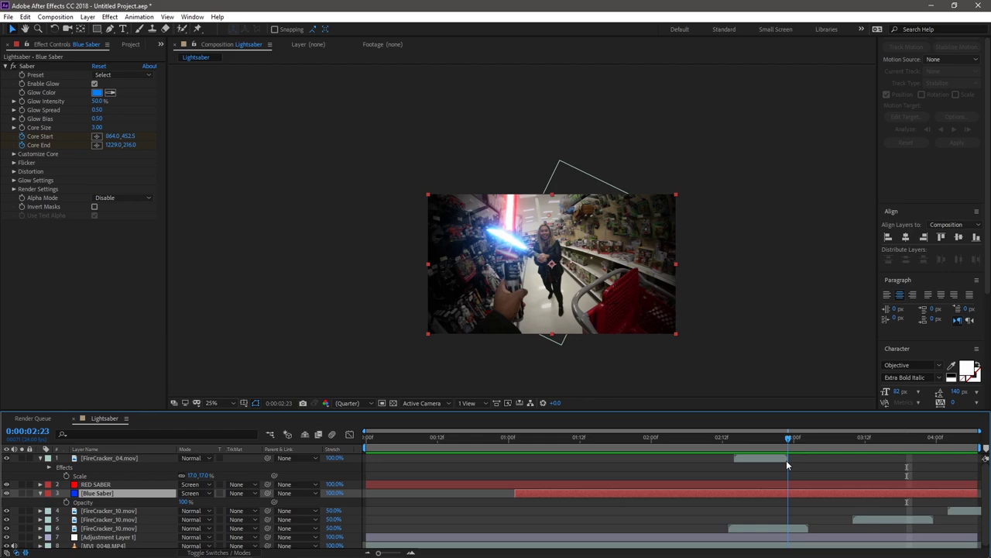
{"action": "scroll", "coordinate": [522, 291], "scroll_direction": "up", "scroll_amount": 2}
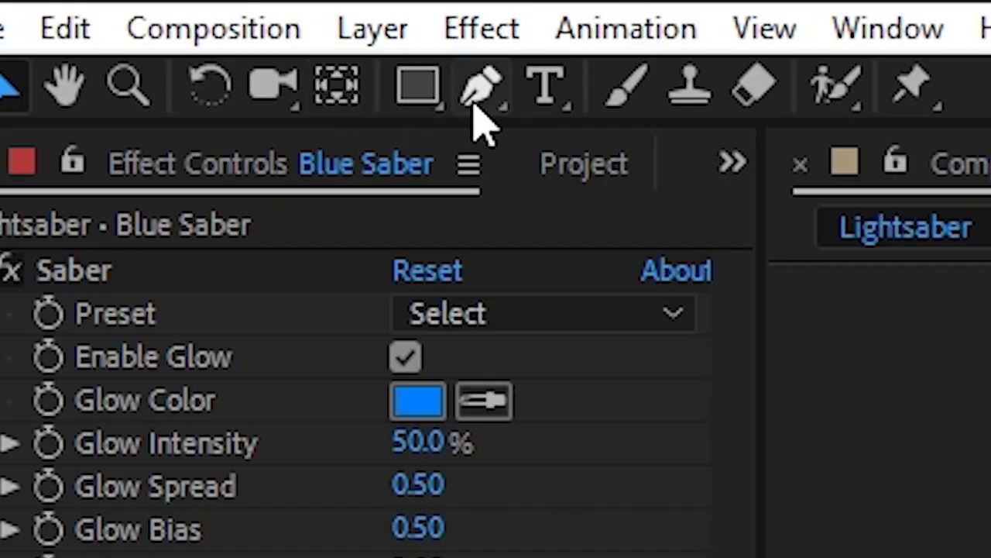
{"action": "left_click", "coordinate": [109, 30]}
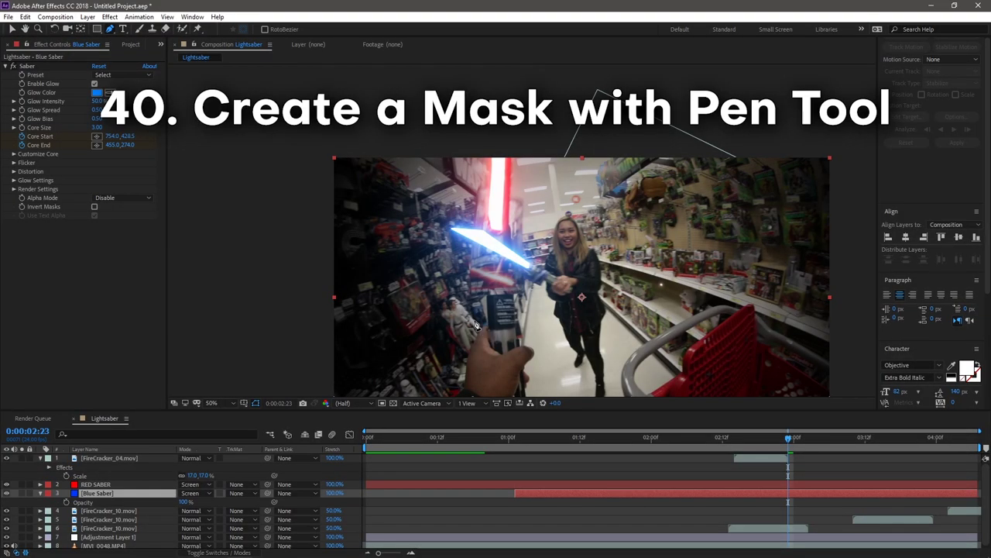
{"action": "left_click", "coordinate": [484, 331]}
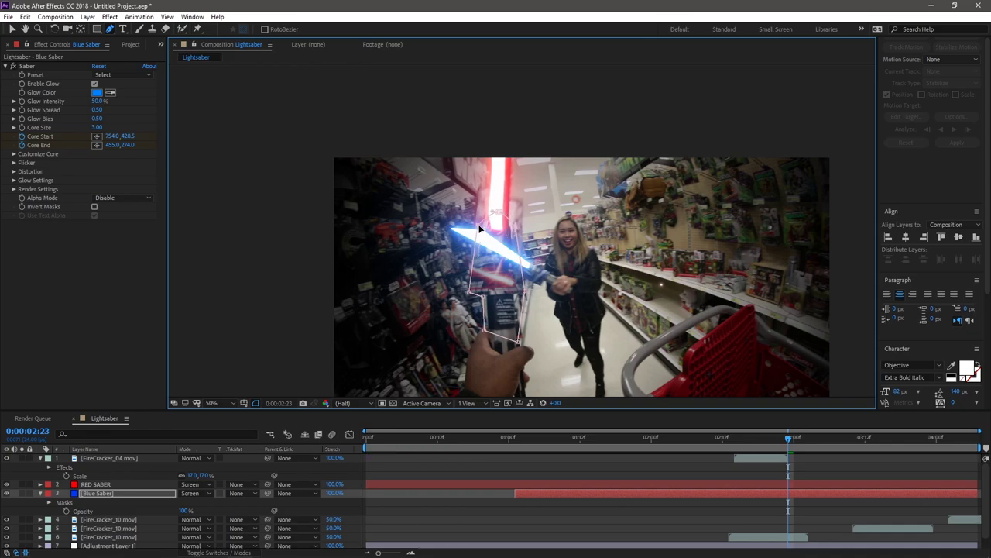
{"action": "left_click_drag", "start_coordinate": [524, 291], "coordinate": [515, 294]}
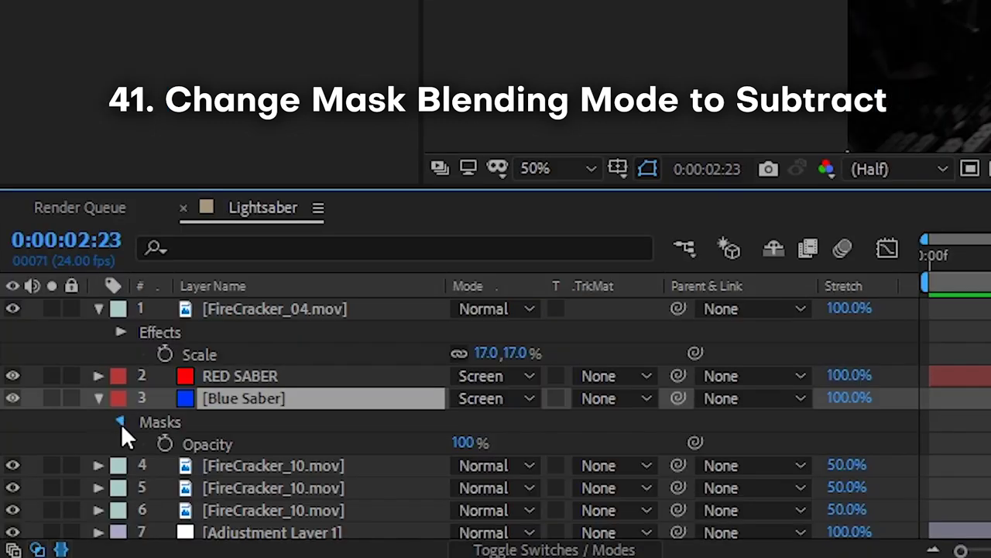
Set the mode of Blue Saber's Mask 1 to Subtract
{"action": "left_click", "coordinate": [121, 421]}
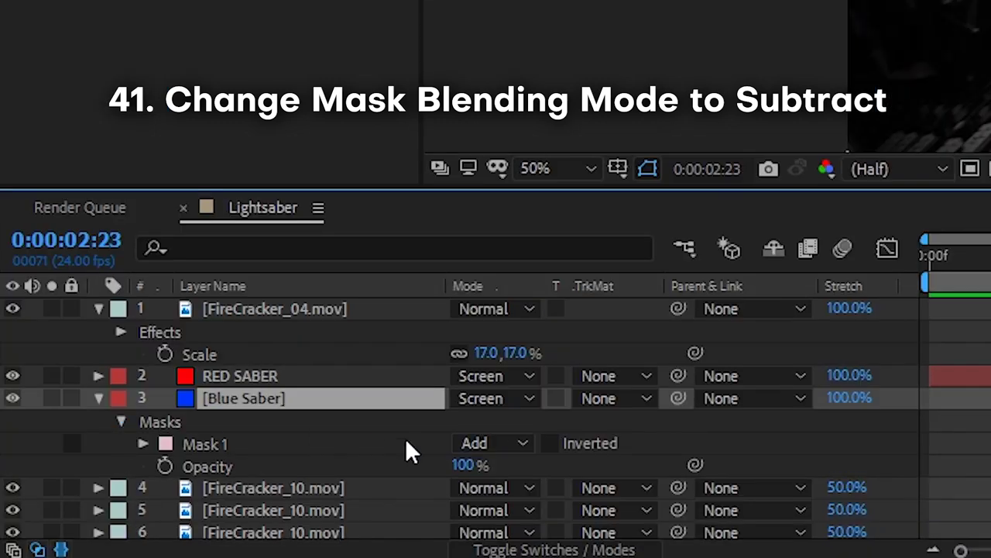
{"action": "left_click", "coordinate": [517, 443]}
{"action": "left_click", "coordinate": [531, 299]}
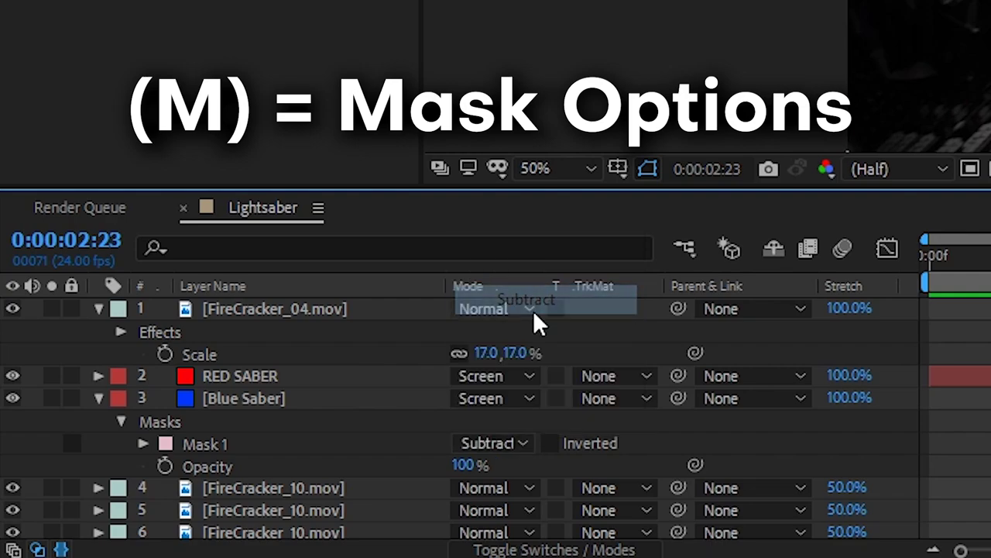
Set the Alpha Mode of Blue Saber's Saber effect to Mask Core
{"action": "left_click", "coordinate": [216, 408]}
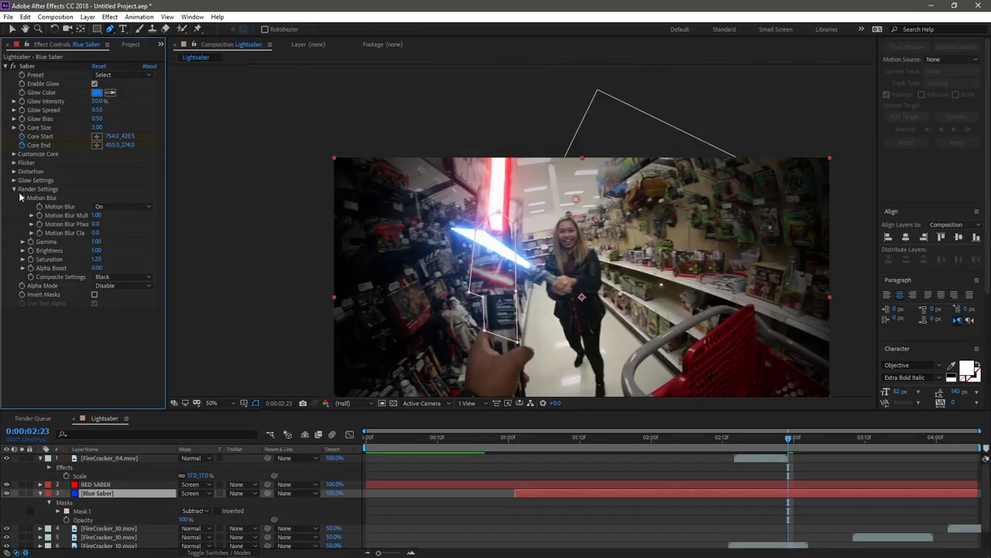
{"action": "left_click", "coordinate": [103, 287]}
{"action": "left_click", "coordinate": [127, 308]}
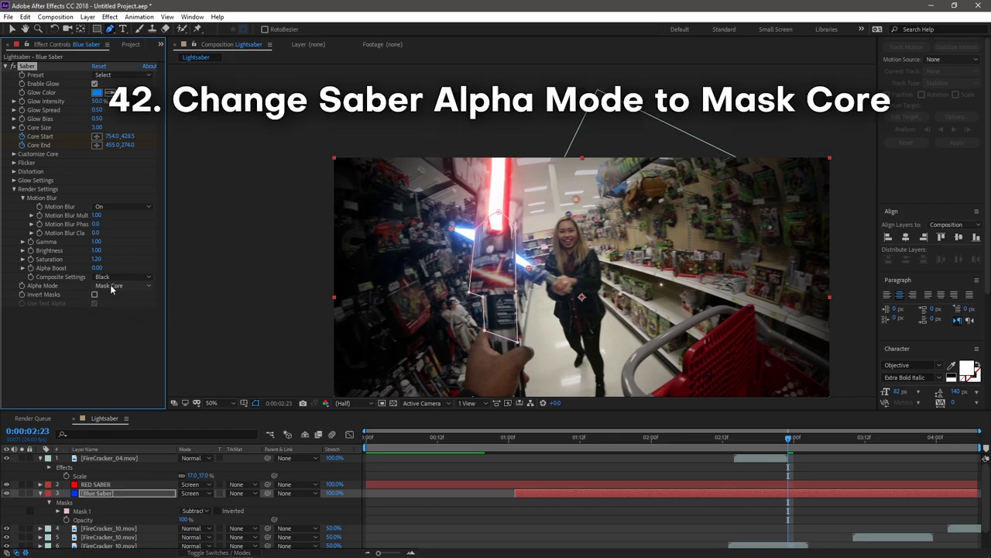
{"action": "left_click", "coordinate": [360, 468]}
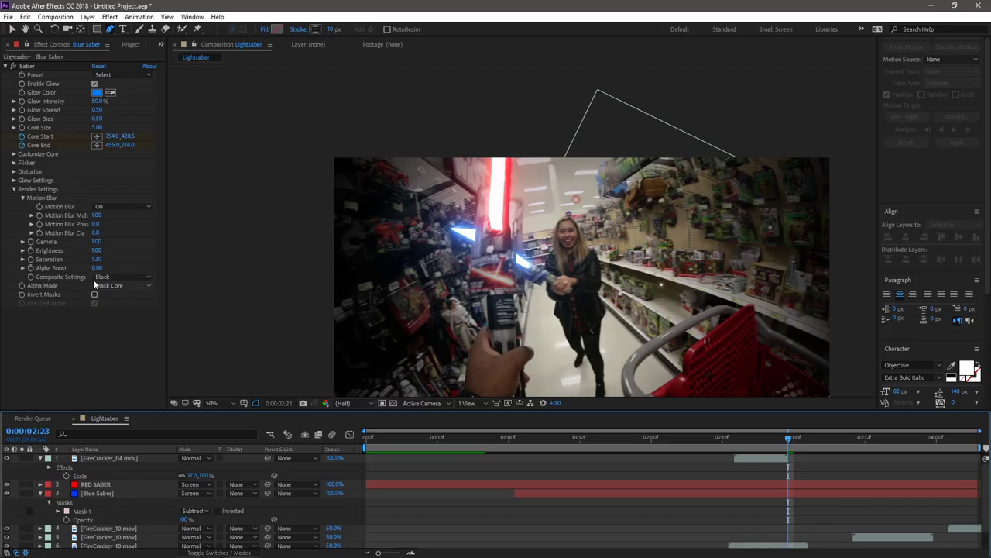
{"action": "left_click", "coordinate": [103, 279]}
{"action": "left_click", "coordinate": [97, 329]}
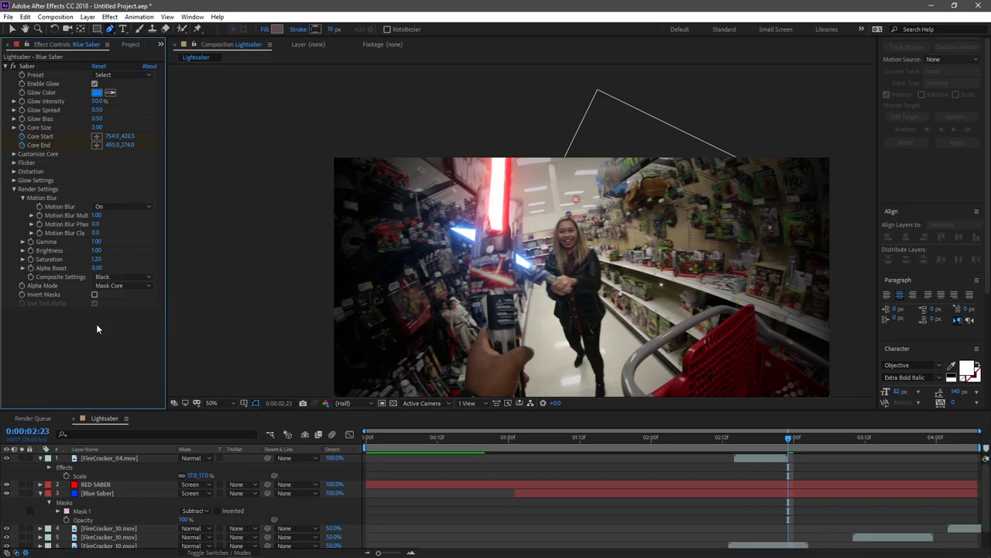
{"action": "left_click", "coordinate": [103, 286]}
{"action": "left_click", "coordinate": [113, 323]}
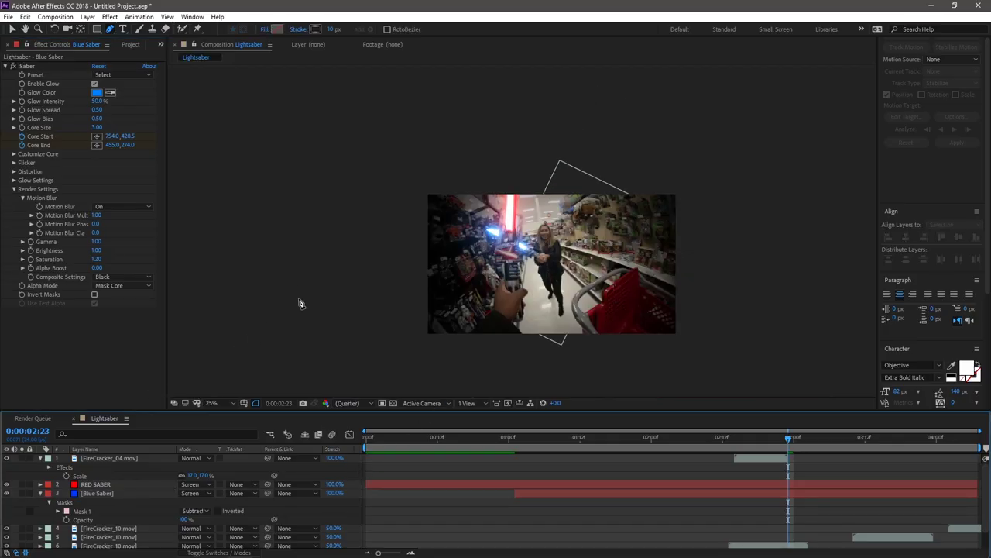
Keyframe the Mask Path of Blue Saber's Mask 1 from 0:00:02:23 and adjust the mask at 0:00:03:01 to follow the red saber's hilt
{"action": "left_click", "coordinate": [96, 492]}
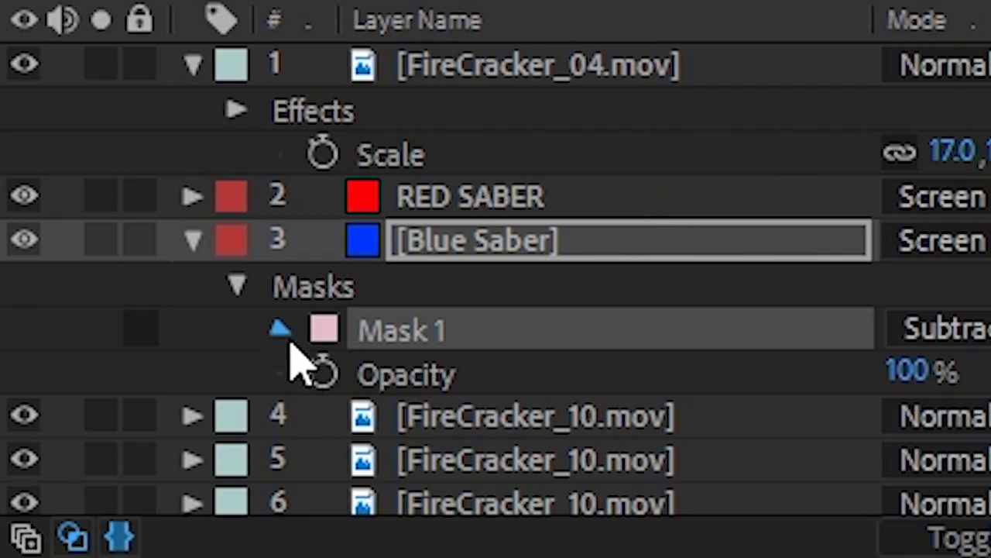
{"action": "left_click", "coordinate": [58, 512]}
{"action": "left_click", "coordinate": [365, 361]}
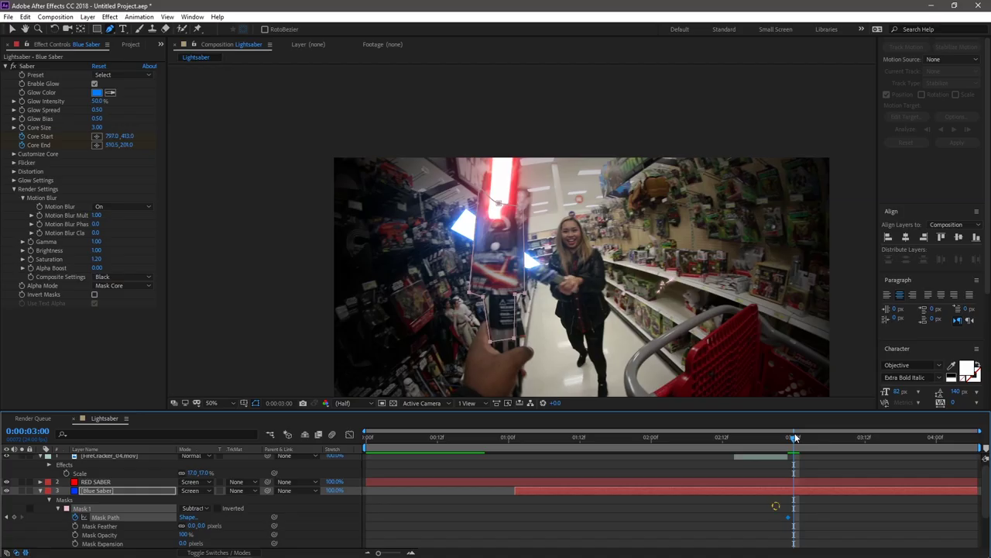
{"action": "left_click", "coordinate": [801, 439]}
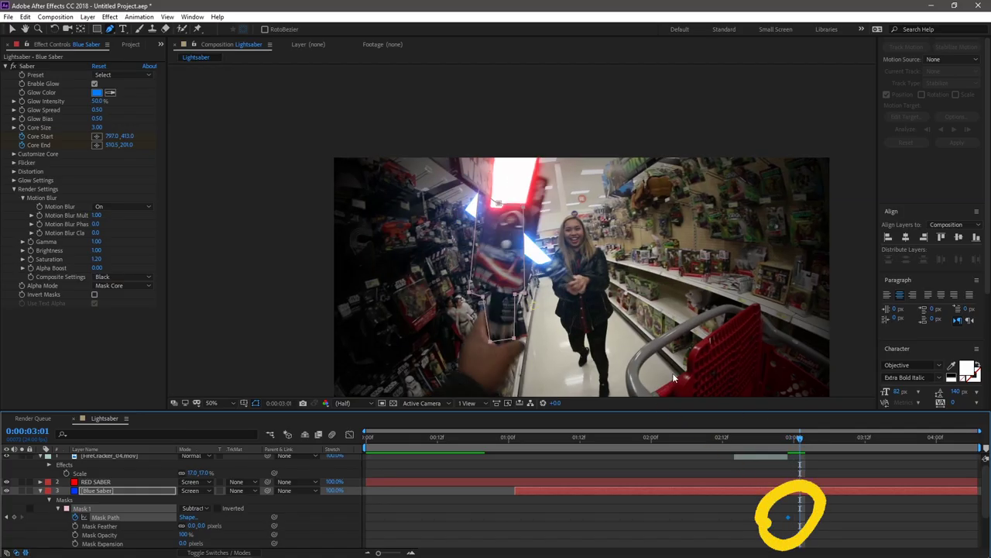
{"action": "mouse_move", "coordinate": [522, 209]}
{"action": "left_mouse_down"}
{"action": "mouse_move", "coordinate": [537, 203]}
{"action": "mouse_move", "coordinate": [525, 225]}
{"action": "left_mouse_up"}
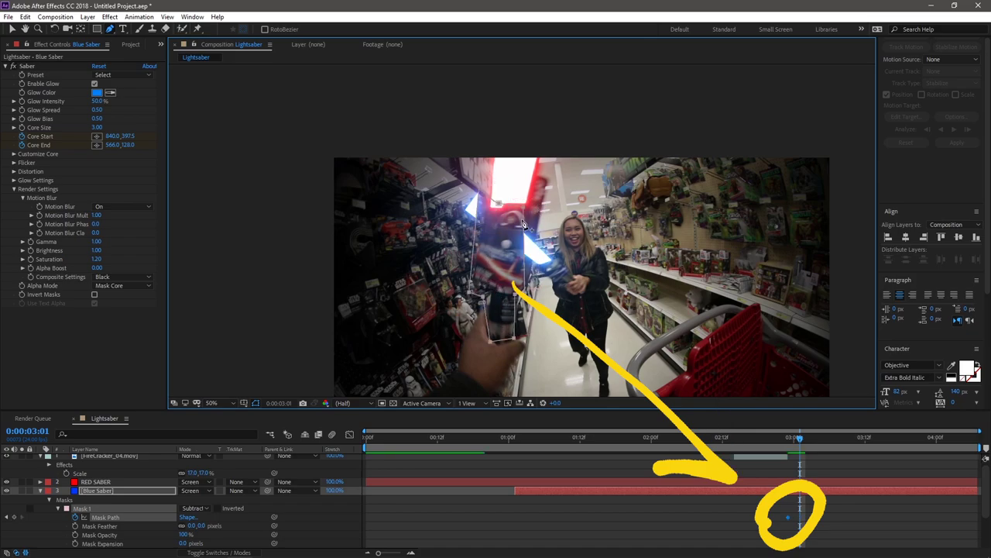
{"action": "left_click_drag", "start_coordinate": [530, 183], "coordinate": [517, 241]}
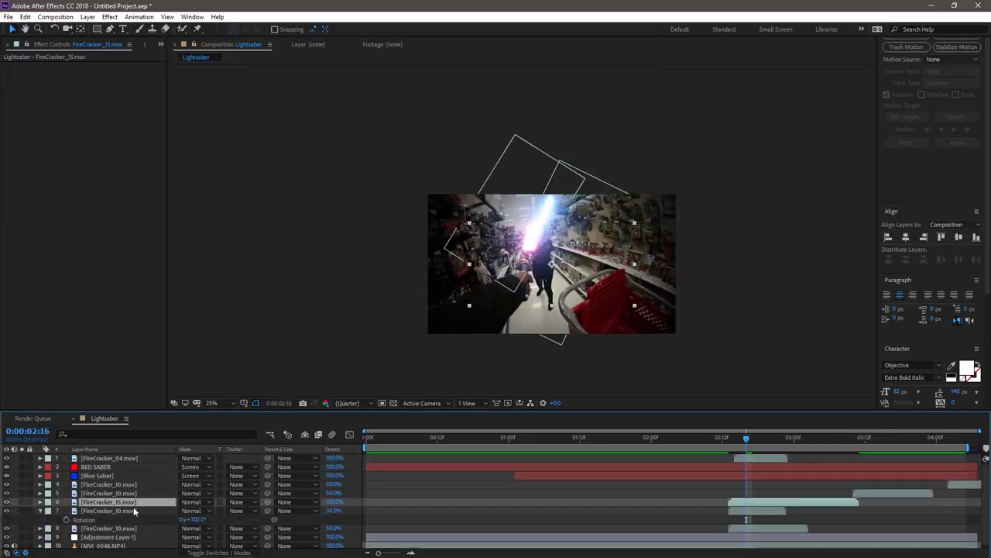
Add a new adjustment layer above all other layers and apply the Curves effect to it
{"action": "right_click", "coordinate": [358, 355]}
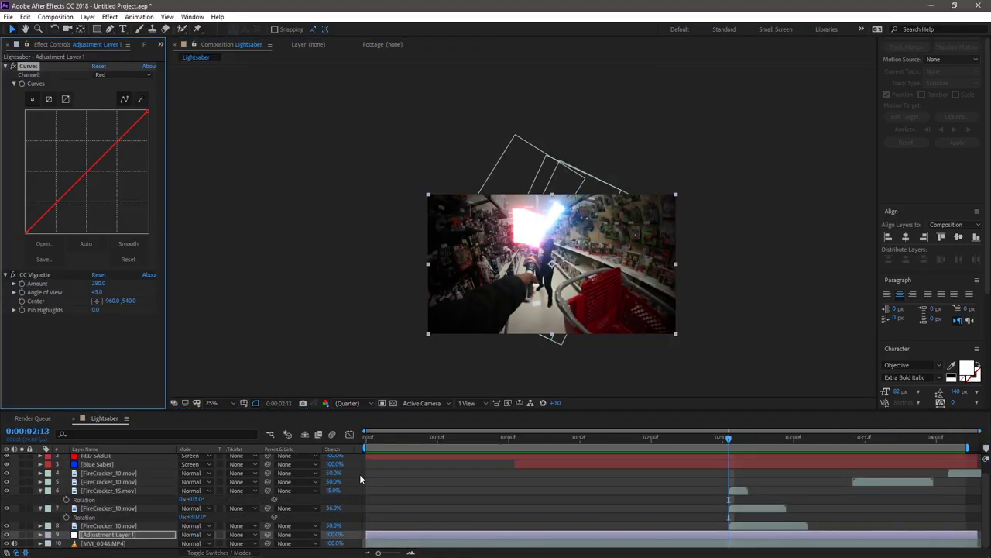
{"action": "right_click", "coordinate": [359, 474]}
{"action": "mouse_move", "coordinate": [387, 363]}
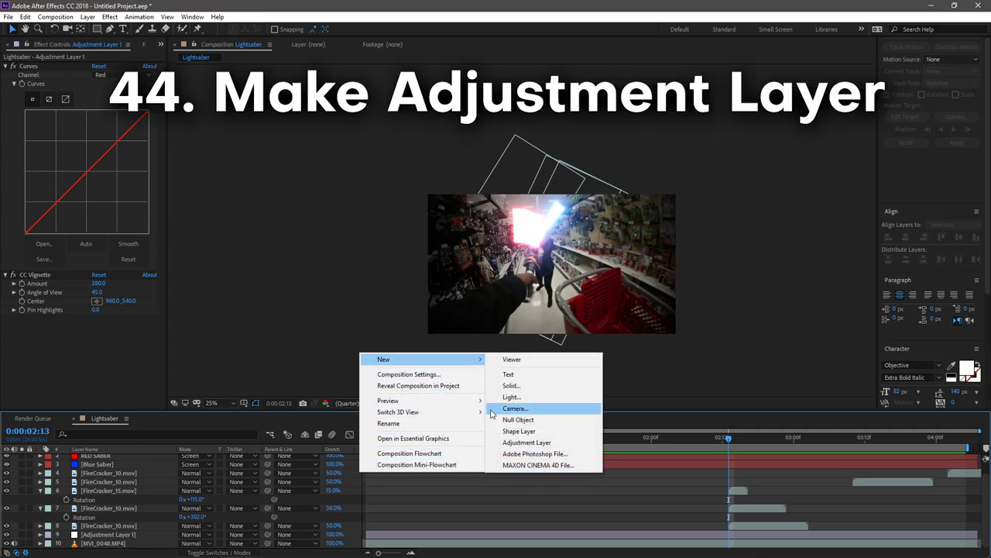
{"action": "left_click", "coordinate": [507, 443]}
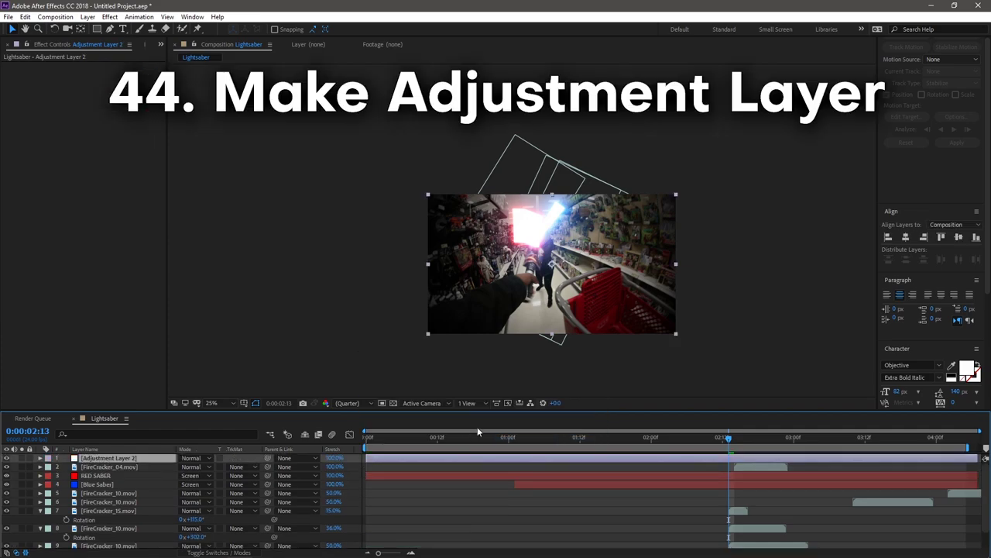
{"action": "key", "text": "ctrl+space"}
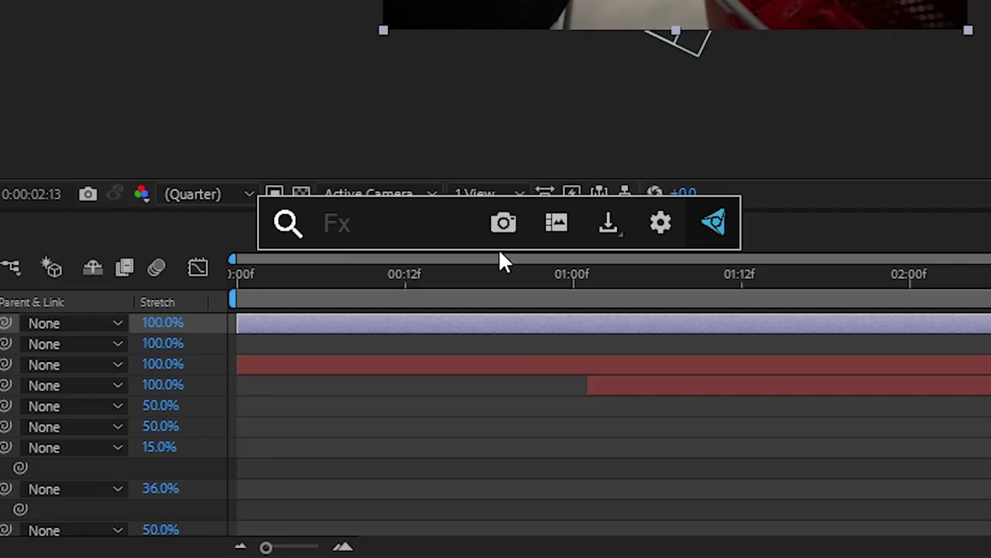
{"action": "type", "text": "cu"}
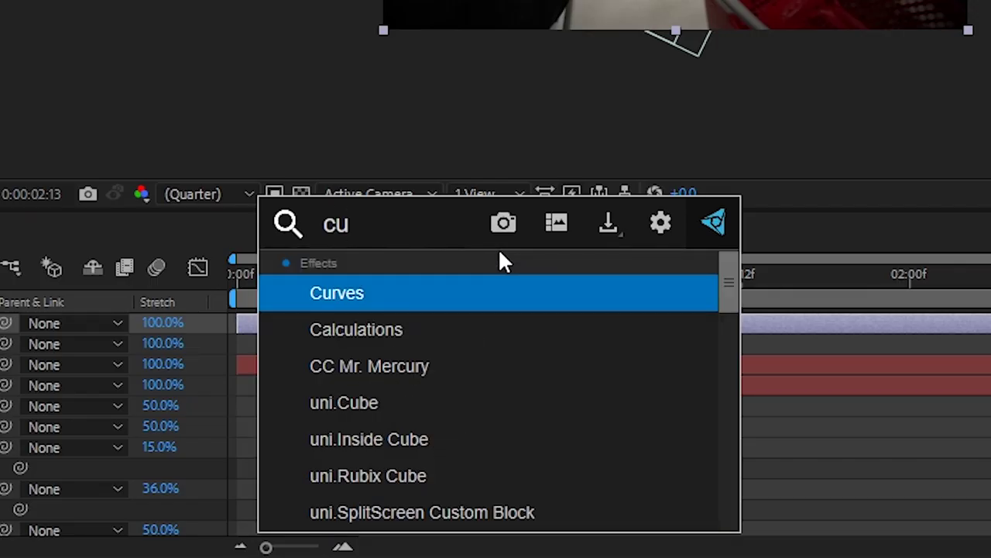
{"action": "key", "text": "Return"}
At 0:00:02:13, keyframe a brighter RGB curve on the new adjustment layer with raised highlights and slightly lifted shadows
{"action": "left_click_drag", "start_coordinate": [118, 144], "coordinate": [111, 141]}
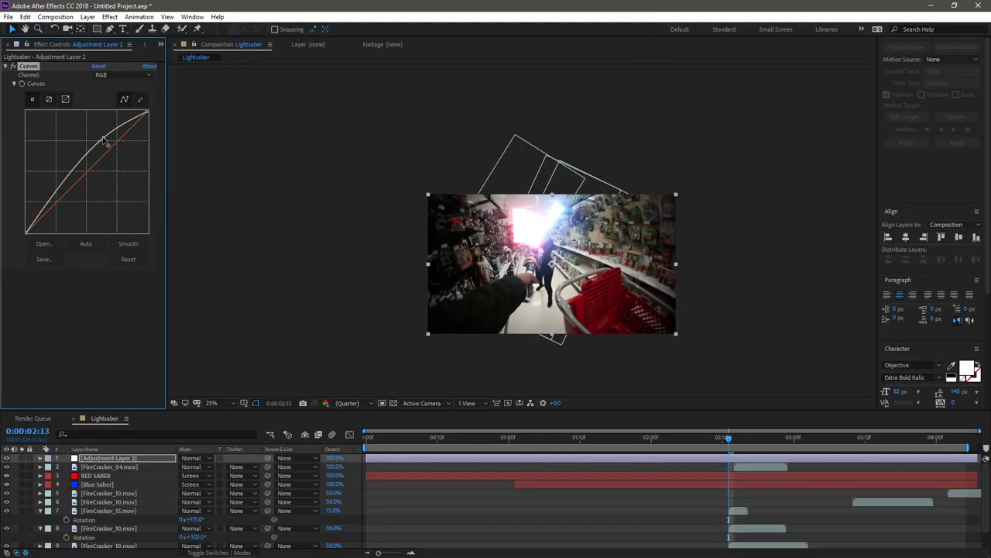
{"action": "left_click_drag", "start_coordinate": [103, 139], "coordinate": [99, 140]}
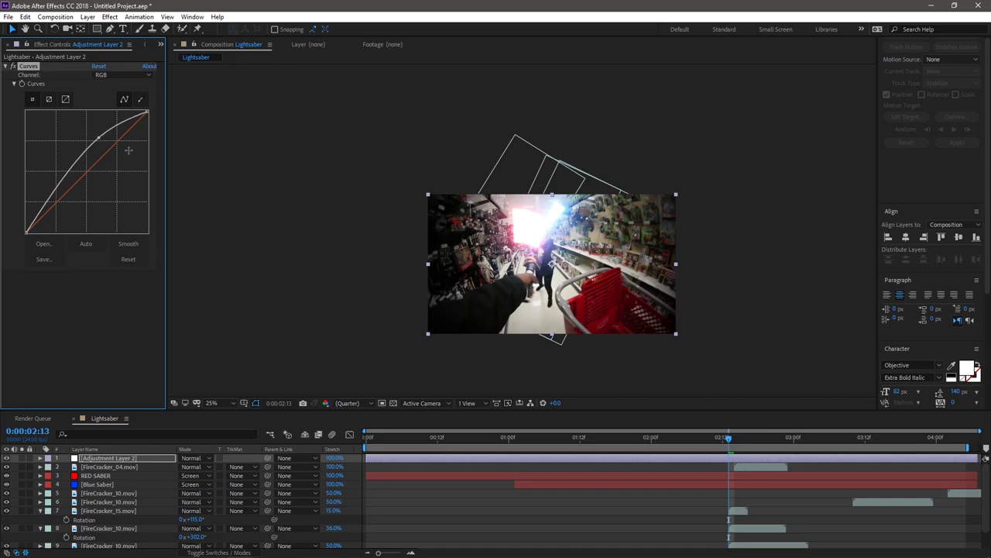
{"action": "left_click_drag", "start_coordinate": [62, 175], "coordinate": [44, 208]}
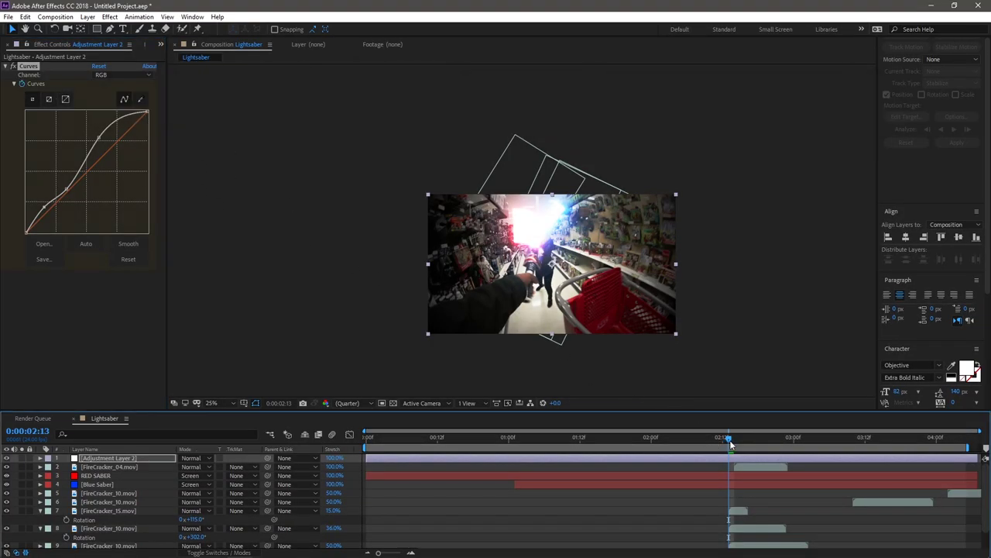
Reset the Curves effect at 0:00:02:12 and 0:00:02:16 to keyframe a neutral curve on both sides of the flash
{"action": "left_click_drag", "start_coordinate": [731, 444], "coordinate": [724, 442]}
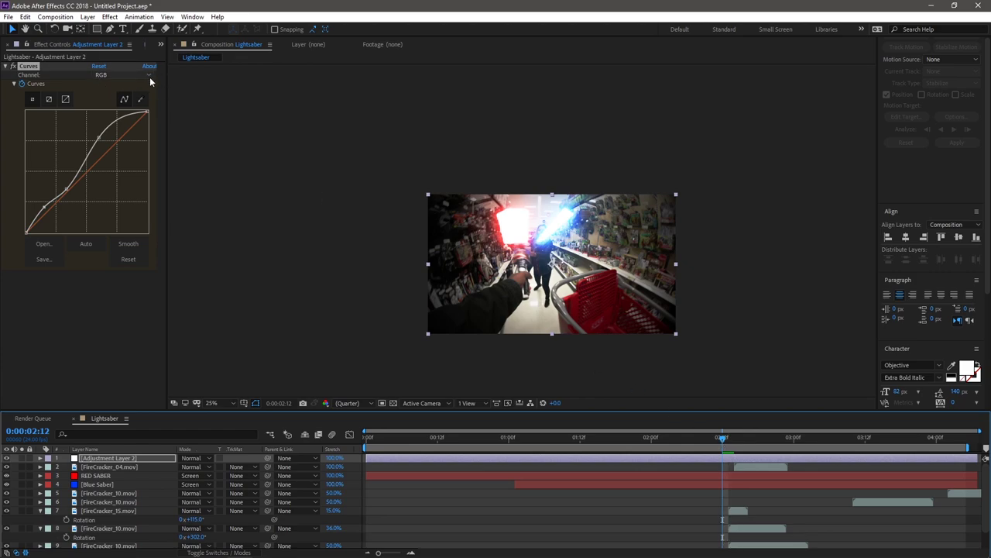
{"action": "left_click", "coordinate": [98, 66]}
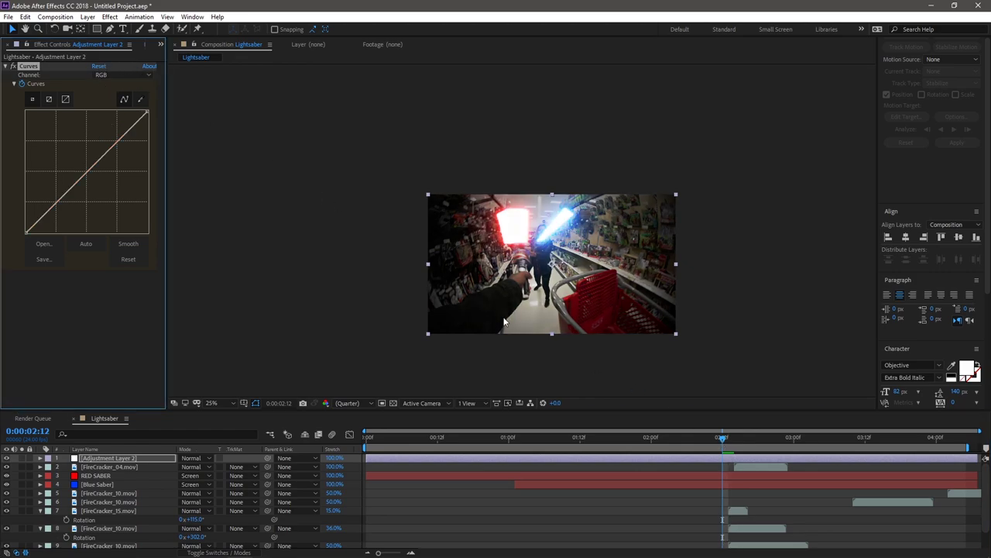
{"action": "left_click_drag", "start_coordinate": [719, 438], "coordinate": [745, 444]}
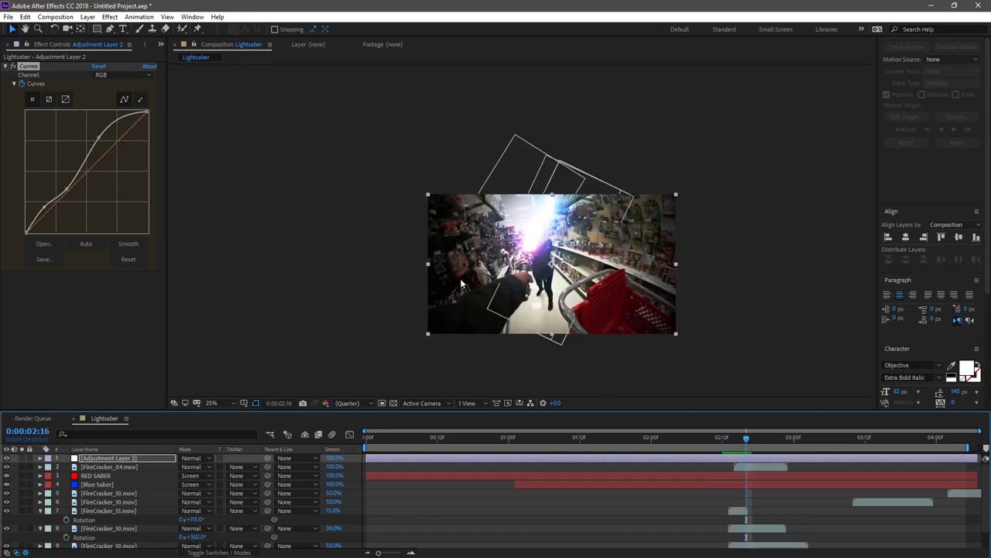
{"action": "left_click", "coordinate": [102, 67]}
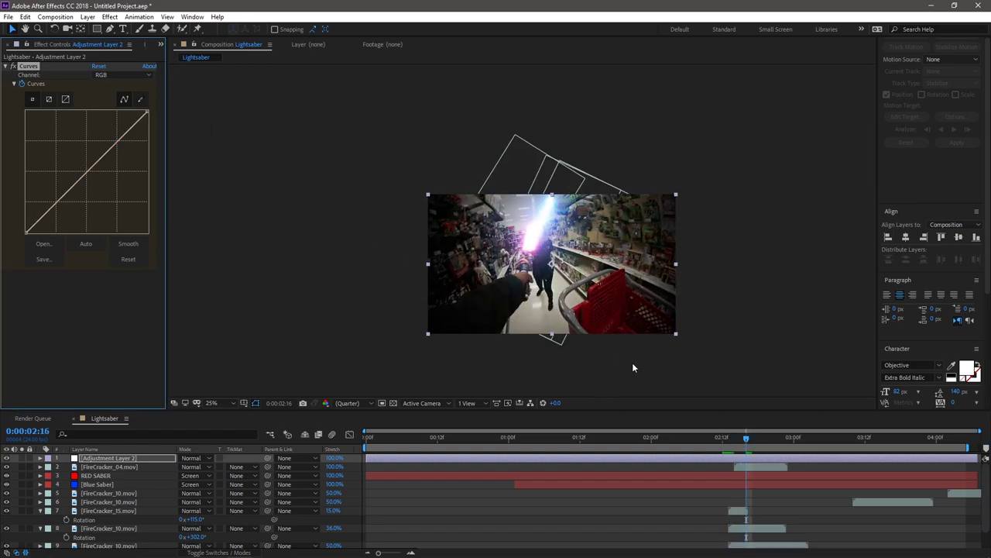
Reveal the adjustment layer's Curves keyframes and move the bright one from 0:00:02:13 to 0:00:02:14
{"action": "left_click_drag", "start_coordinate": [745, 432], "coordinate": [734, 449]}
{"action": "key", "text": "u"}
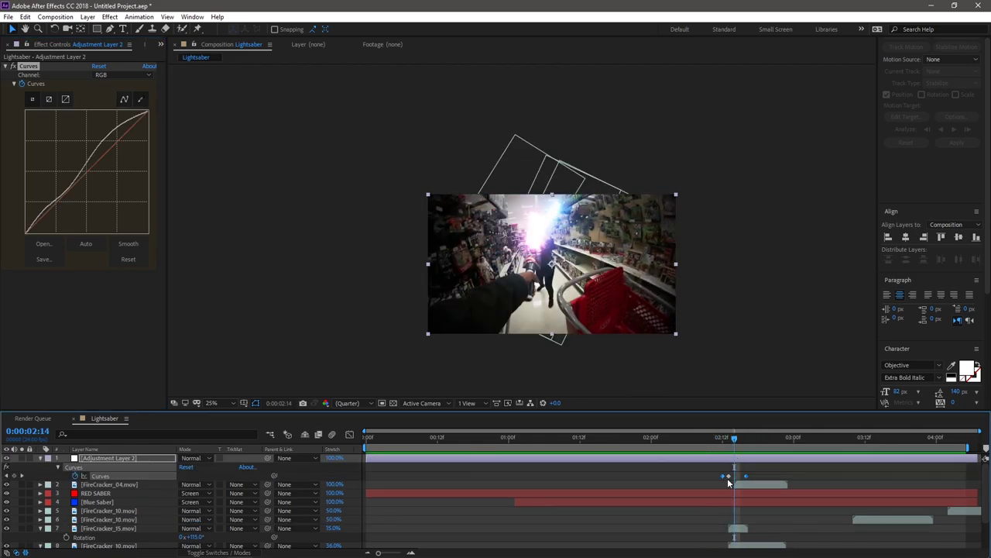
{"action": "left_click", "coordinate": [728, 440]}
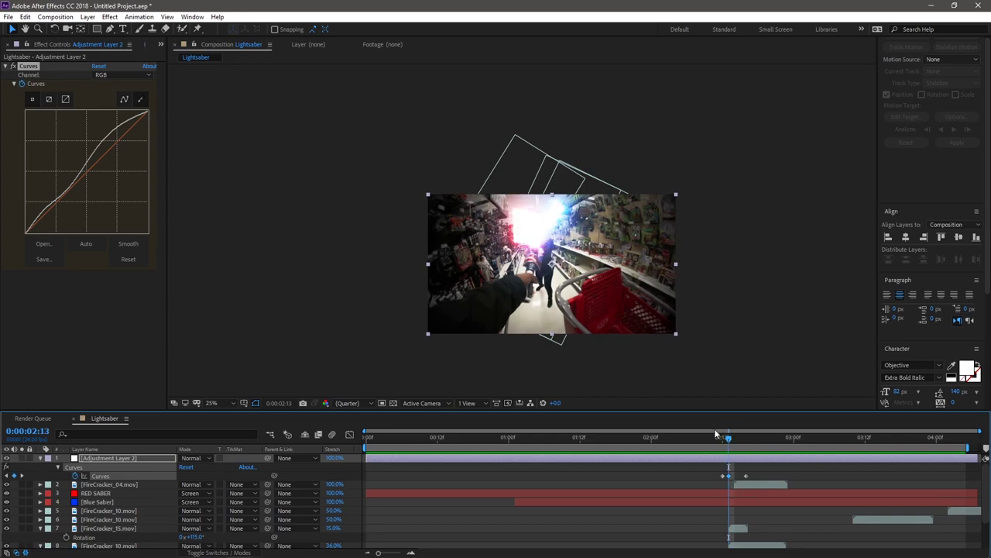
{"action": "left_click_drag", "start_coordinate": [728, 475], "coordinate": [733, 476]}
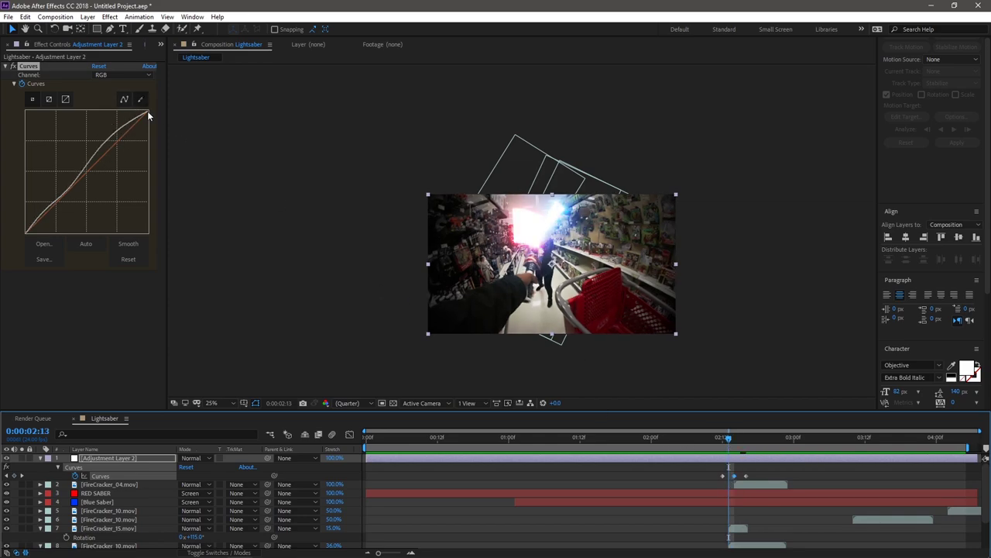
At 0:00:02:13, reset Curves, bend the RGB curve steeply up to clip the highlights, and preview the flash
{"action": "left_click", "coordinate": [124, 100]}
{"action": "left_click_drag", "start_coordinate": [132, 123], "coordinate": [123, 116]}
{"action": "left_click", "coordinate": [98, 66]}
{"action": "mouse_move", "coordinate": [100, 158]}
{"action": "left_mouse_down"}
{"action": "mouse_move", "coordinate": [118, 120]}
{"action": "mouse_move", "coordinate": [92, 112]}
{"action": "left_mouse_up"}
{"action": "key", "text": "space"}
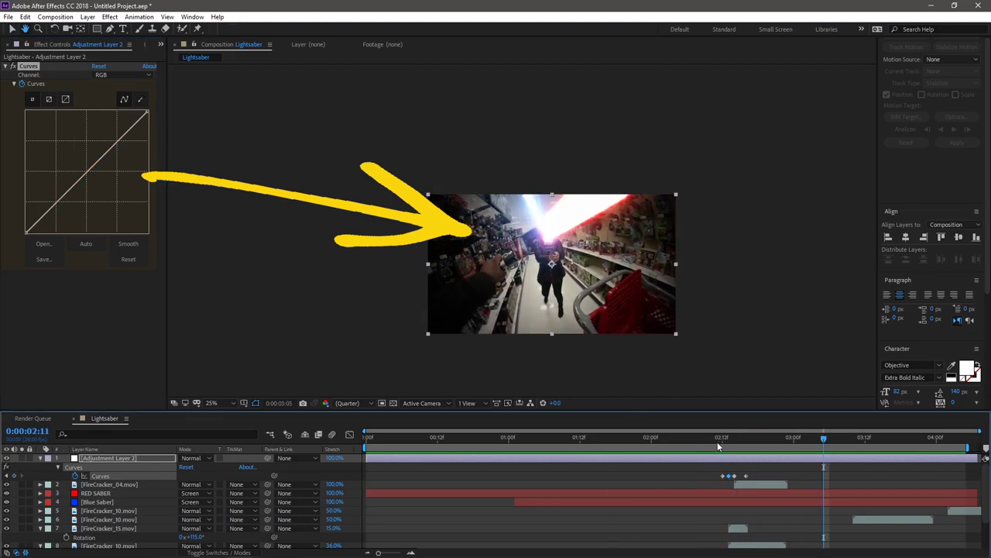
{"action": "key", "text": "space"}
At 0:00:02:13, lift the shadows of the Red channel curve while keeping its highlights near the diagonal, and preview the flash
{"action": "left_click", "coordinate": [117, 75]}
{"action": "left_click", "coordinate": [100, 85]}
{"action": "left_click_drag", "start_coordinate": [81, 177], "coordinate": [60, 185]}
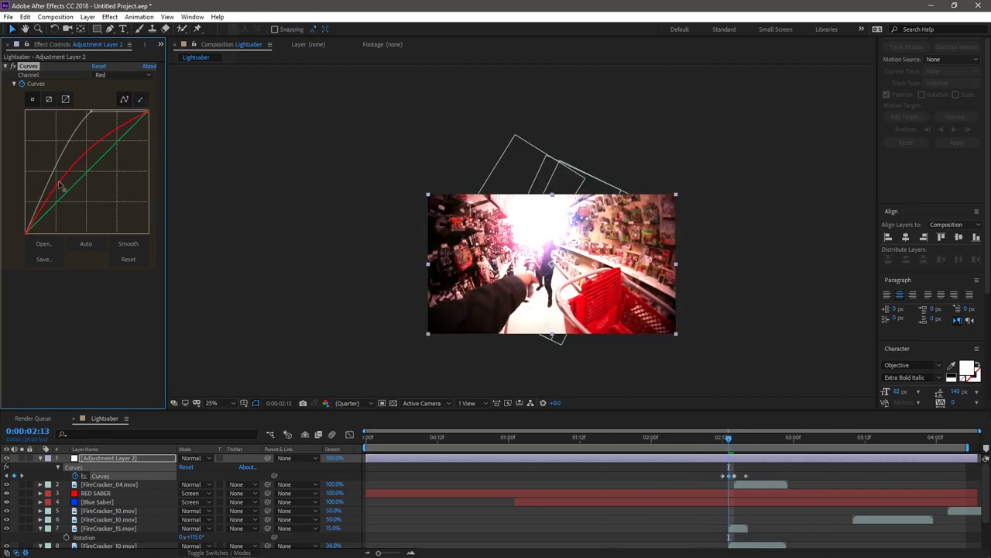
{"action": "left_click_drag", "start_coordinate": [116, 169], "coordinate": [112, 146]}
{"action": "left_click", "coordinate": [100, 75]}
{"action": "left_click", "coordinate": [101, 77]}
{"action": "left_click_drag", "start_coordinate": [76, 182], "coordinate": [58, 165]}
{"action": "left_click", "coordinate": [101, 75]}
{"action": "left_click", "coordinate": [101, 85]}
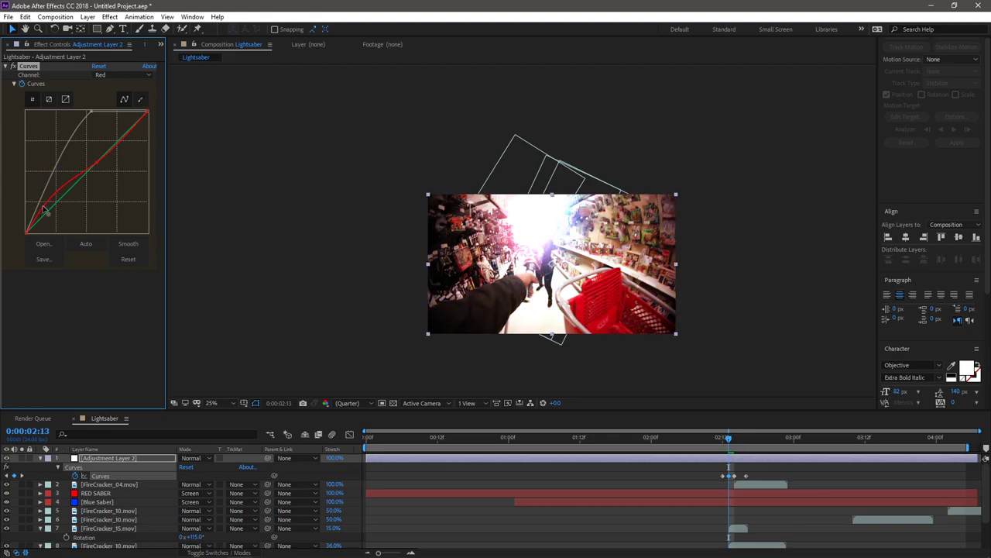
{"action": "left_click", "coordinate": [681, 437]}
{"action": "key", "text": "space"}
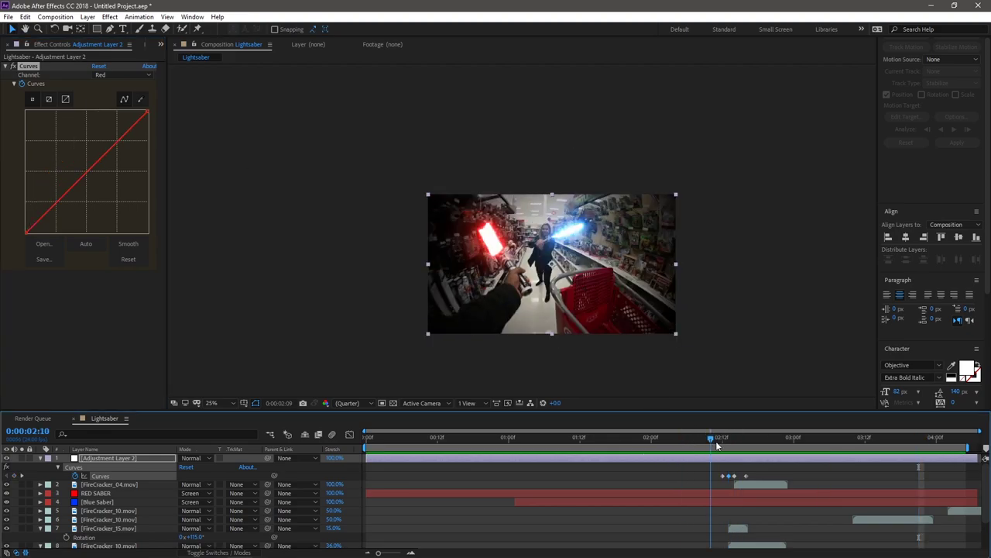
{"action": "key", "text": "space"}
Trim the flash adjustment layer to run only from its first Curves keyframe at 0:00:02:12 to its last at 0:00:02:16
{"action": "key", "text": "k"}
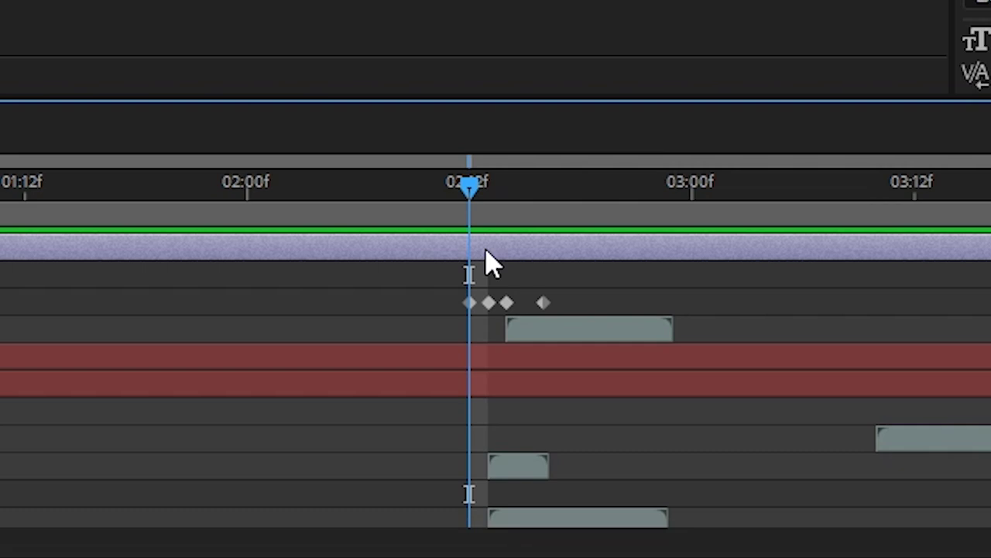
{"action": "key", "text": "alt+bracketleft"}
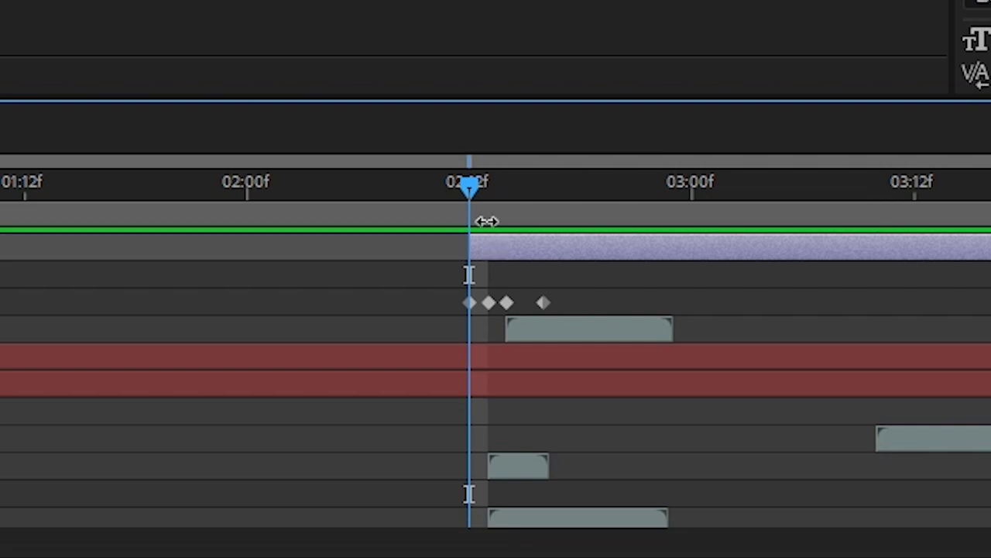
{"action": "key", "text": "alt+bracketright"}
{"action": "left_click_drag", "start_coordinate": [483, 255], "coordinate": [532, 259]}
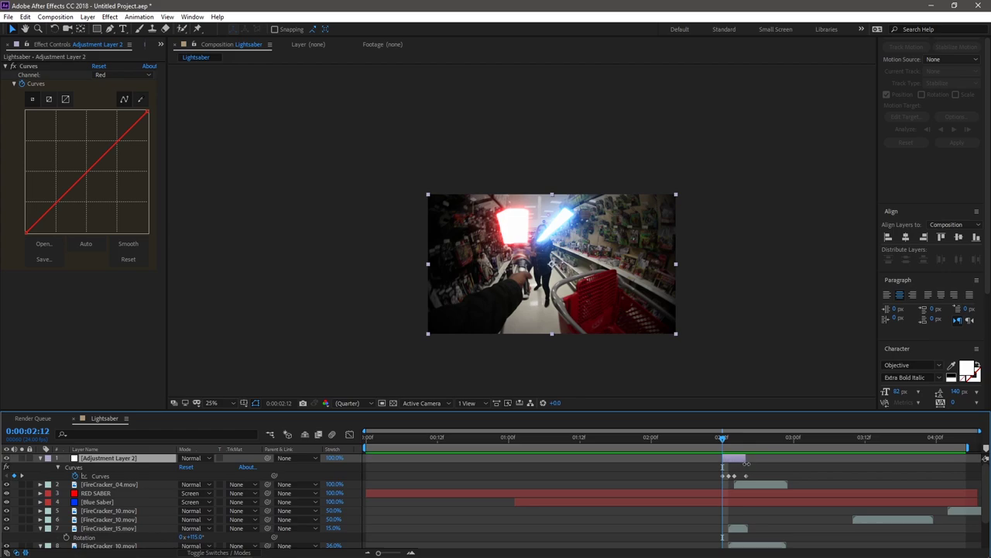
Duplicate the flash adjustment layer twice and place the copies at the later saber clashes, near 0:00:03:10 and 0:00:04:01
{"action": "key", "text": "ctrl+d"}
{"action": "left_click_drag", "start_coordinate": [736, 458], "coordinate": [937, 469]}
{"action": "key", "text": "ctrl+d"}
{"action": "left_click_drag", "start_coordinate": [850, 459], "coordinate": [669, 437]}
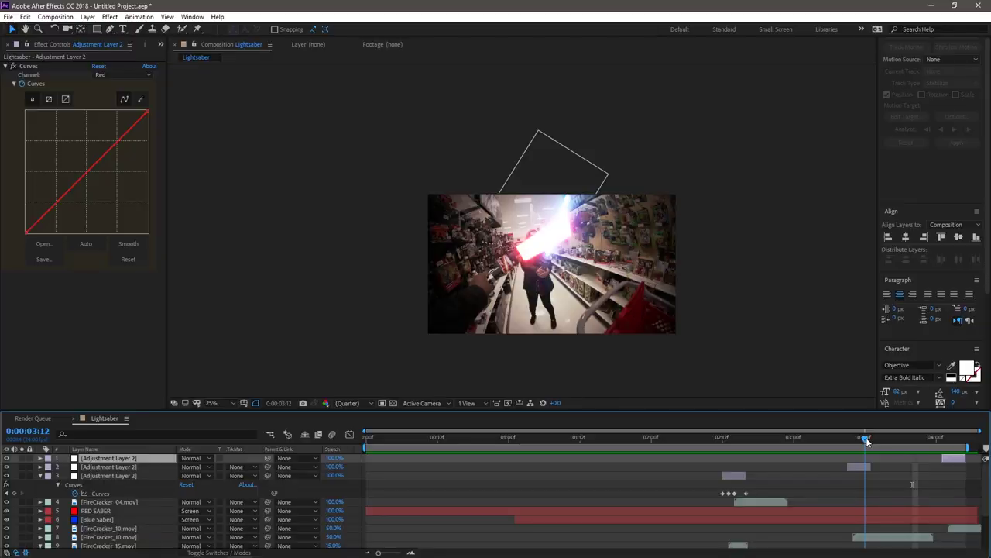
{"action": "left_click_drag", "start_coordinate": [855, 470], "coordinate": [865, 446]}
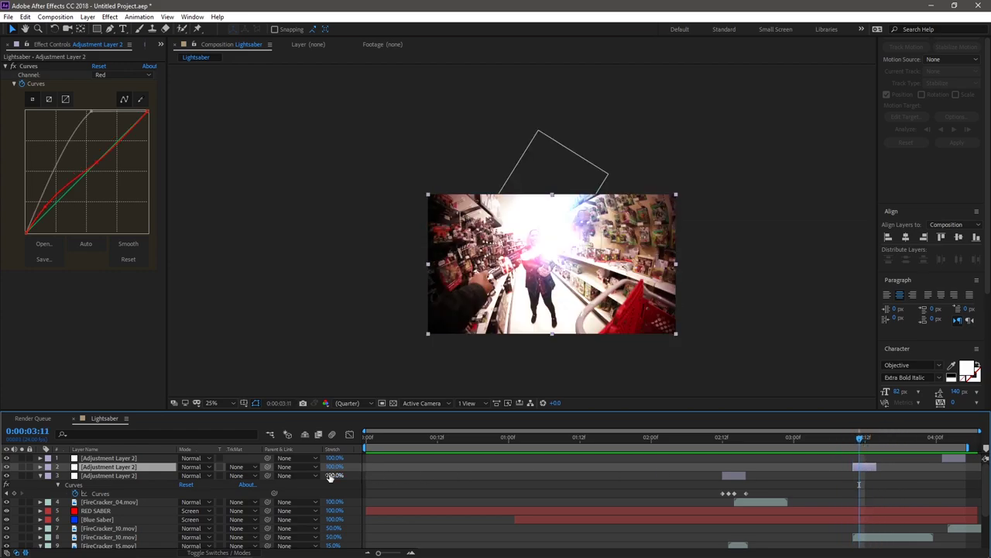
Set the middle flash adjustment layer's stretch to 72% and its opacity to 50%
{"action": "left_click_drag", "start_coordinate": [337, 468], "coordinate": [323, 468]}
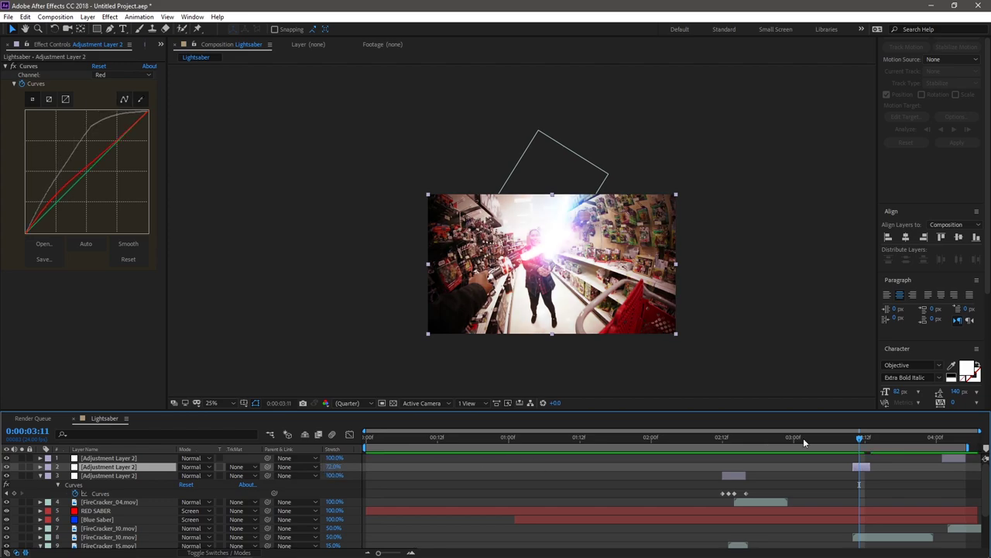
{"action": "mouse_move", "coordinate": [862, 439]}
{"action": "left_mouse_down"}
{"action": "mouse_move", "coordinate": [820, 446]}
{"action": "mouse_move", "coordinate": [888, 451]}
{"action": "mouse_move", "coordinate": [861, 449]}
{"action": "left_mouse_up"}
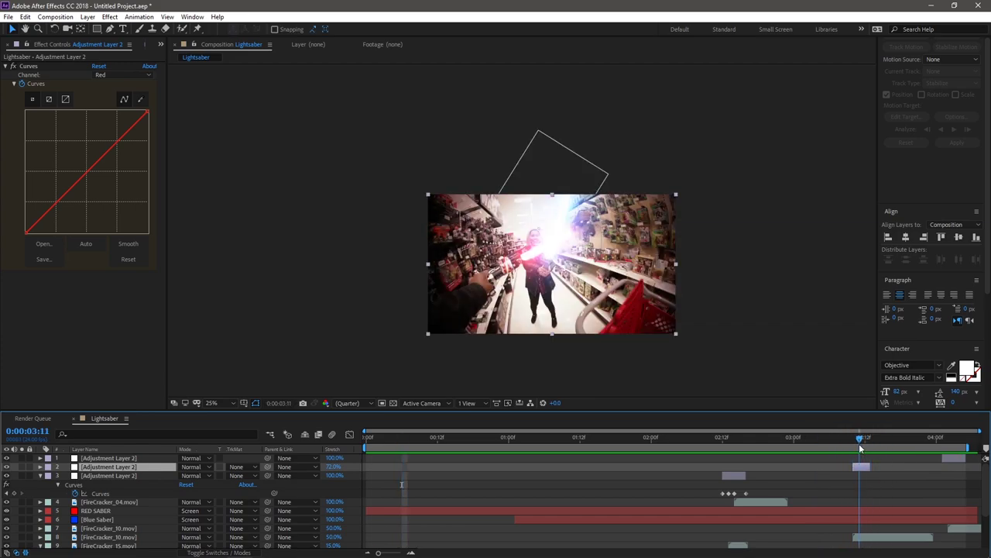
{"action": "key", "text": "t"}
{"action": "left_click_drag", "start_coordinate": [181, 478], "coordinate": [182, 475]}
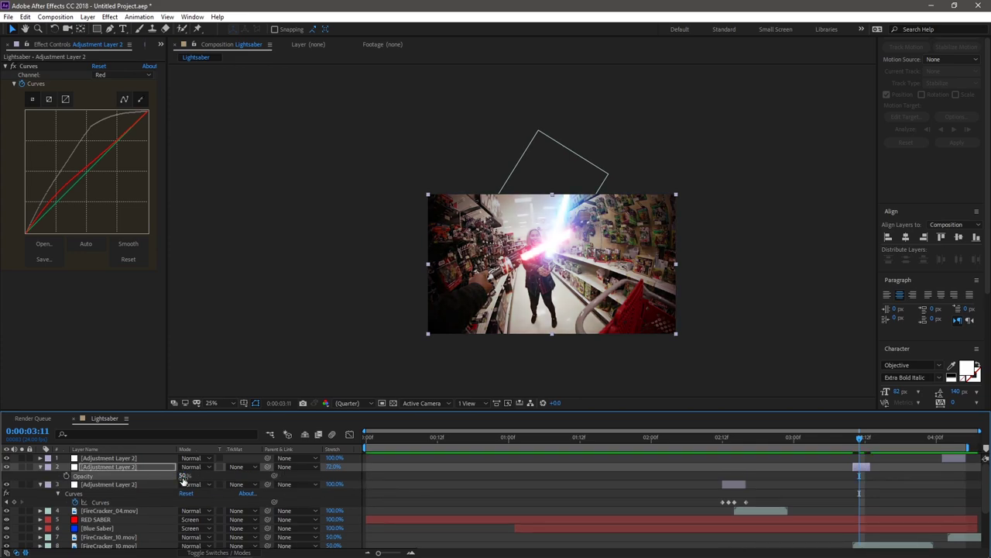
Play back and scrub through the composition to check the flashes at the saber clashes
{"action": "key", "text": "space"}
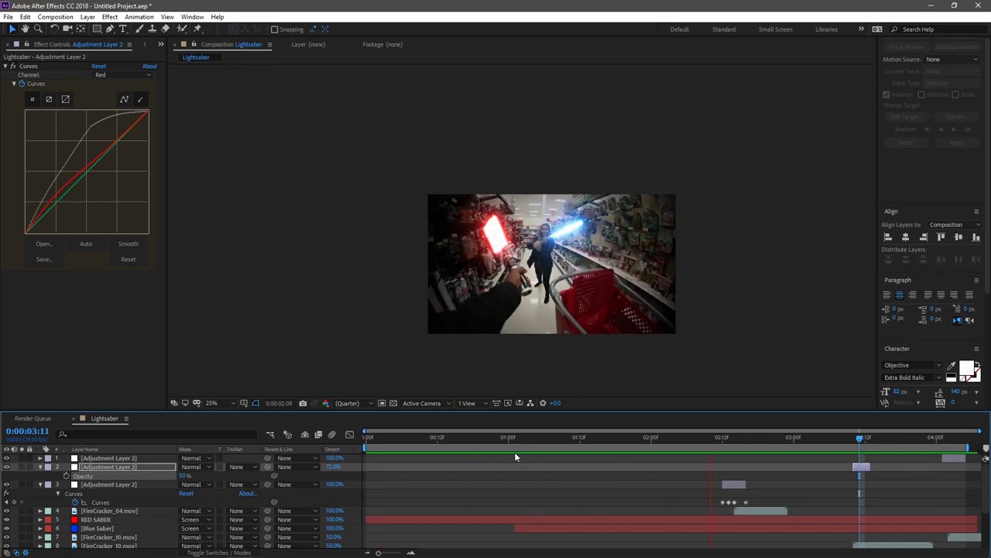
{"action": "key", "text": "space"}
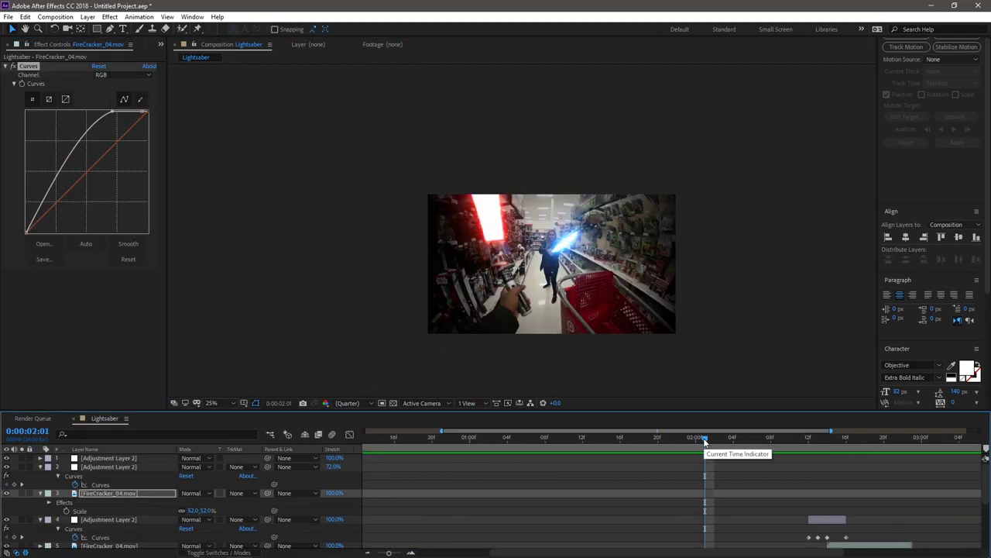
{"action": "left_click_drag", "start_coordinate": [704, 442], "coordinate": [619, 445]}
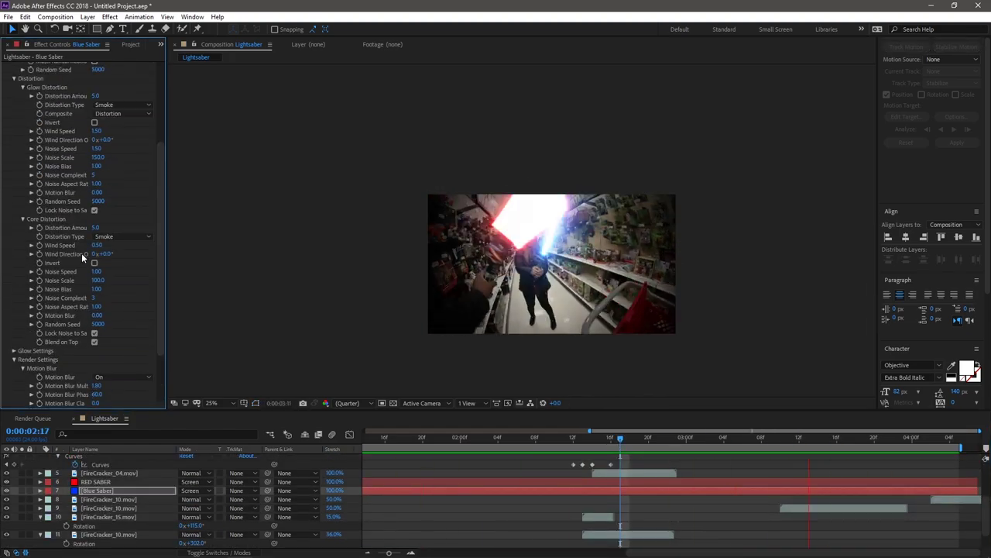
Review the blue saber's core, flicker, distortion and render settings, and play back the composition from an earlier point
{"action": "scroll", "coordinate": [81, 253], "scroll_direction": "up", "scroll_amount": 3}
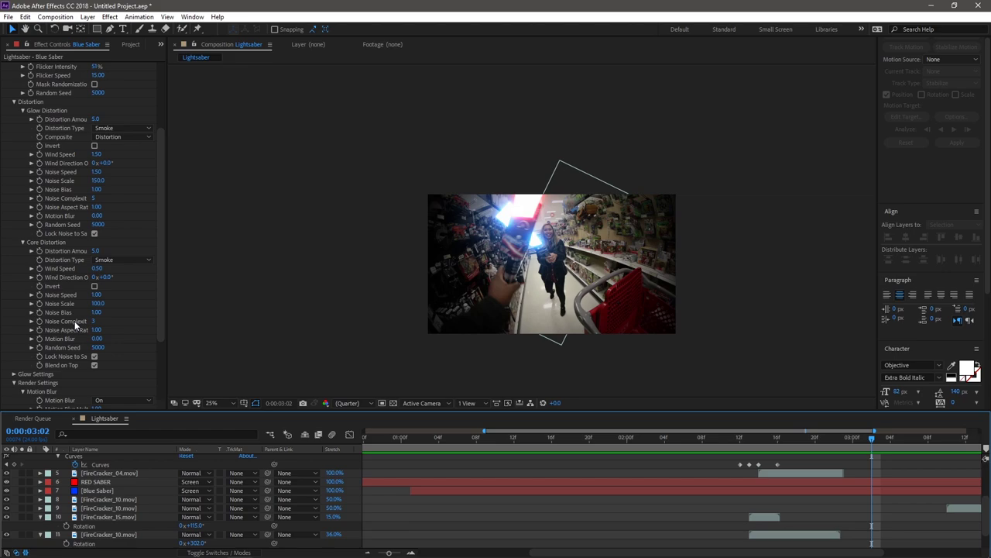
{"action": "scroll", "coordinate": [72, 316], "scroll_direction": "down", "scroll_amount": 2}
{"action": "scroll", "coordinate": [75, 337], "scroll_direction": "up", "scroll_amount": 7}
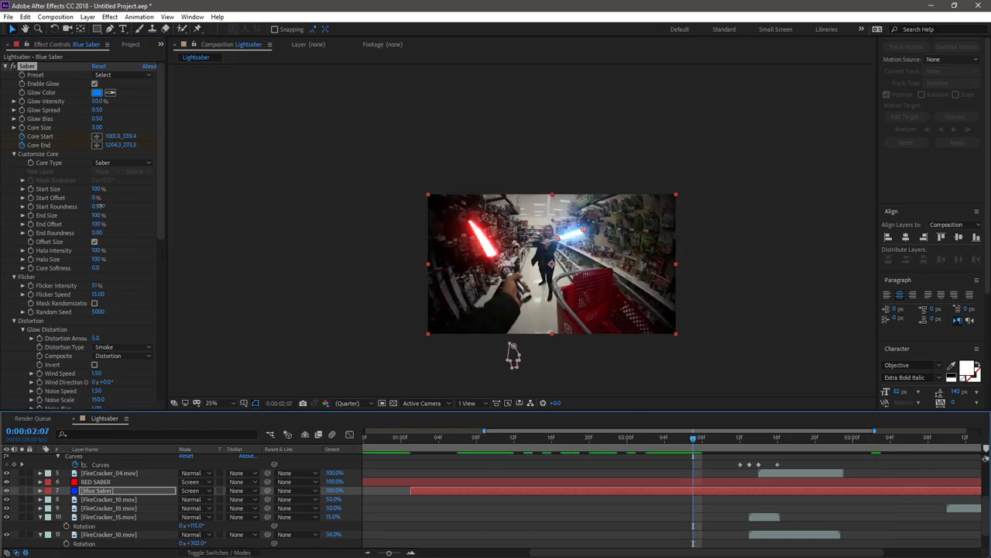
{"action": "scroll", "coordinate": [521, 251], "scroll_direction": "up", "scroll_amount": 2}
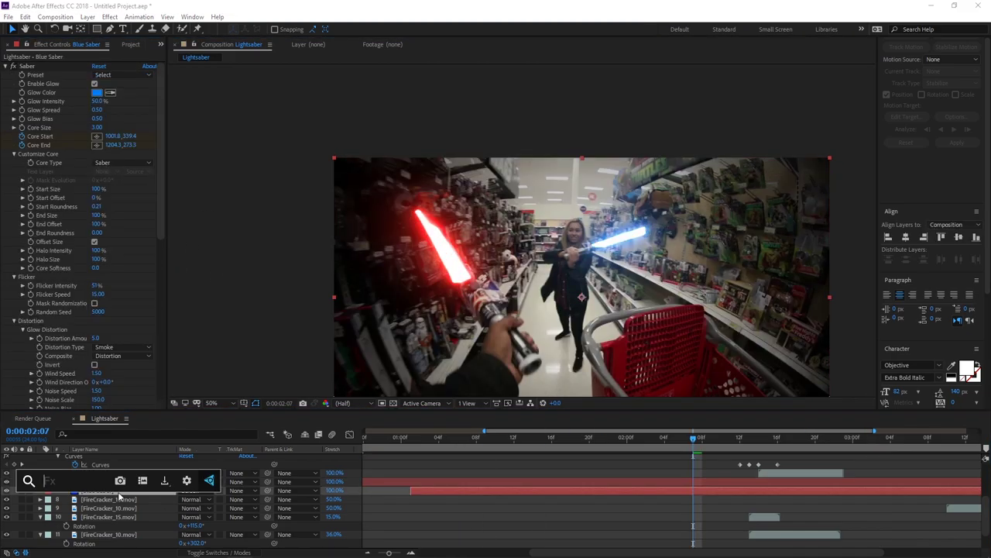
{"action": "scroll", "coordinate": [77, 232], "scroll_direction": "down", "scroll_amount": 12}
{"action": "left_click", "coordinate": [46, 351]}
{"action": "left_click_drag", "start_coordinate": [693, 437], "coordinate": [460, 459]}
{"action": "scroll", "coordinate": [470, 347], "scroll_direction": "down", "scroll_amount": 2}
{"action": "key", "text": "space"}
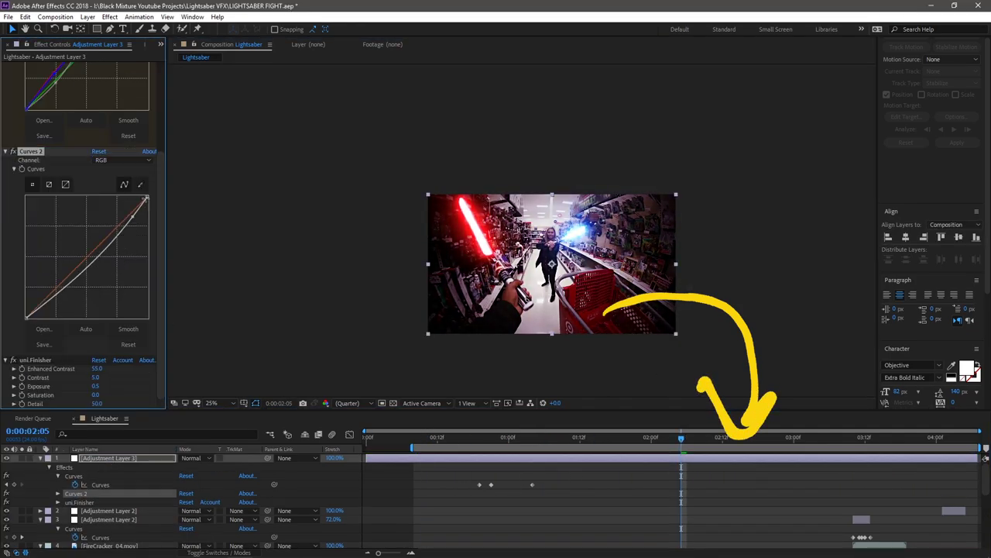
Adjust the RGB curve of the Curves 2 effect on the topmost adjustment layer
{"action": "left_click_drag", "start_coordinate": [69, 275], "coordinate": [67, 267]}
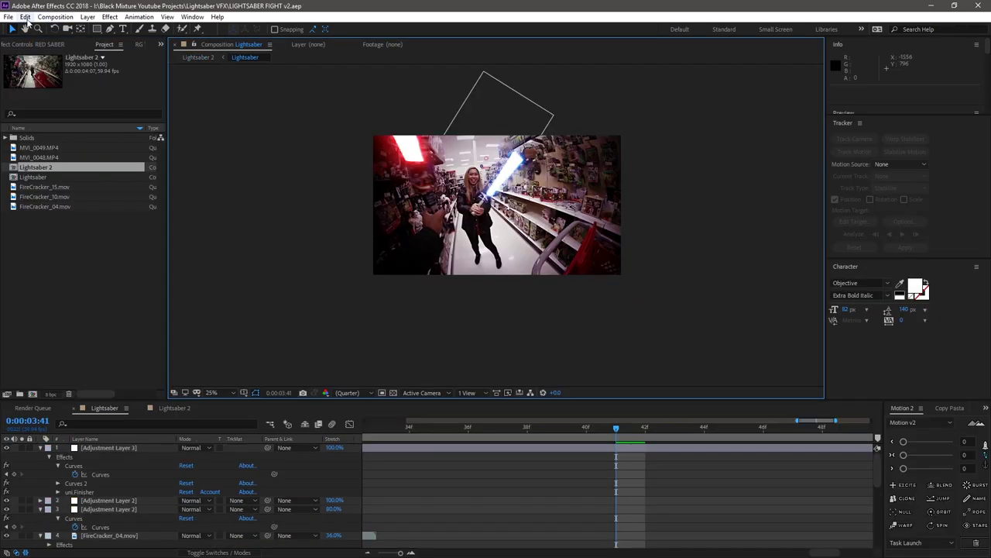
Purge all memory and the disk cache, clearing the cached files
{"action": "left_click", "coordinate": [25, 17]}
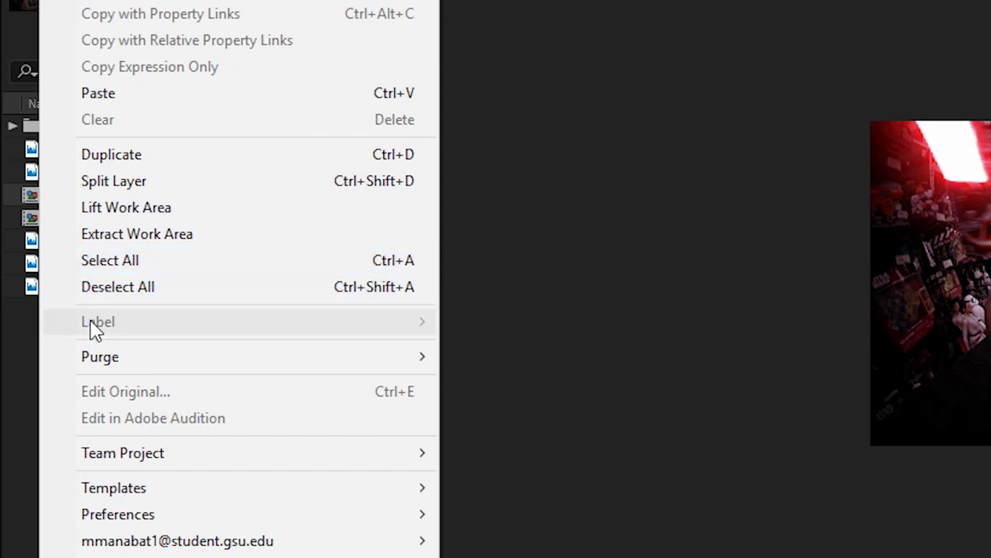
{"action": "mouse_move", "coordinate": [47, 239]}
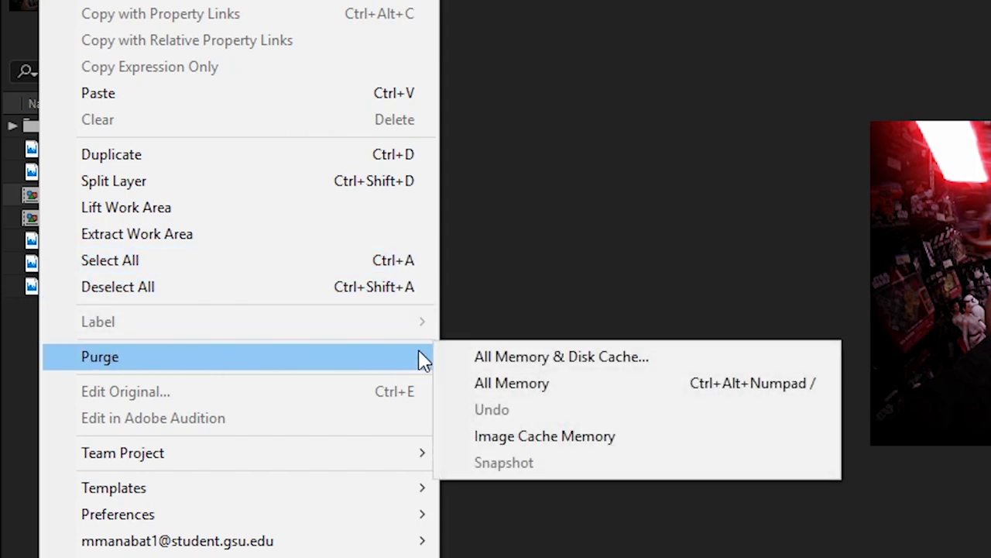
{"action": "left_click", "coordinate": [607, 359]}
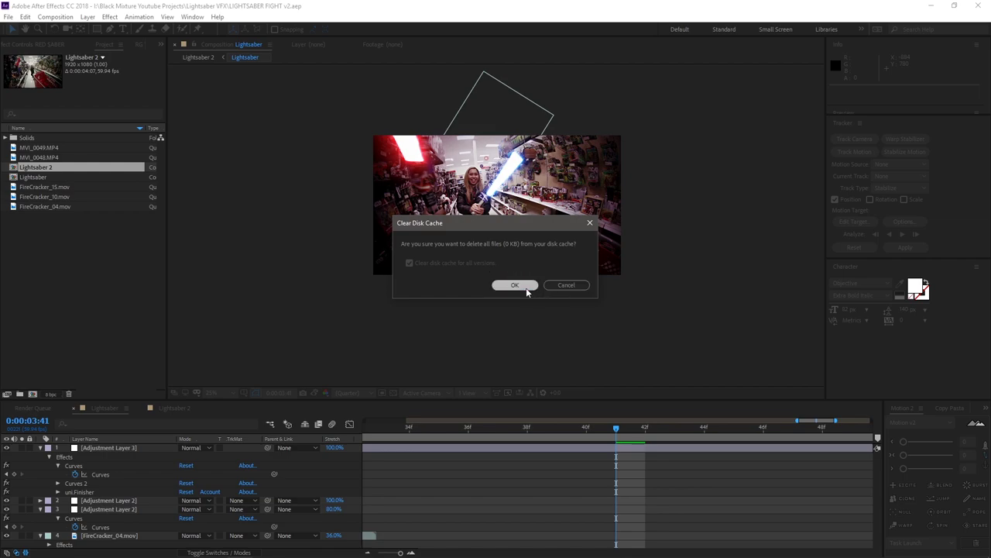
{"action": "left_click", "coordinate": [526, 287]}
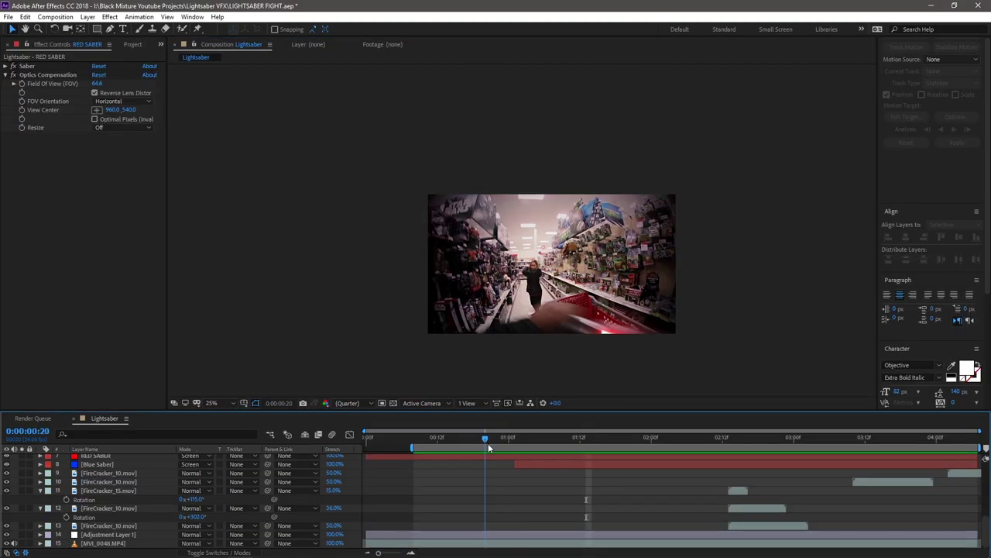
Extend the blue saber layer's start to about 0:00:00:20 and reveal its keyframed properties at 0:00:00:22
{"action": "left_click", "coordinate": [497, 439]}
{"action": "left_click", "coordinate": [493, 463]}
{"action": "key", "text": "u"}
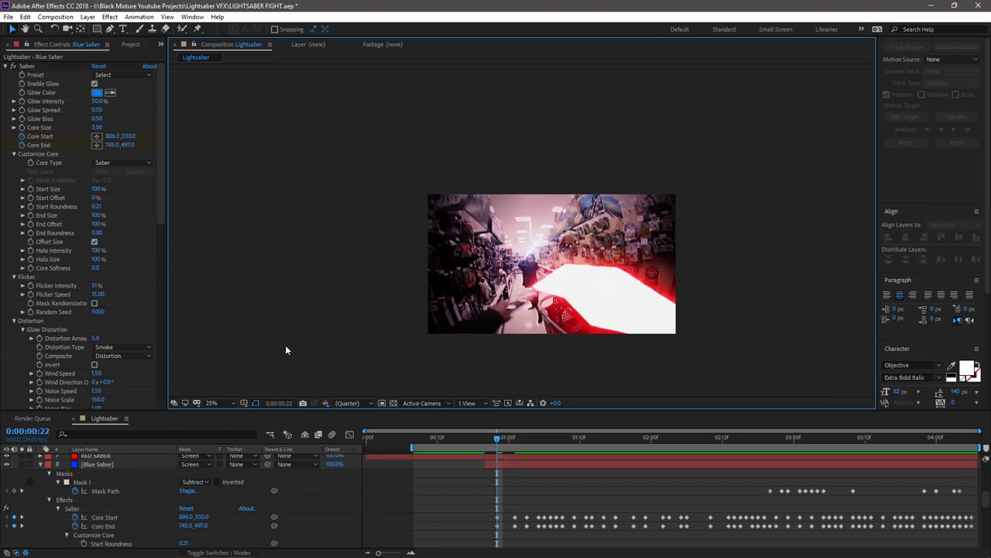
{"action": "left_click_drag", "start_coordinate": [319, 320], "coordinate": [347, 310]}
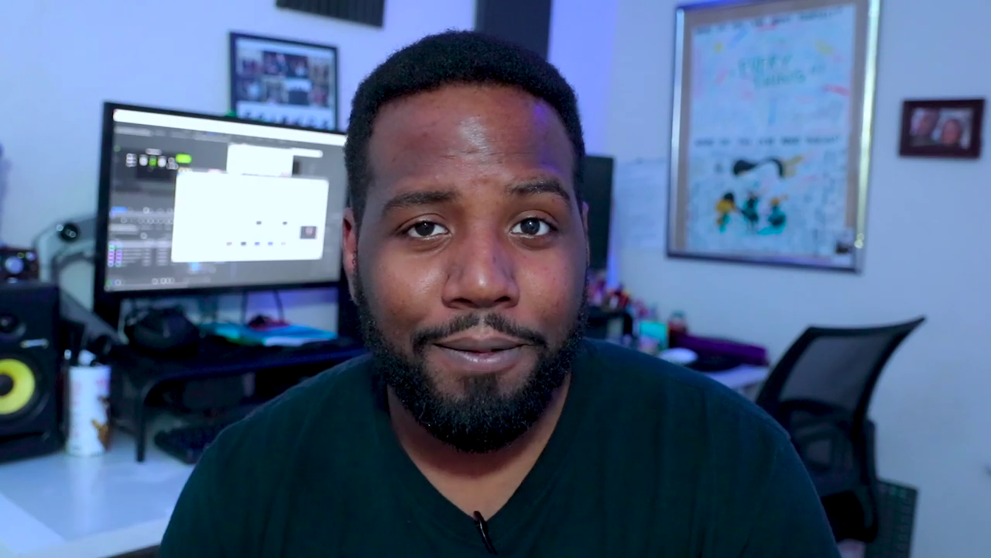